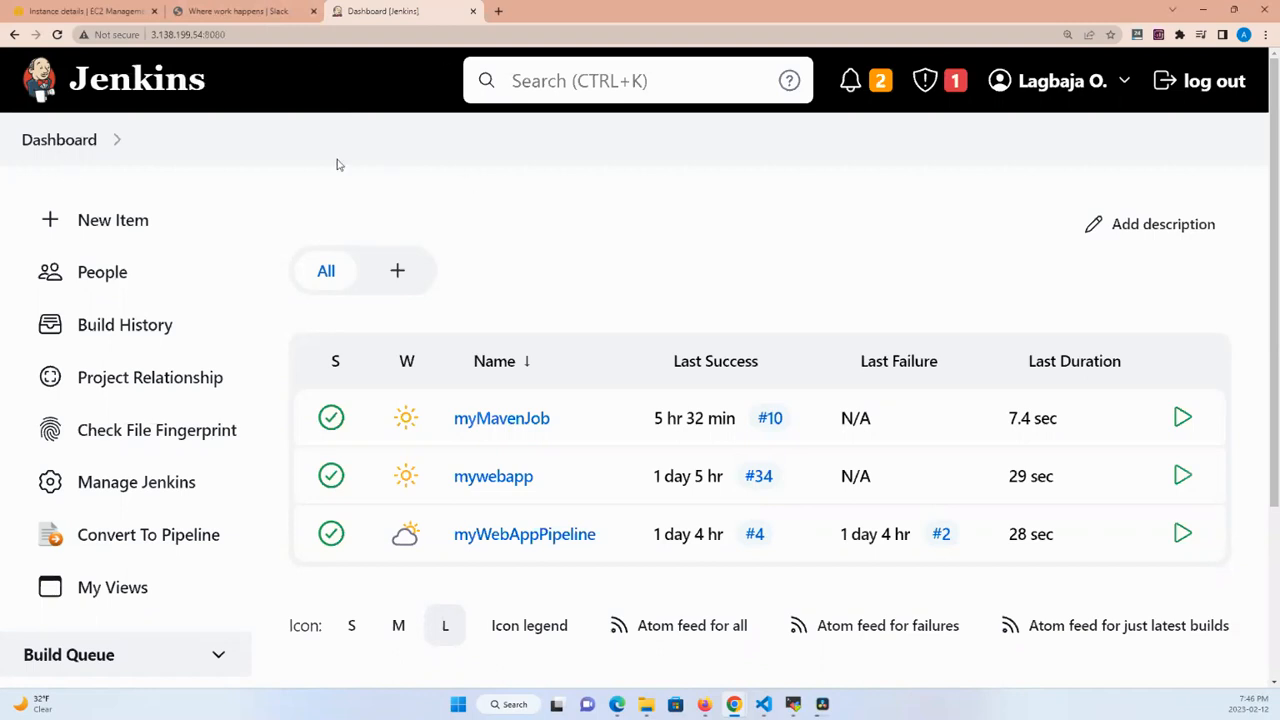
# Switch to the Slack website, reload slack.com and launch the Nov 2022 DevOps Class workspace
pyautogui.click(241, 12)
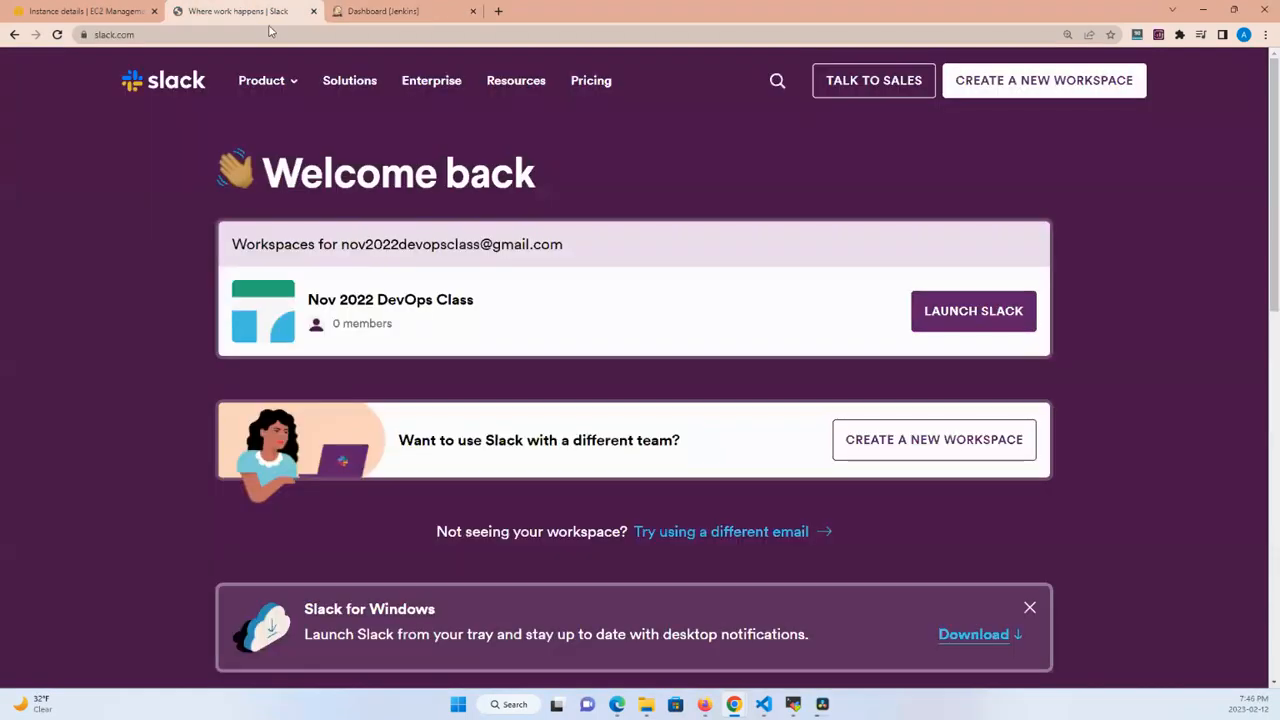
pyautogui.click(86, 32)
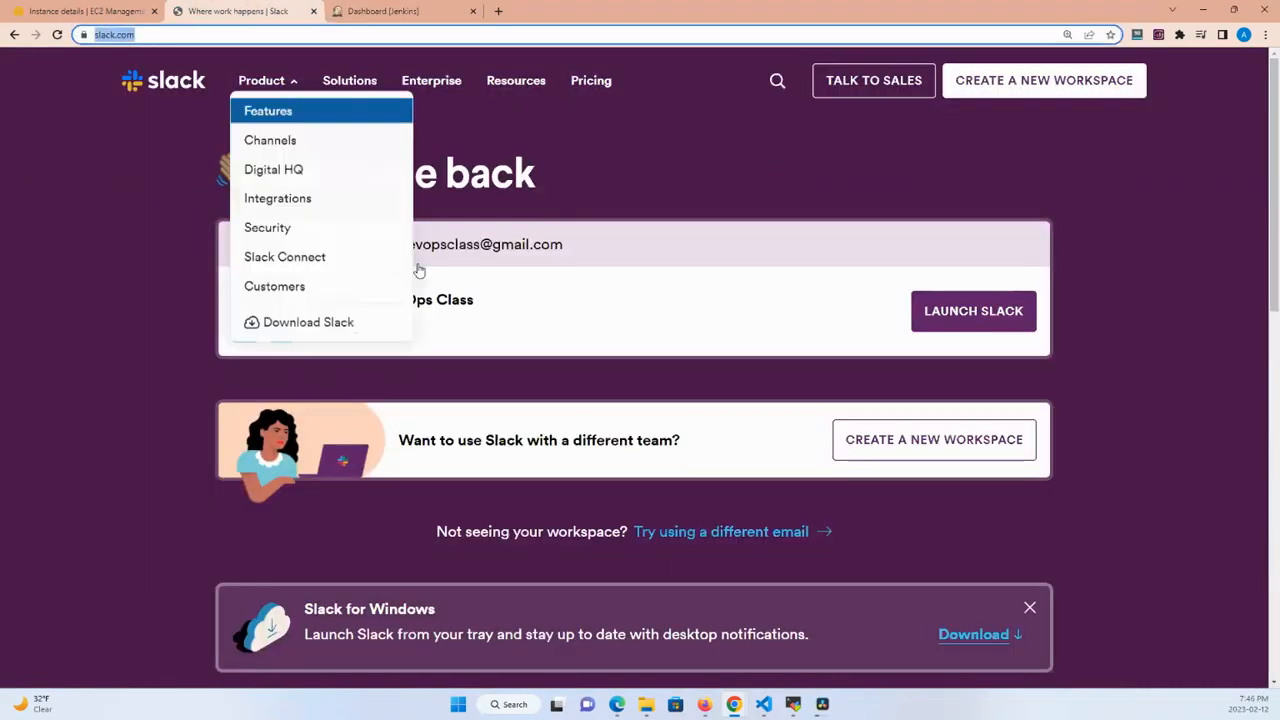
pyautogui.click(185, 38)
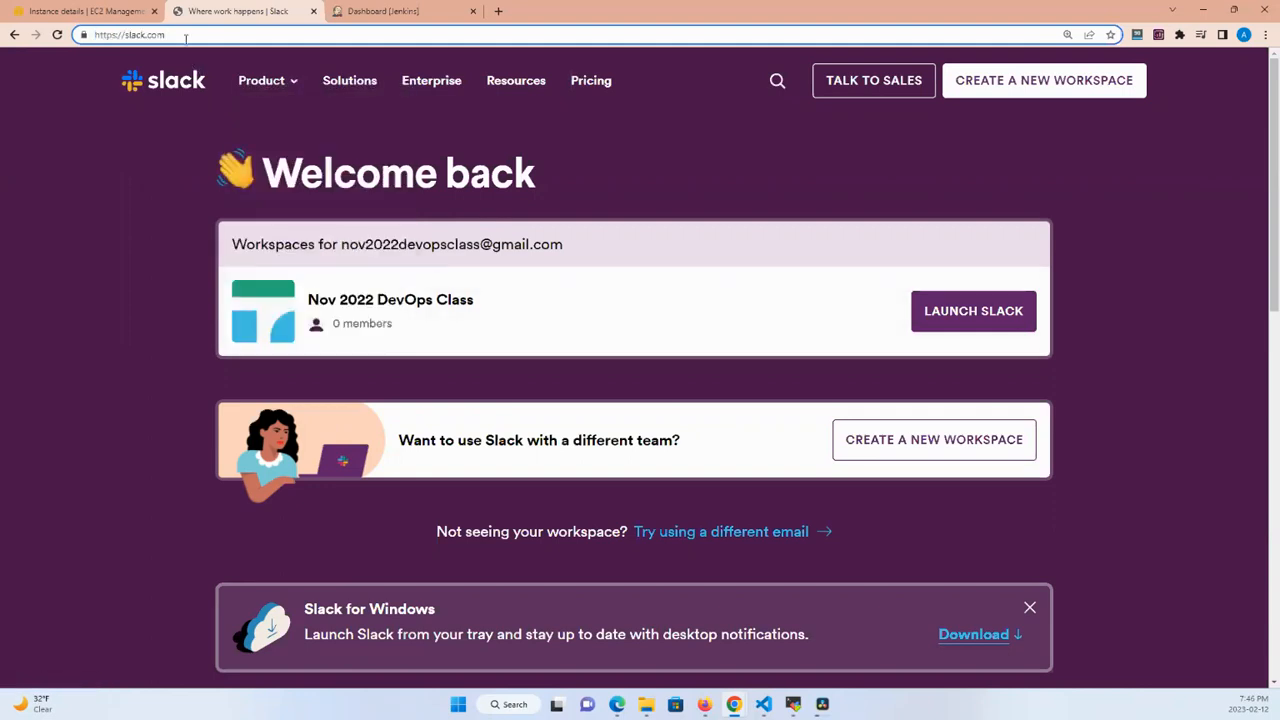
pyautogui.press('Return')
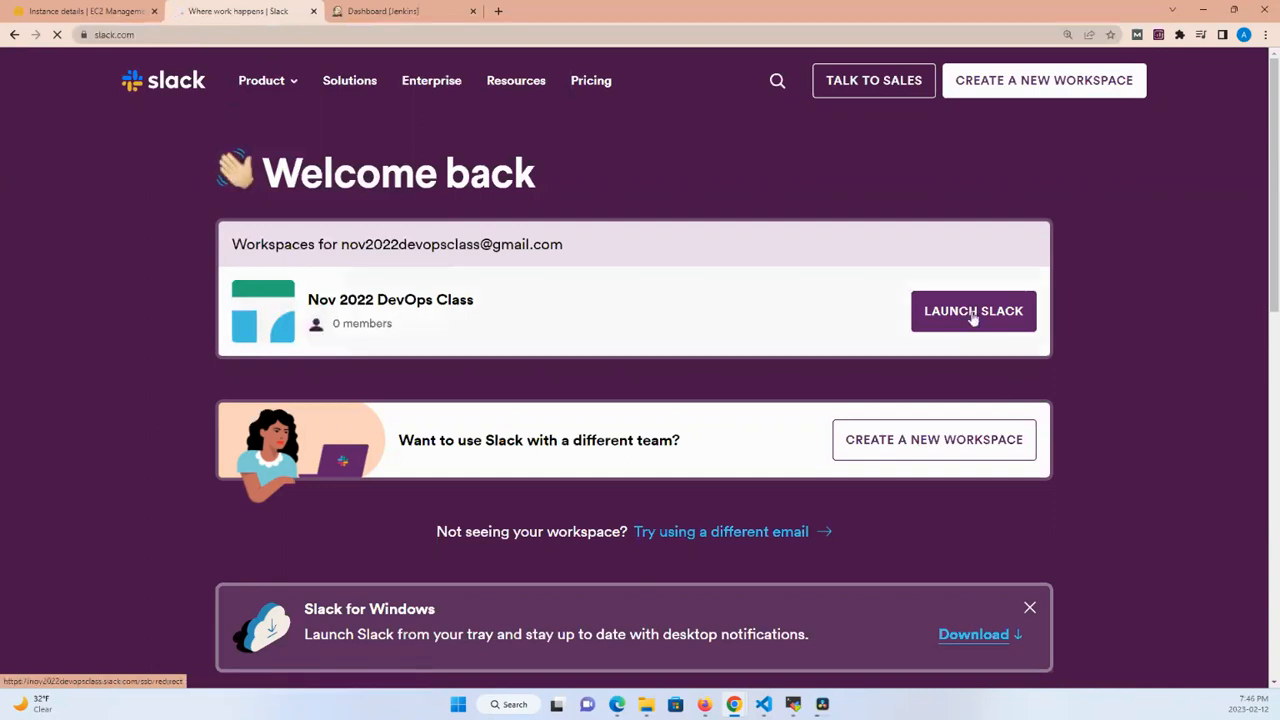
pyautogui.click(973, 312)
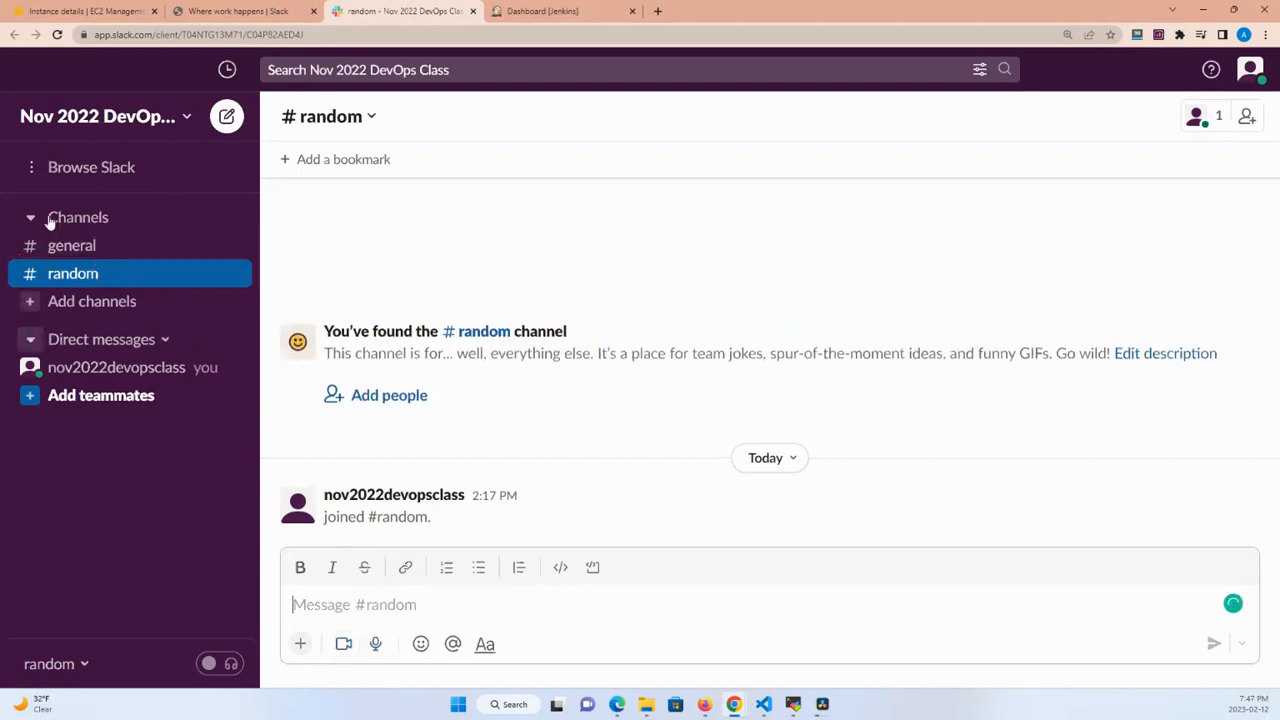
pyautogui.click(117, 221)
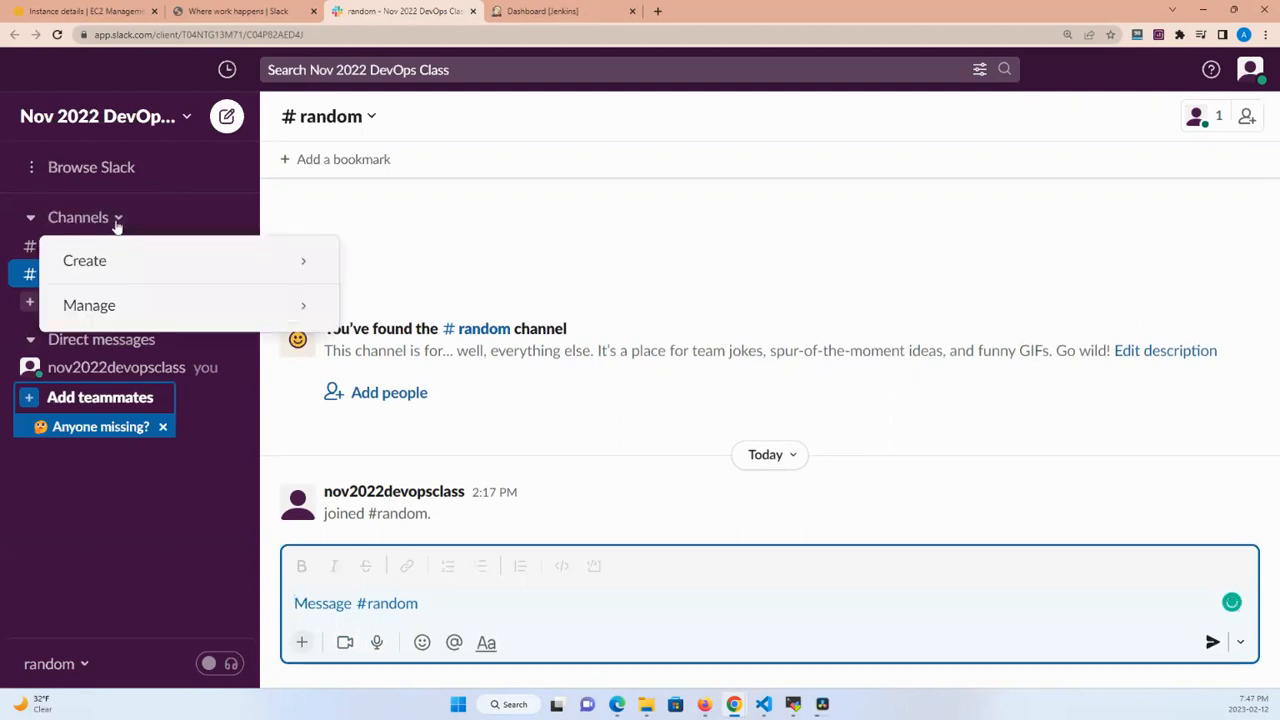
pyautogui.moveTo(116, 268)
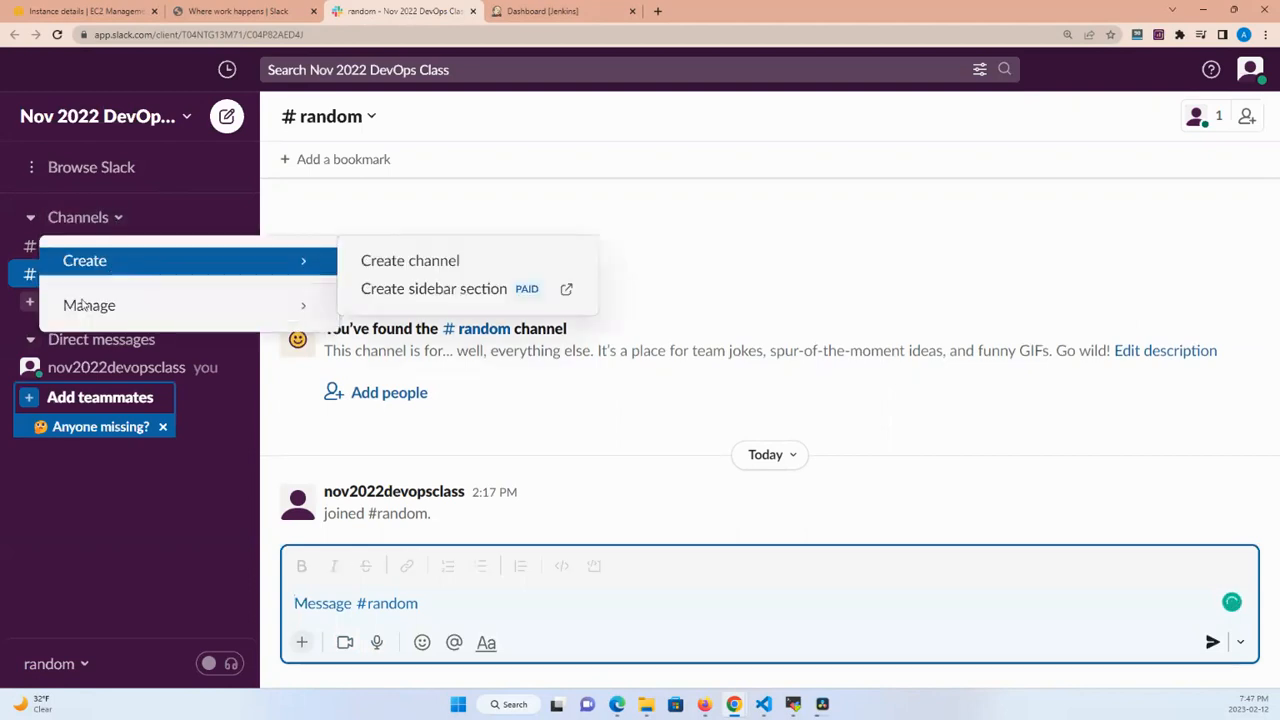
pyautogui.click(30, 332)
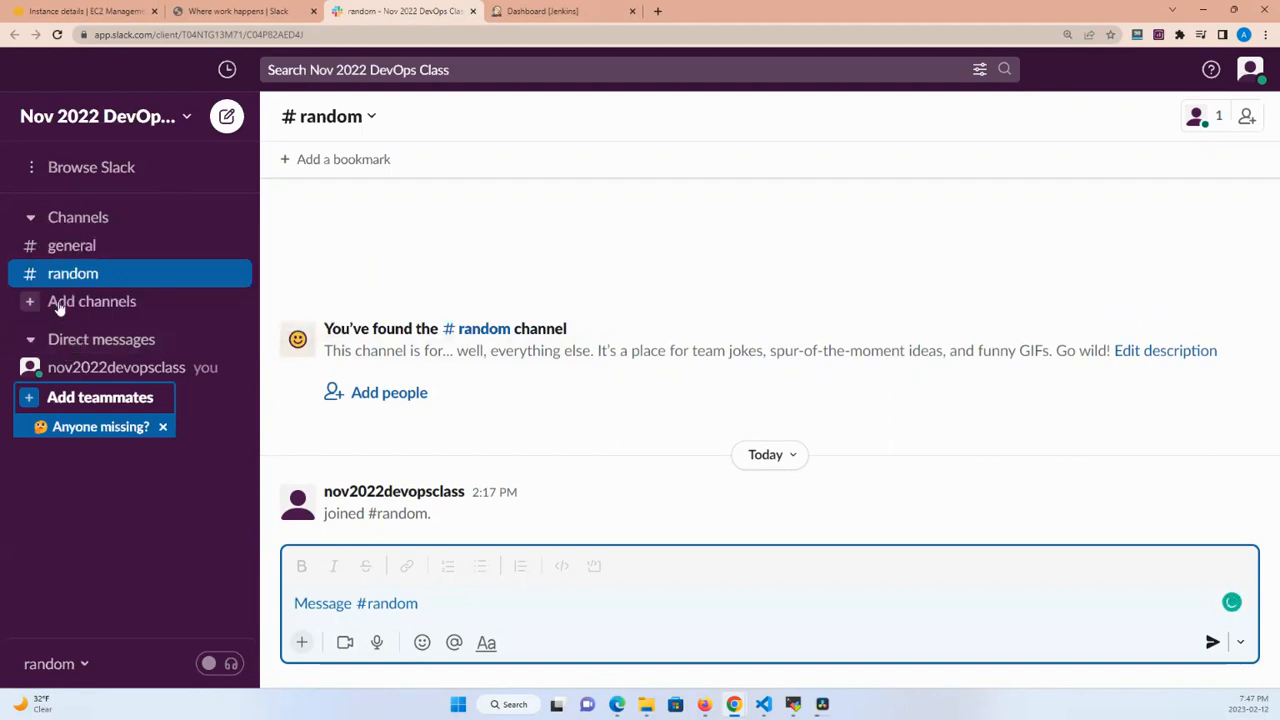
# Create a new public channel named jenkins-jobs in the workspace and skip adding people to it
pyautogui.click(60, 310)
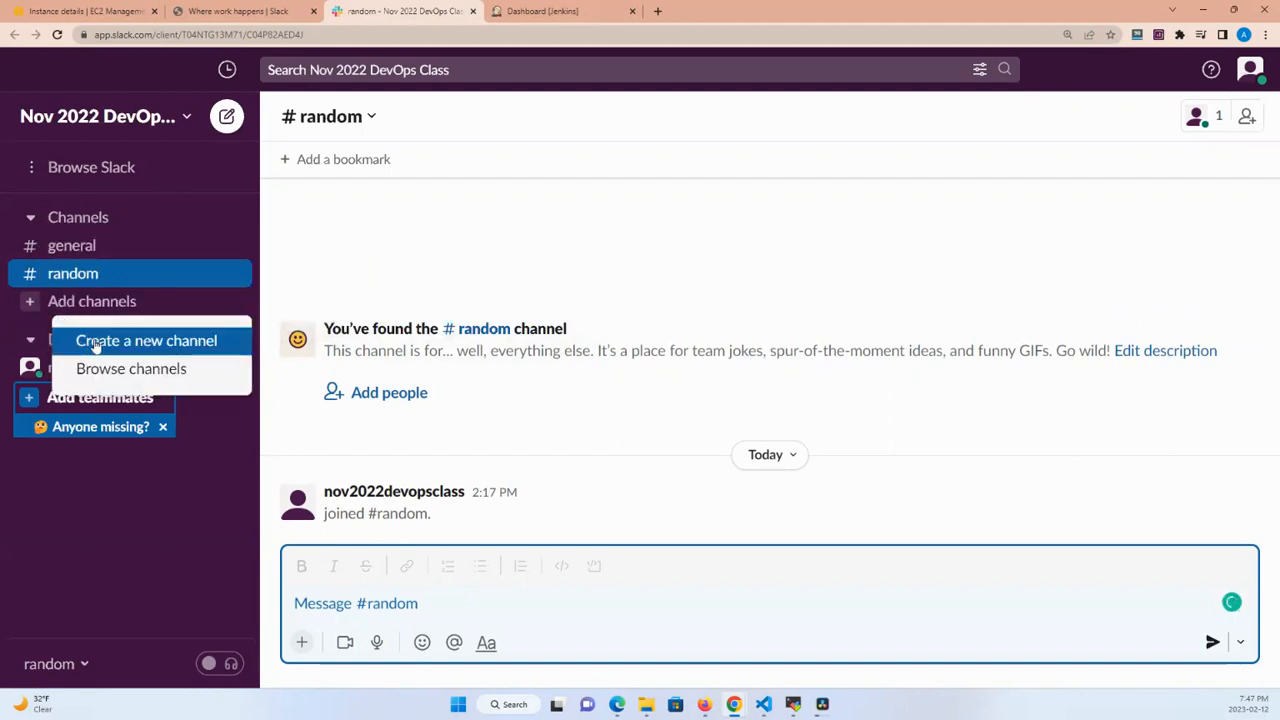
pyautogui.click(95, 343)
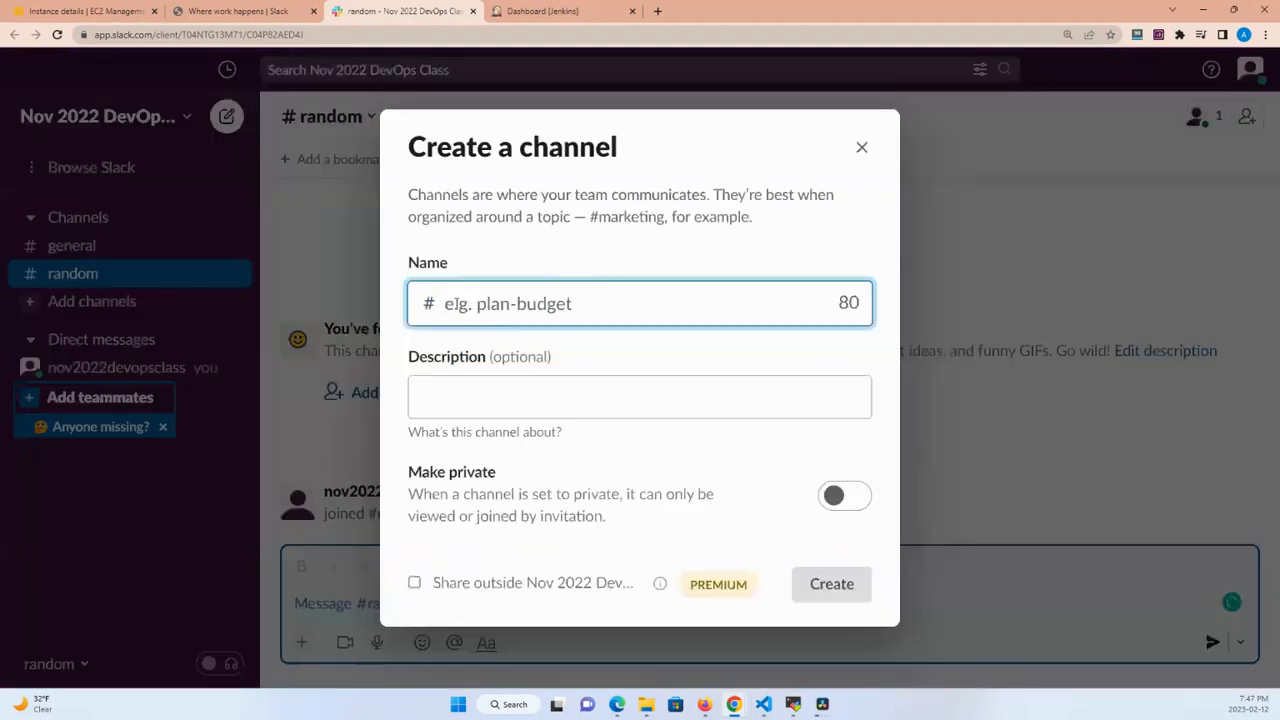
pyautogui.click(452, 305)
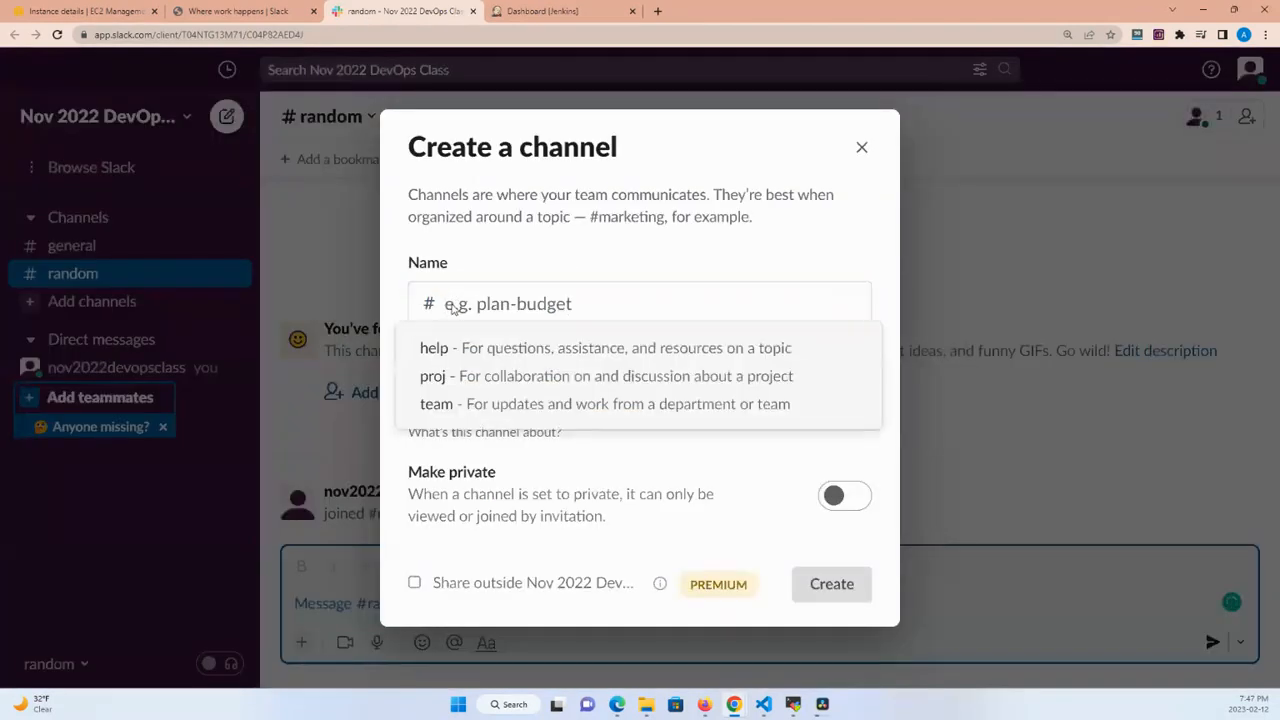
pyautogui.click(451, 305)
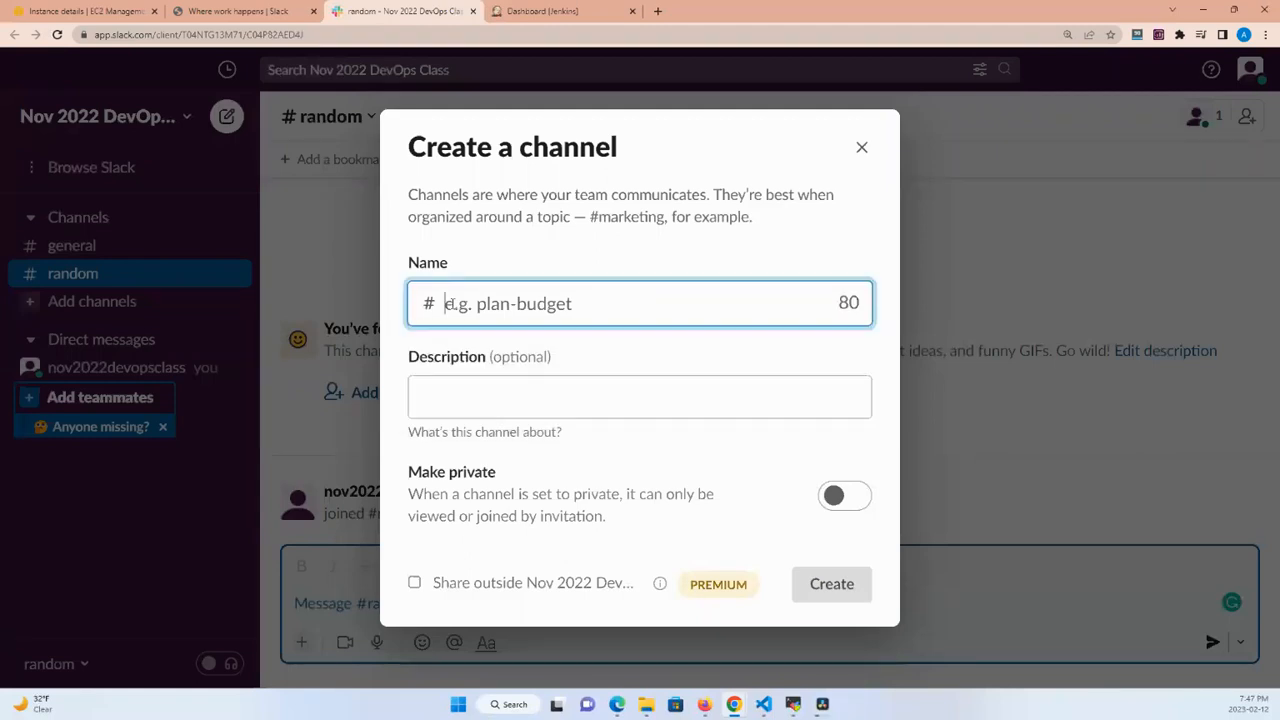
pyautogui.write('jekin')
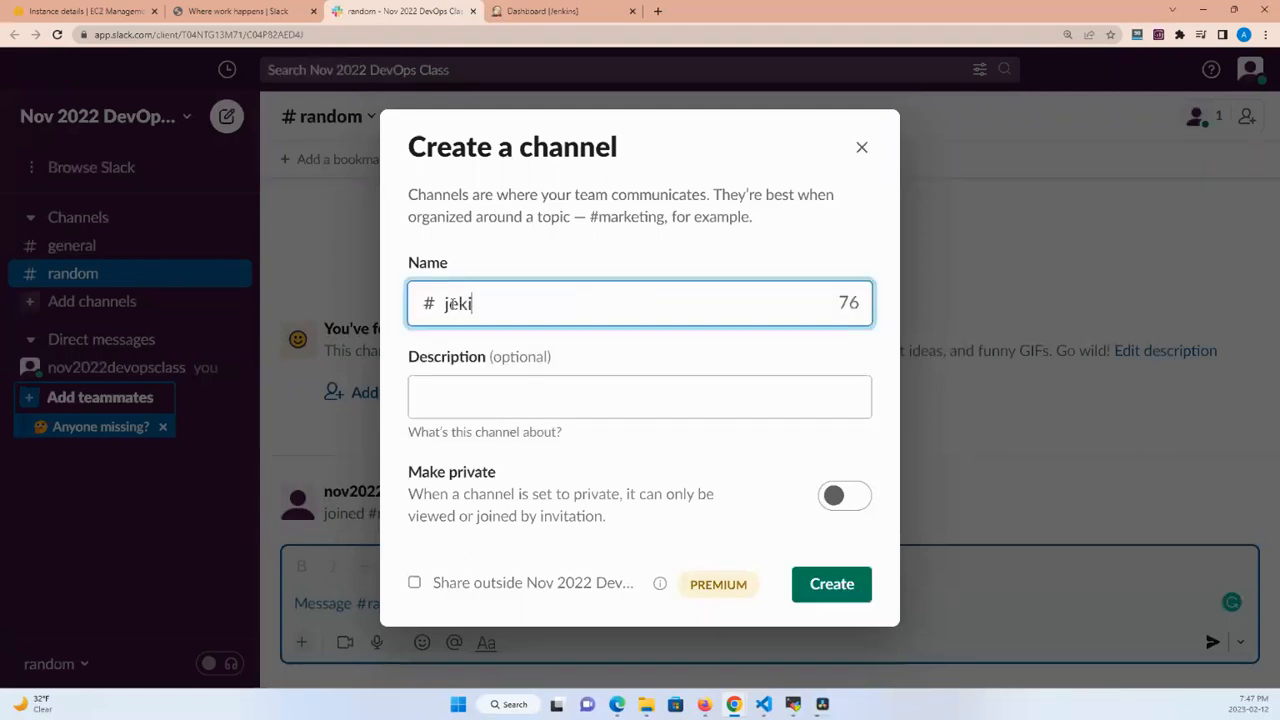
pyautogui.press('BackSpace')
pyautogui.press('BackSpace')
pyautogui.press('BackSpace')
pyautogui.write('nkins-job')
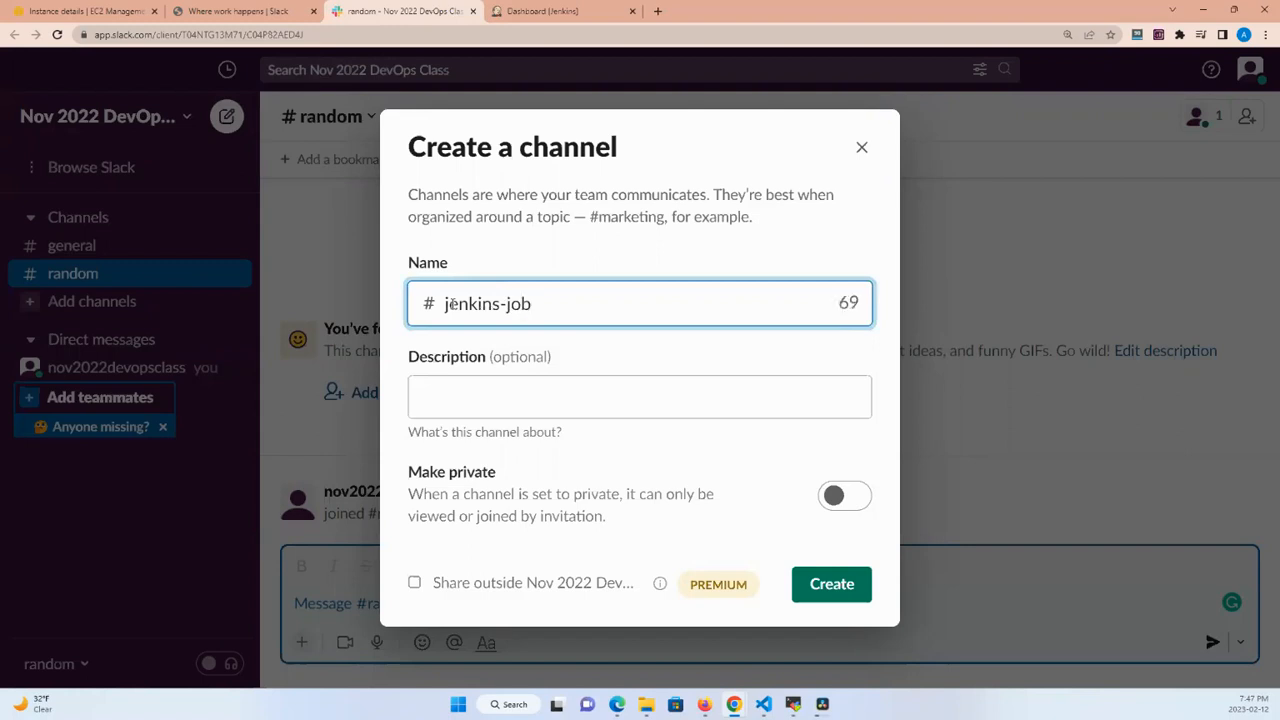
pyautogui.write('s')
pyautogui.click(832, 588)
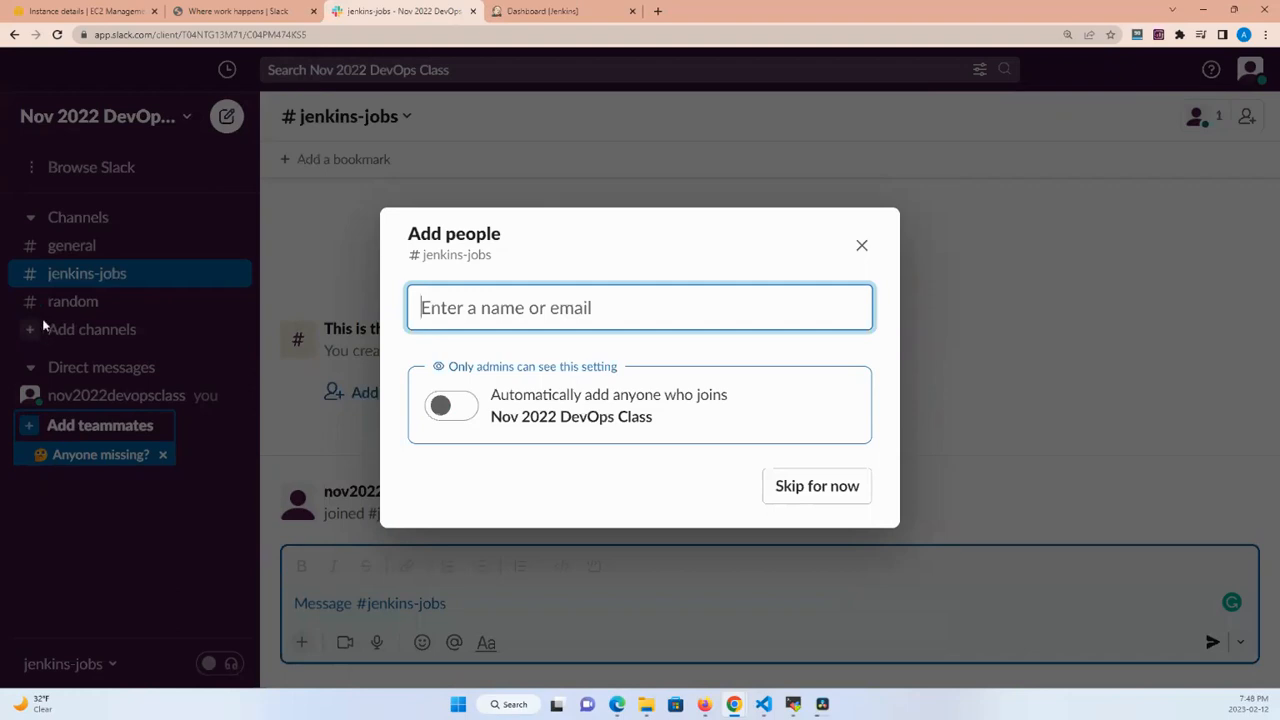
pyautogui.click(826, 500)
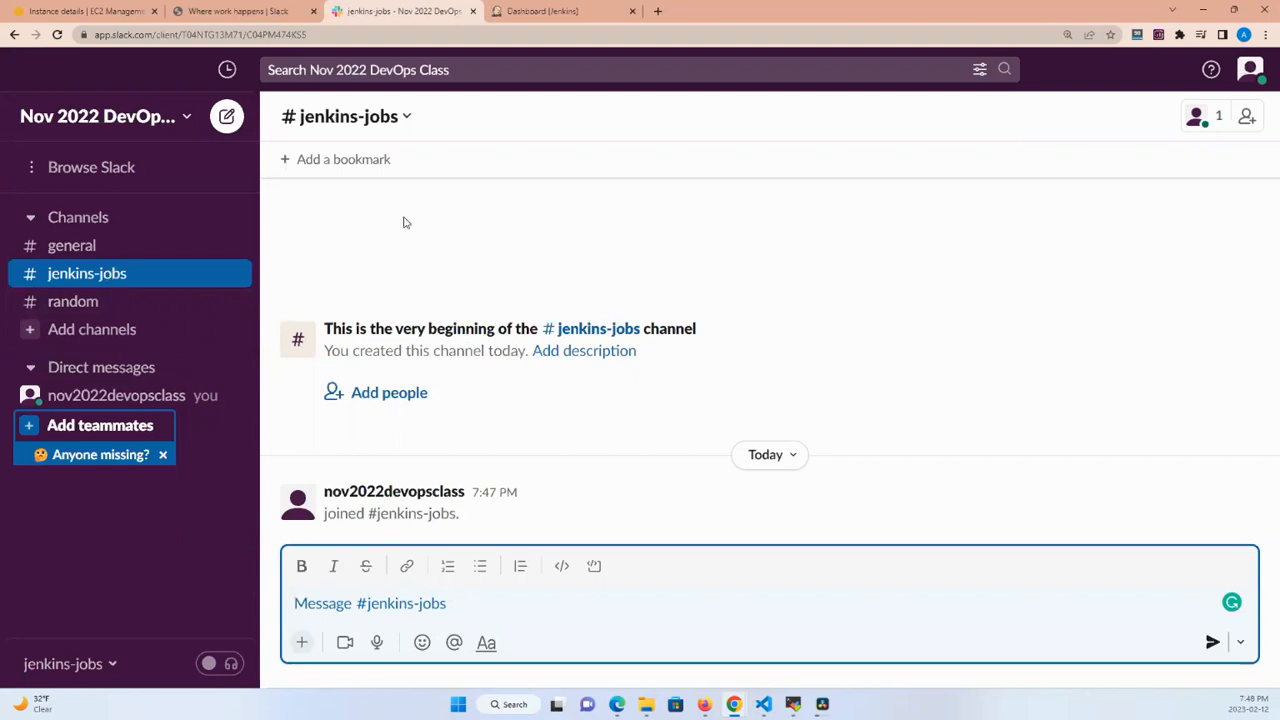
pyautogui.click(187, 120)
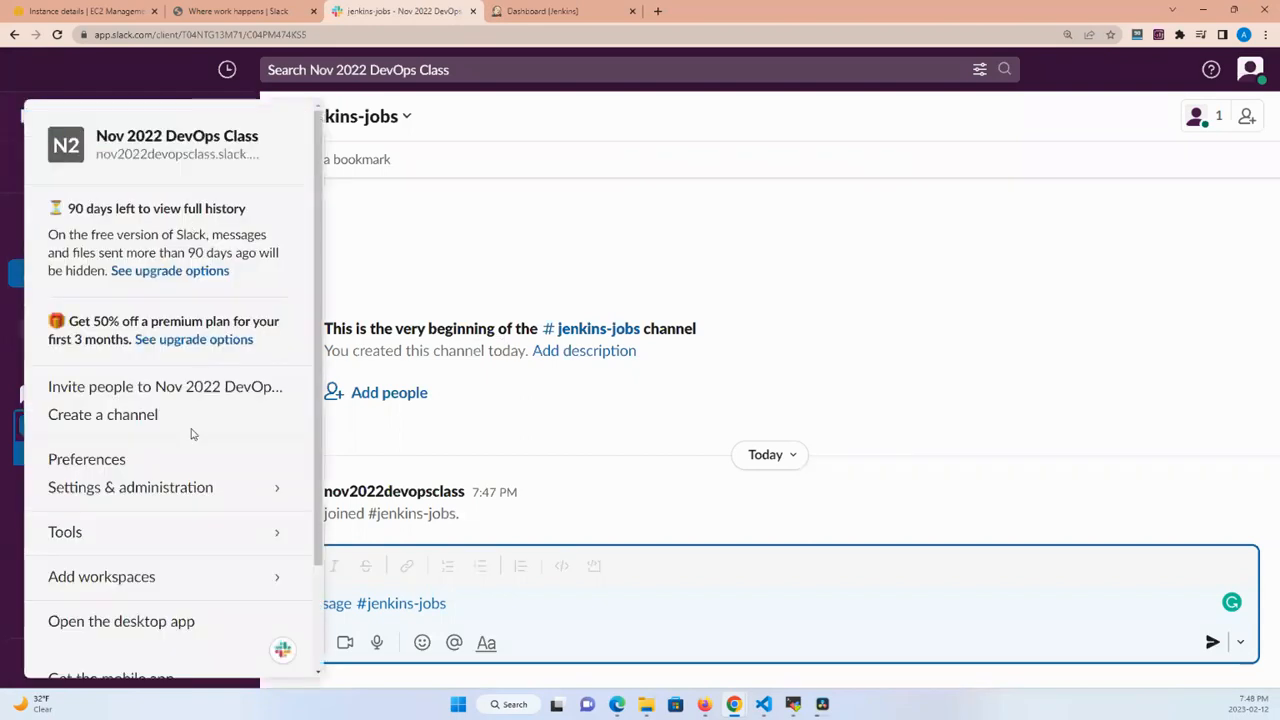
pyautogui.scroll(-2, 311, 503)
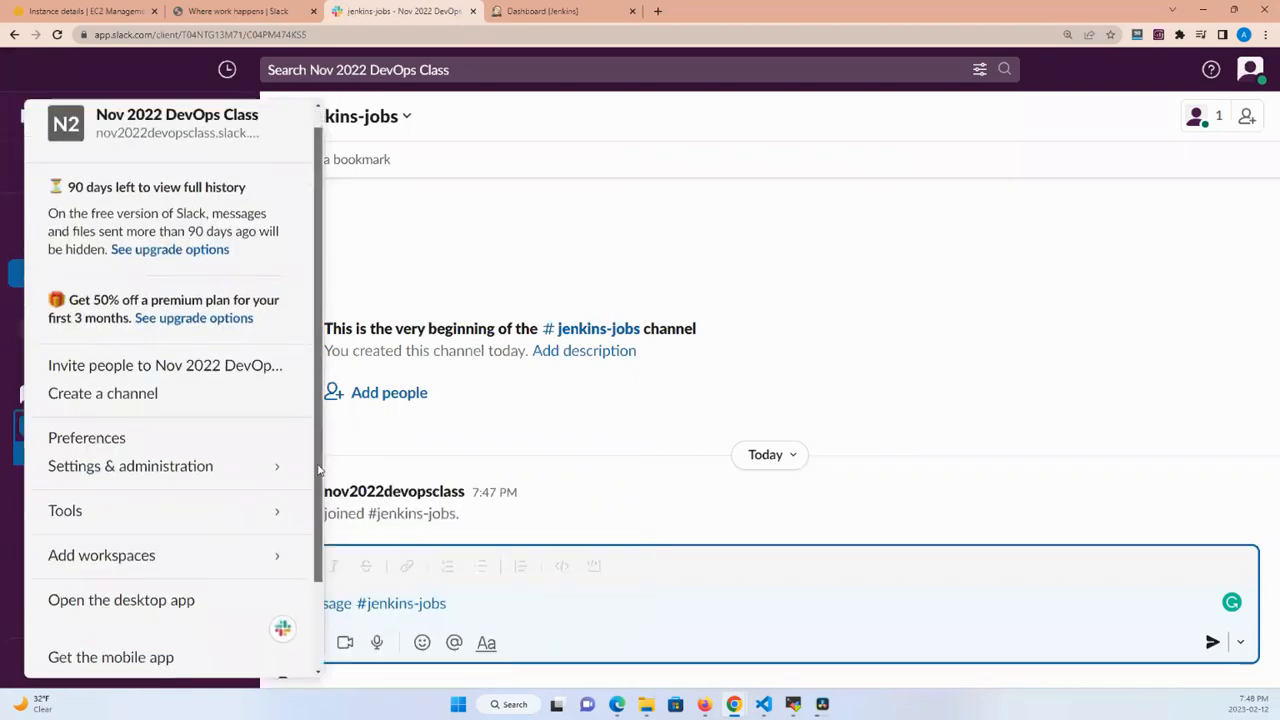
pyautogui.moveTo(171, 417)
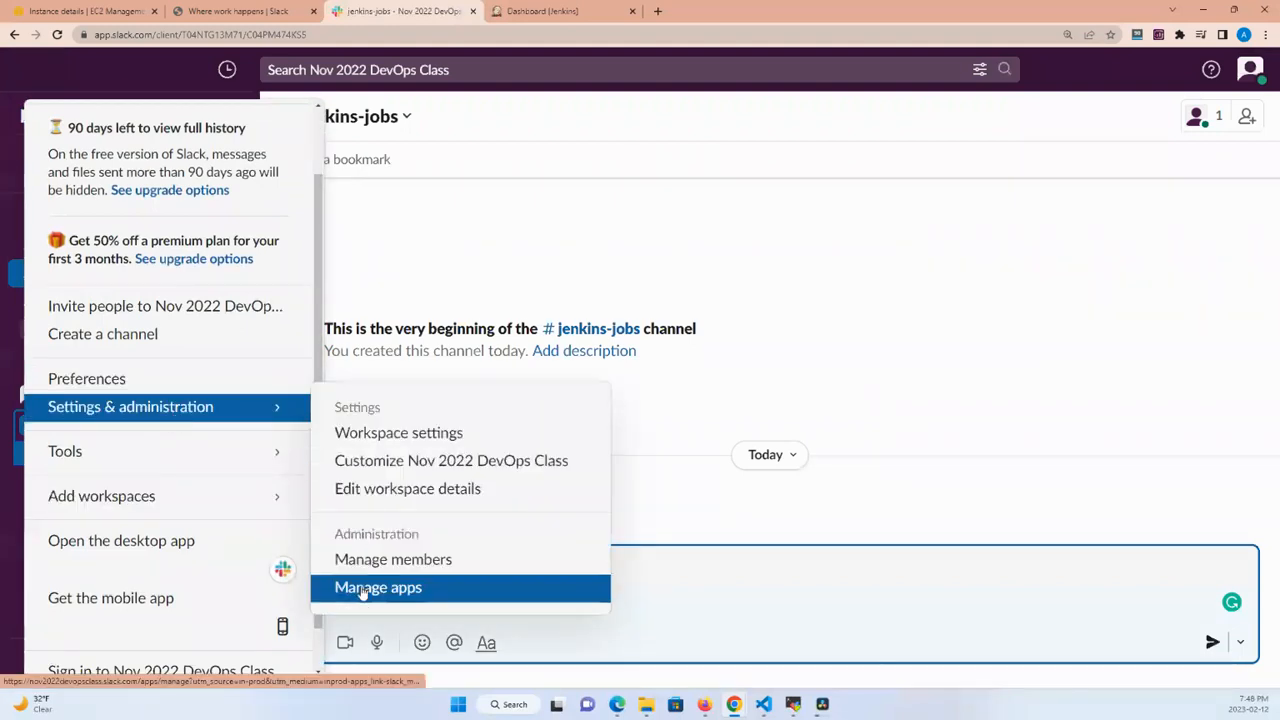
pyautogui.click(330, 114)
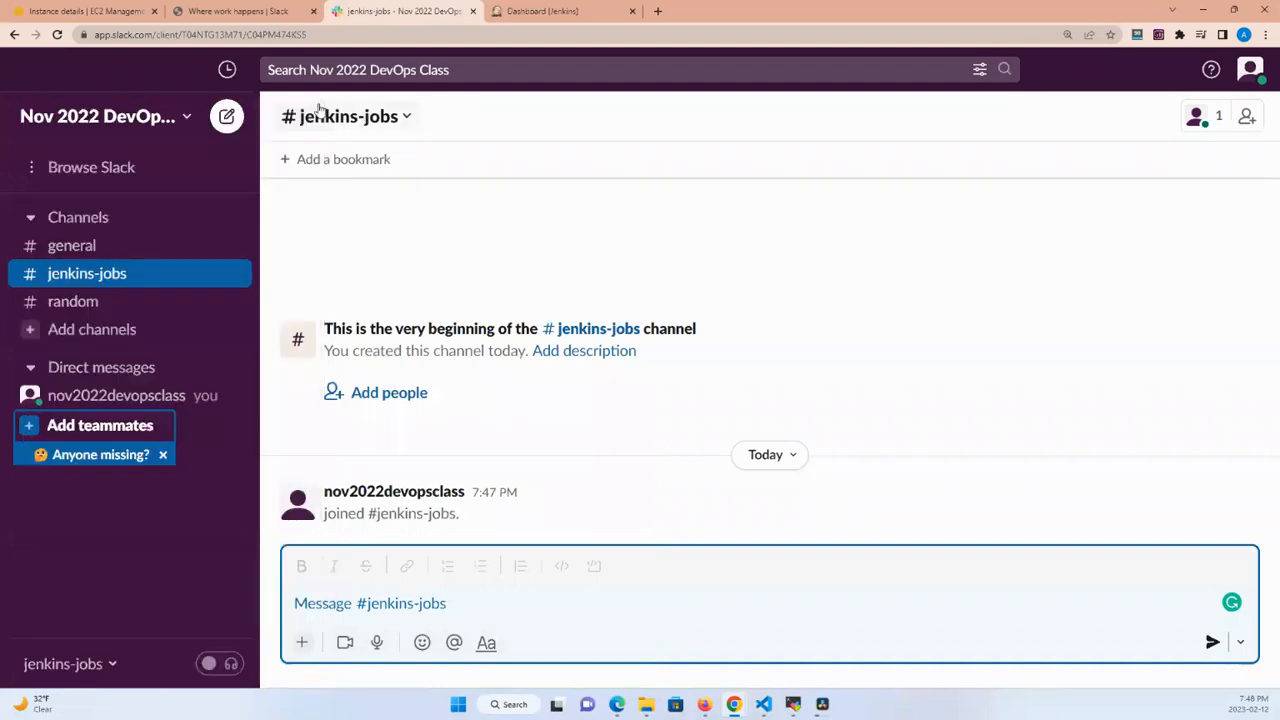
# From the jenkins-jobs channel's integration details, start adding an app to the channel
pyautogui.click(408, 121)
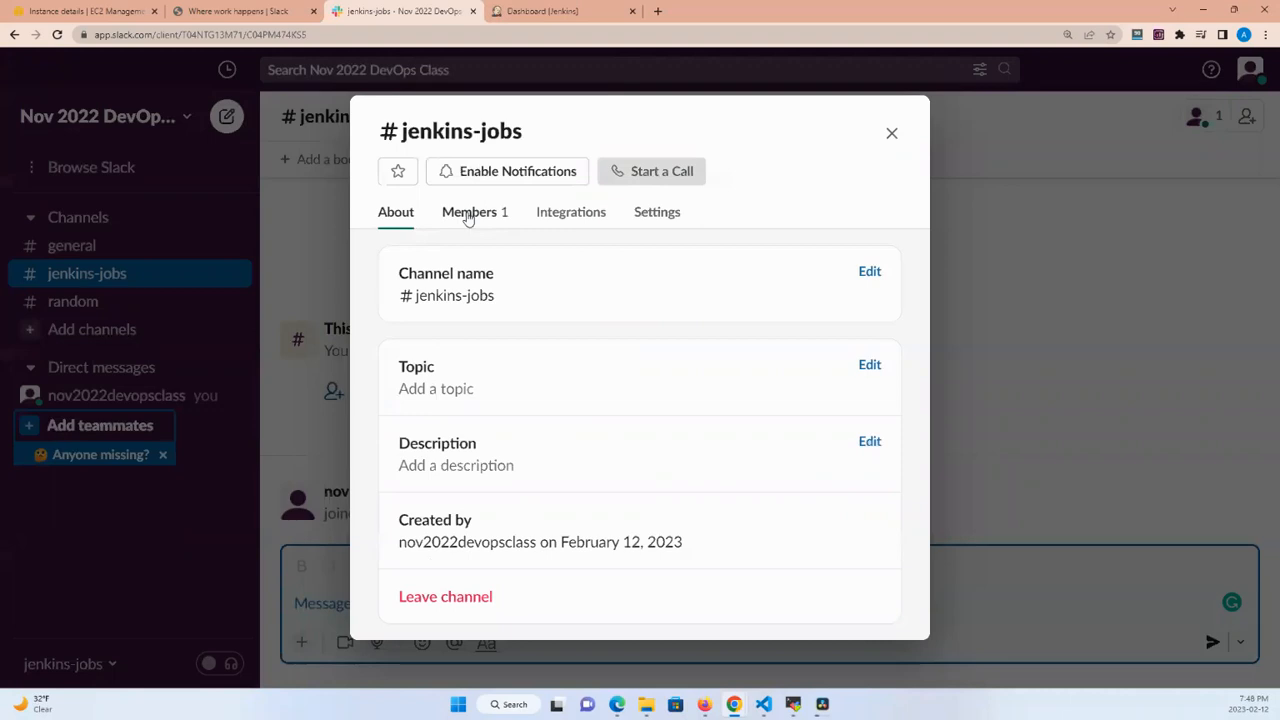
pyautogui.click(592, 220)
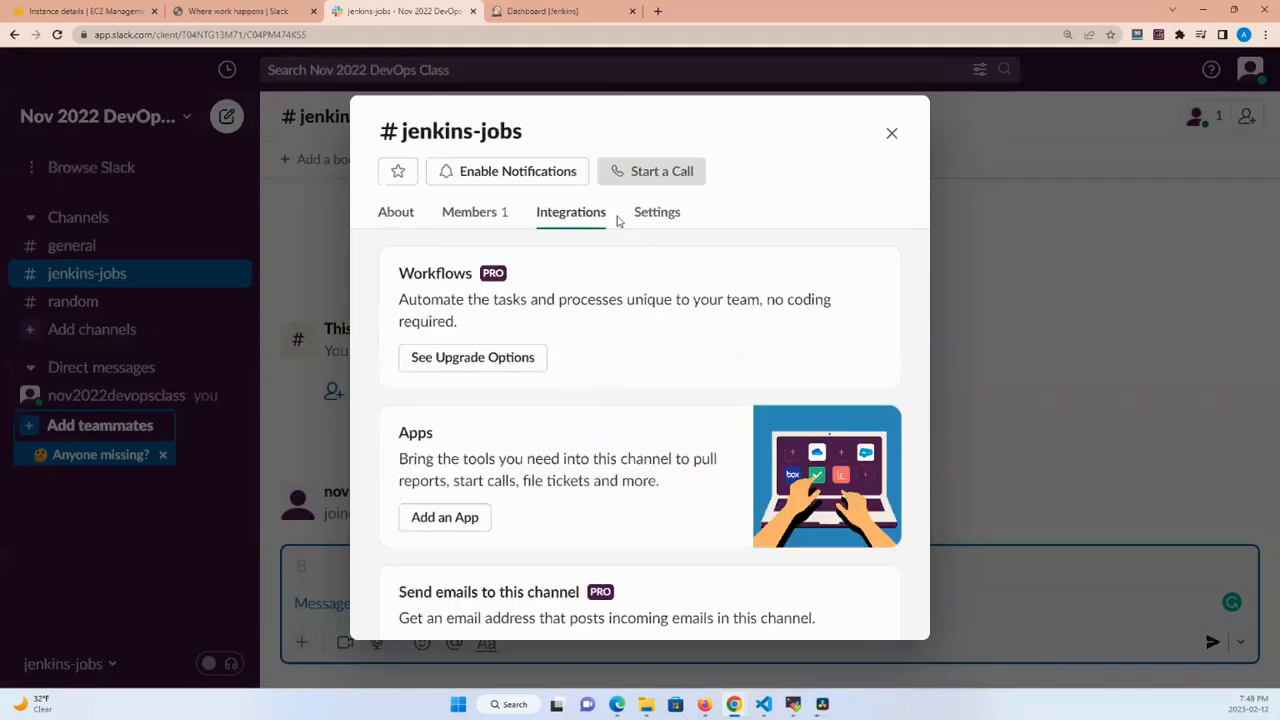
pyautogui.click(658, 222)
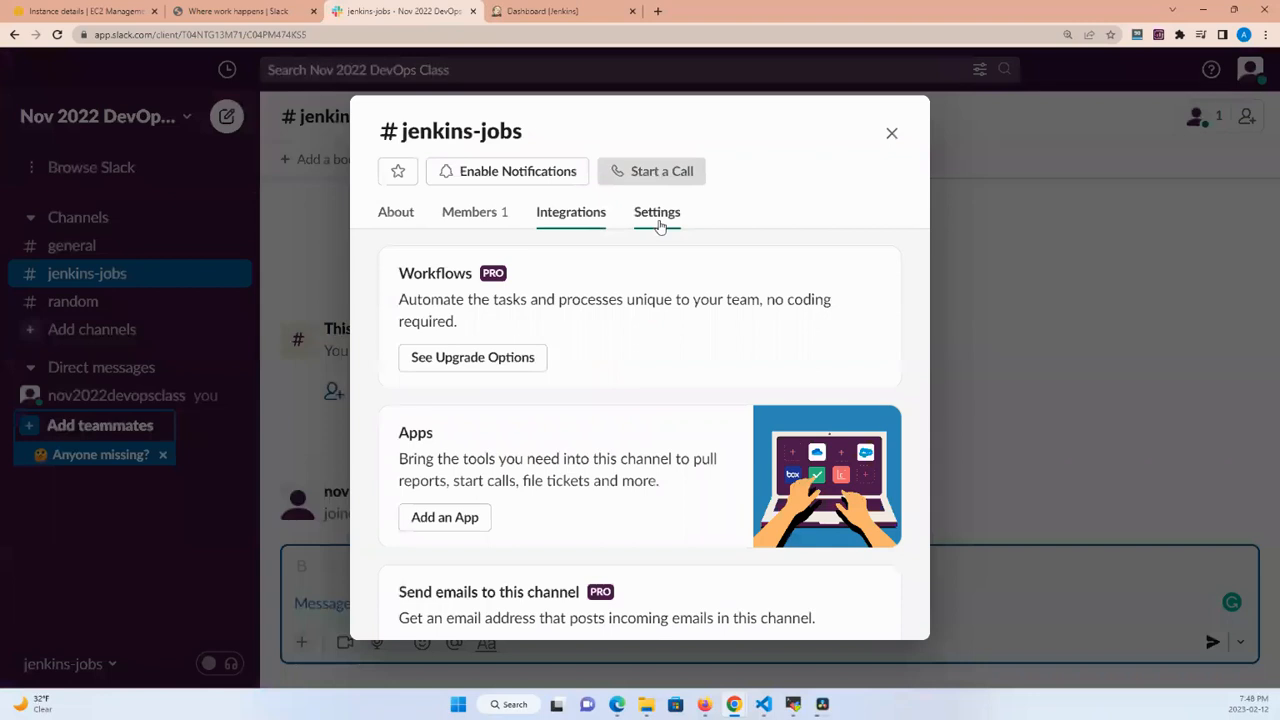
pyautogui.click(565, 222)
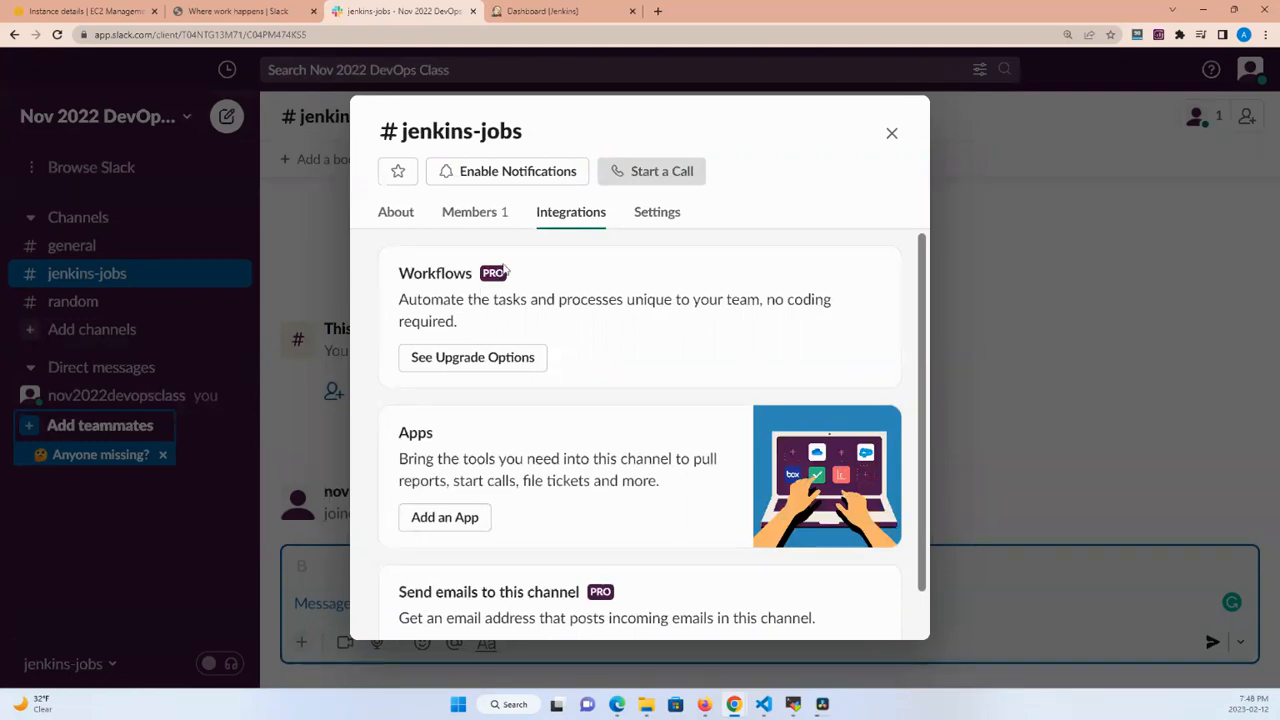
pyautogui.moveTo(494, 286)
pyautogui.click(445, 517)
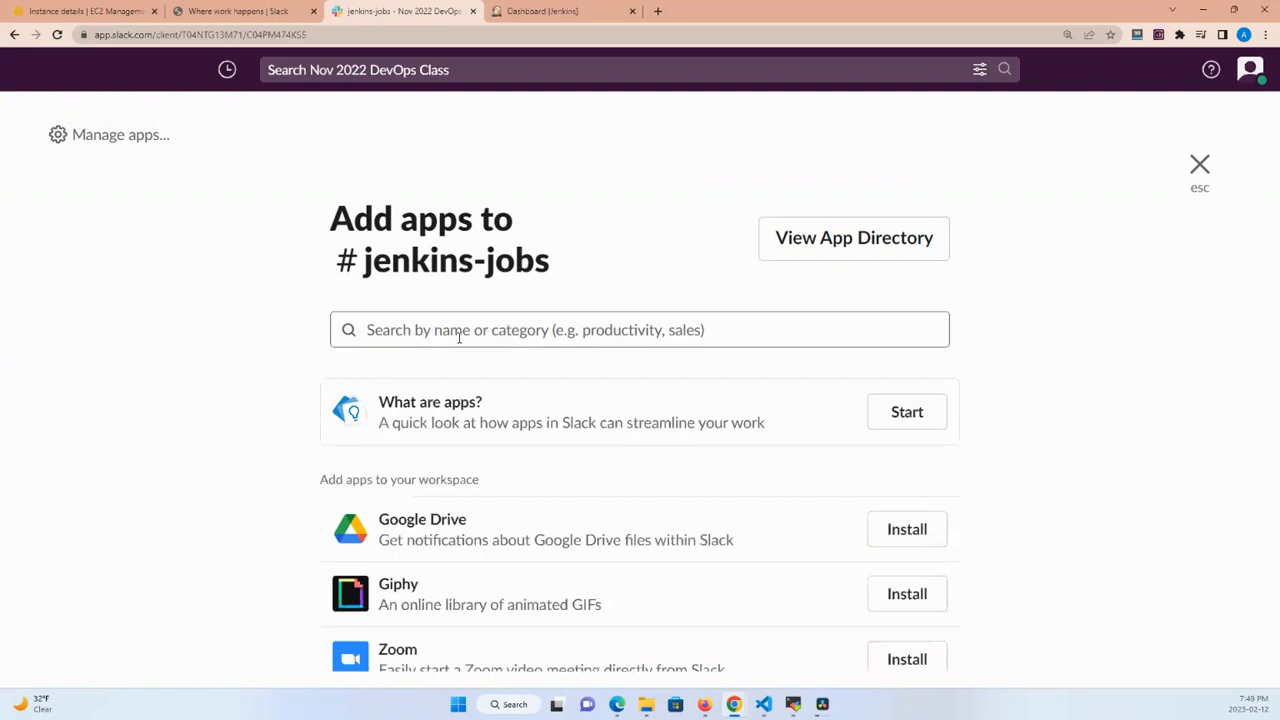
# Search the apps for "jenkins" and start installing Jenkins CI
pyautogui.click(382, 331)
pyautogui.write('je')
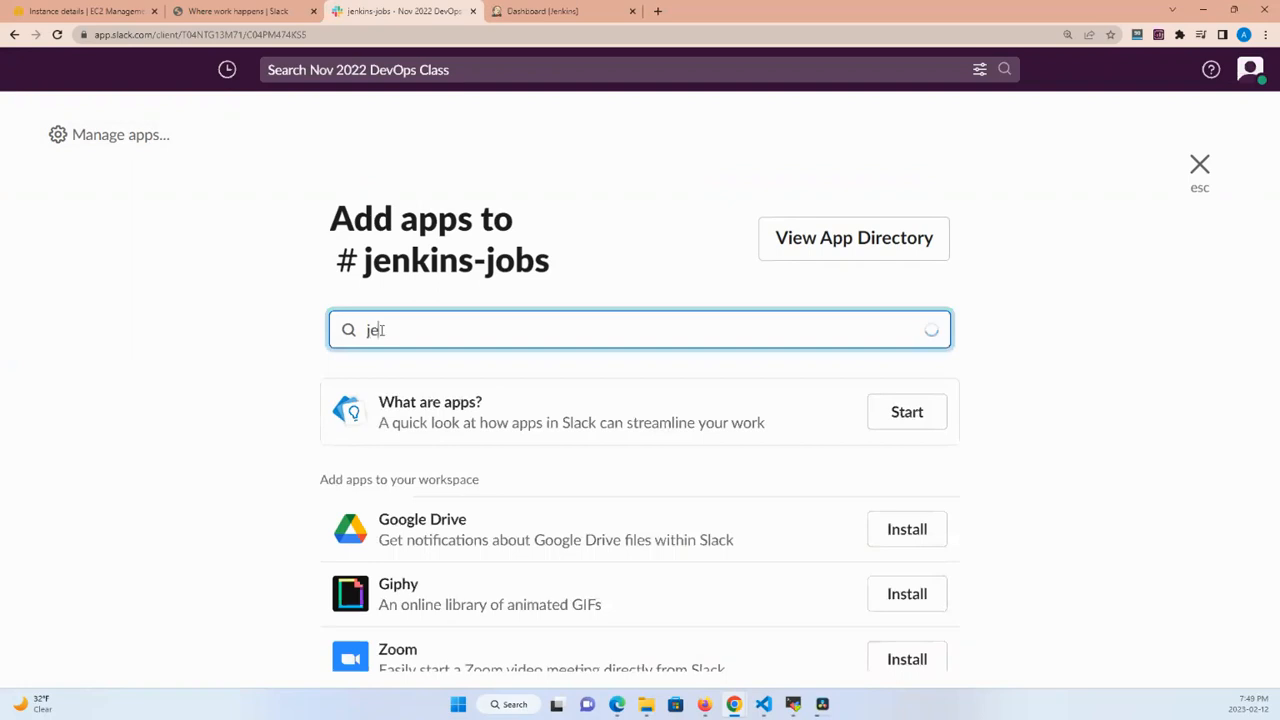
pyautogui.write('nkins')
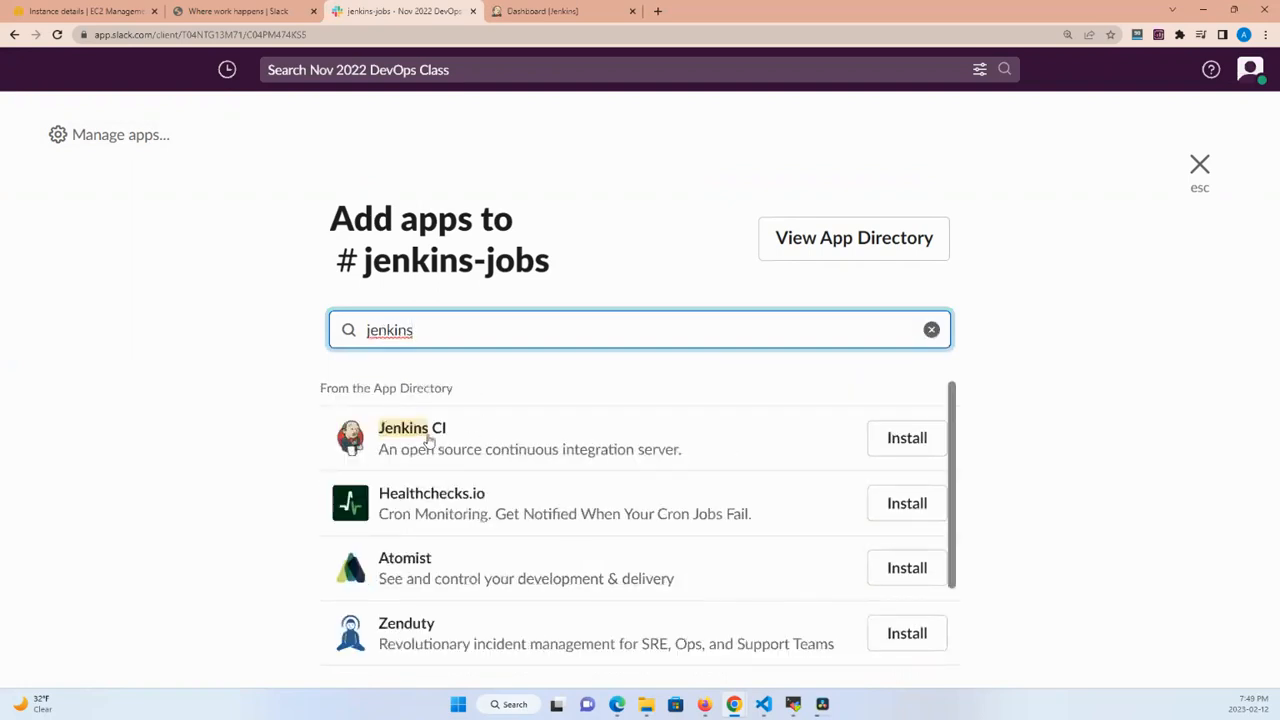
pyautogui.click(907, 439)
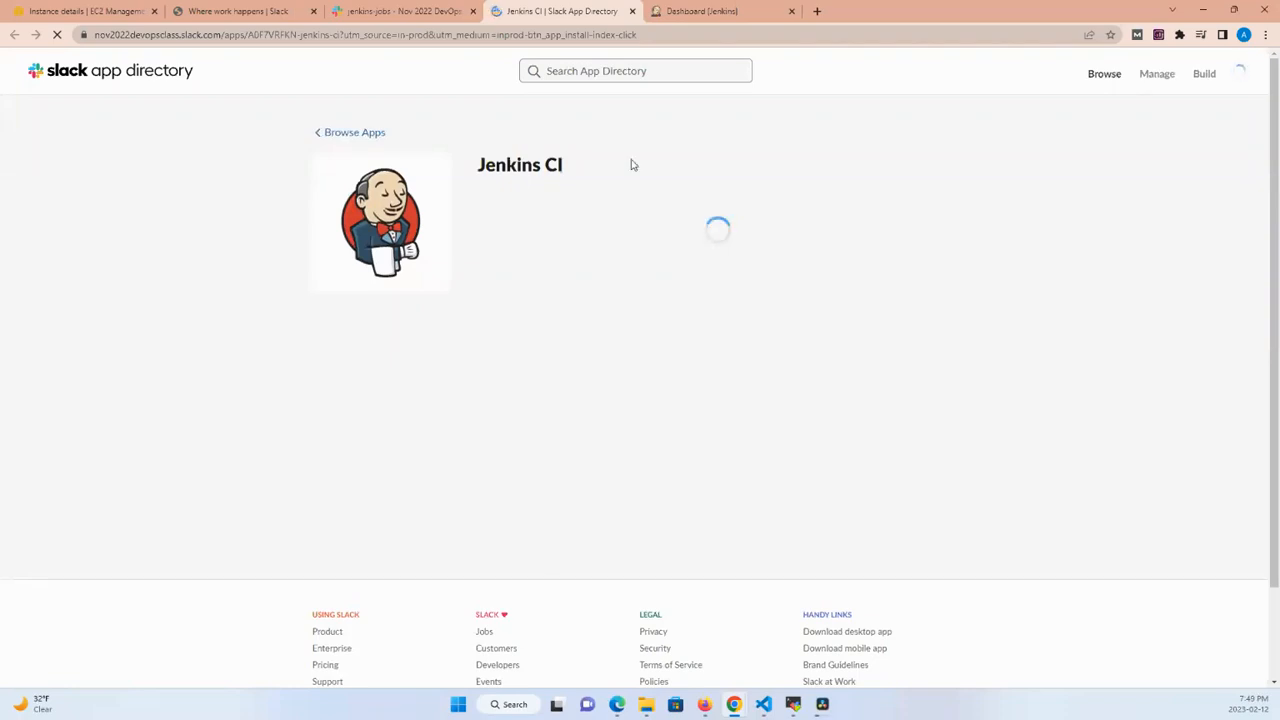
pyautogui.click(686, 27)
pyautogui.moveTo(420, 410)
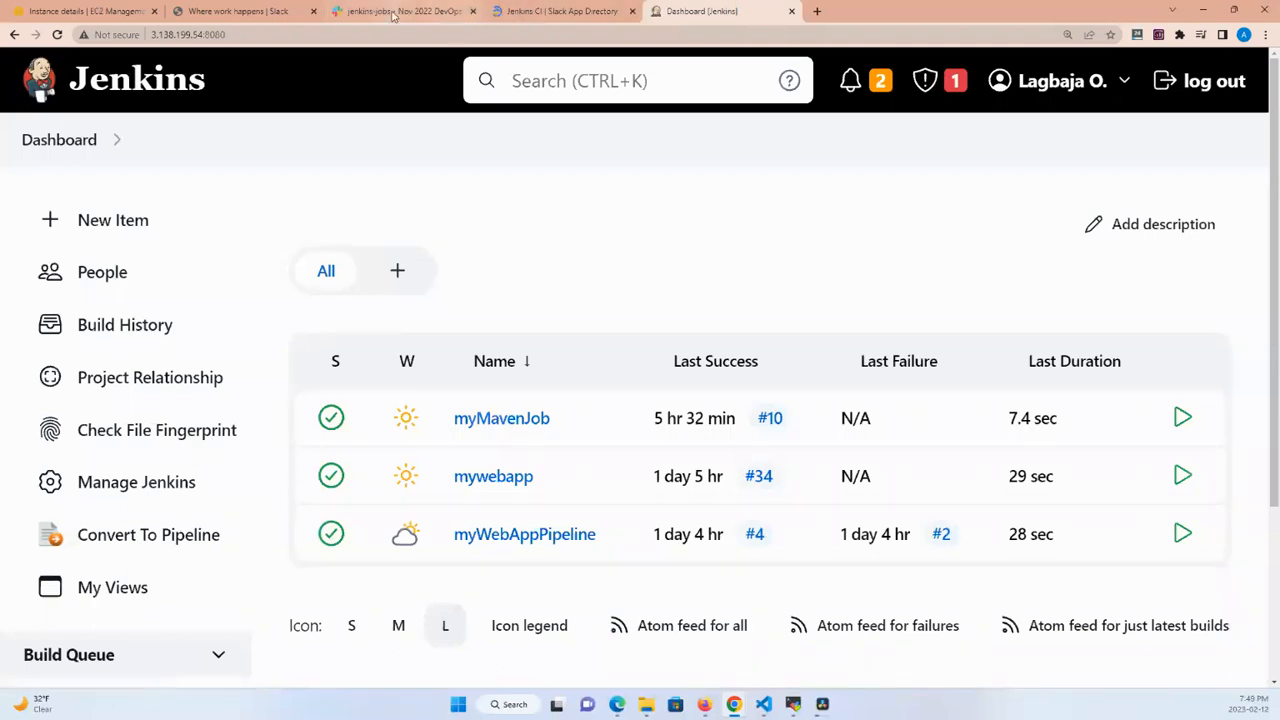
pyautogui.click(575, 11)
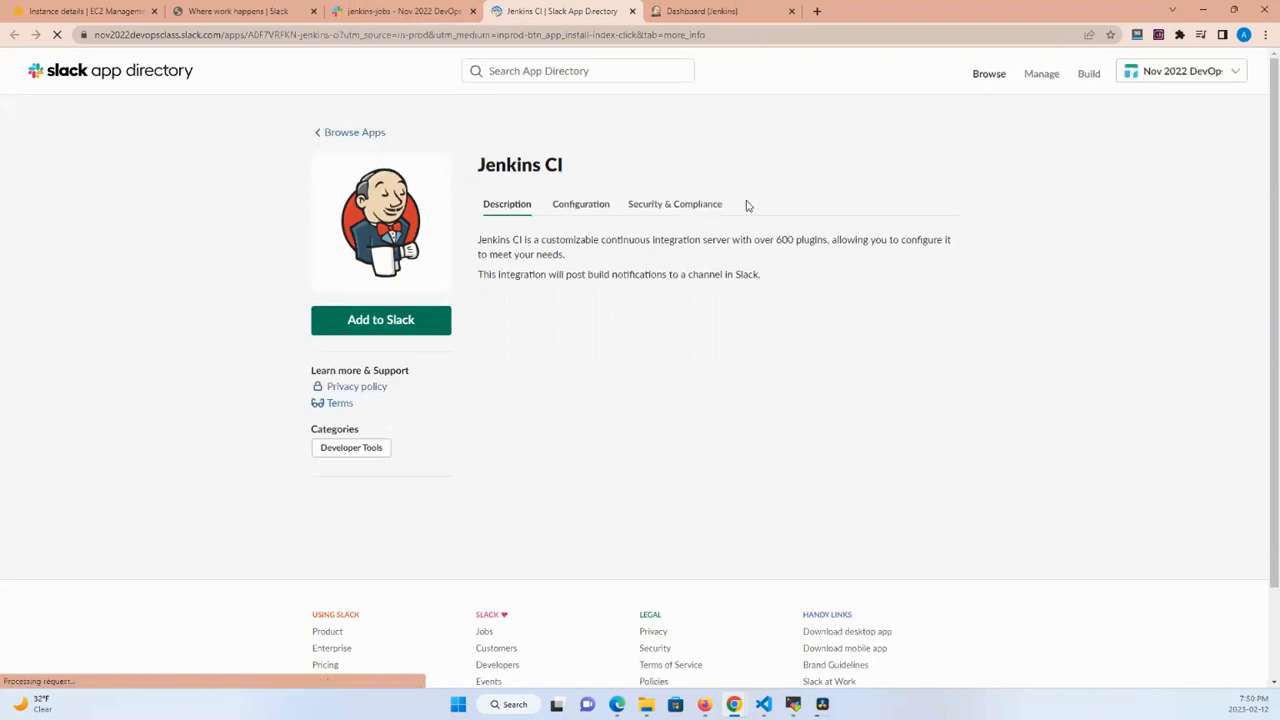
# Add the Jenkins CI integration to Slack with notifications posted to the #jenkins-jobs channel
pyautogui.click(423, 328)
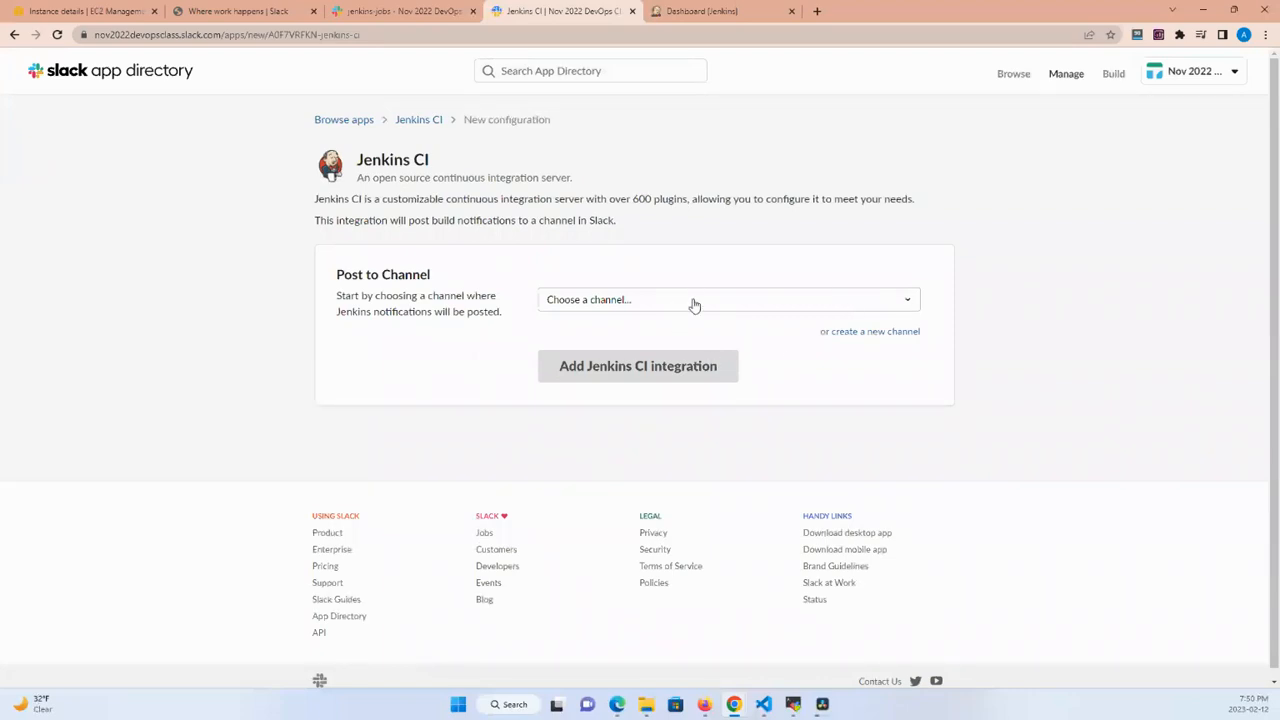
pyautogui.click(855, 306)
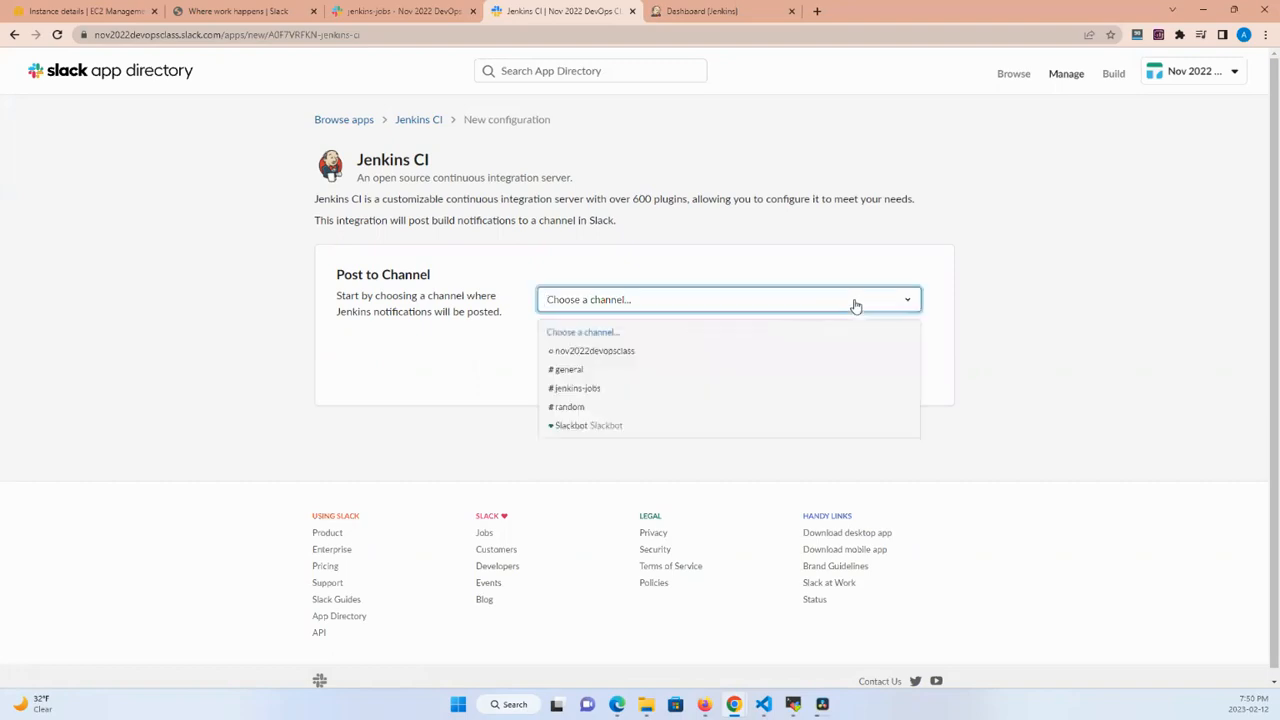
pyautogui.click(605, 390)
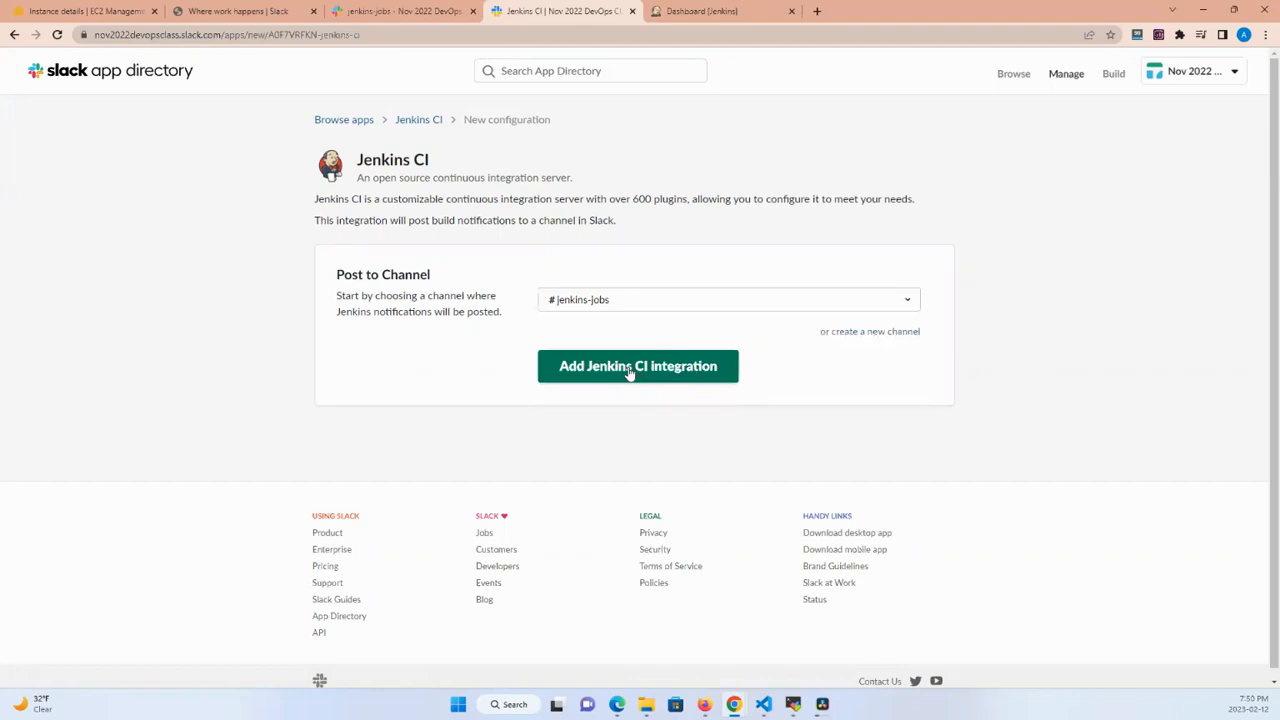
pyautogui.click(630, 368)
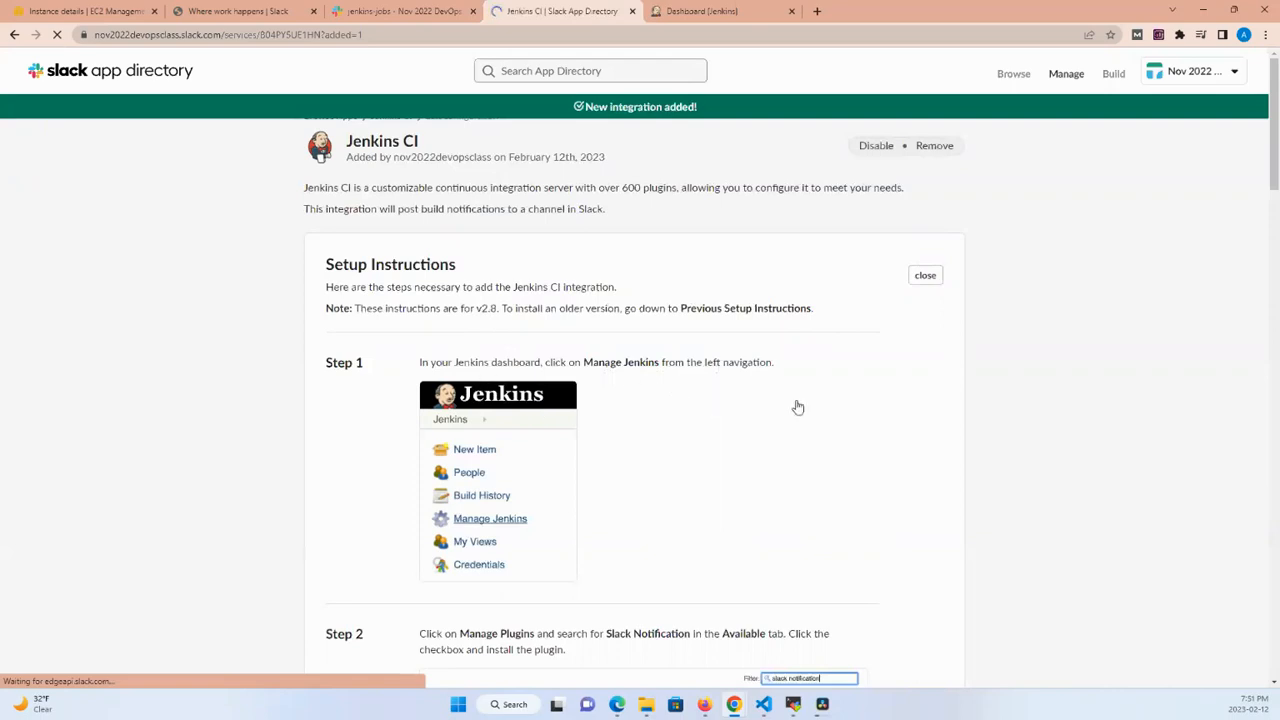
pyautogui.scroll(-3, 773, 455)
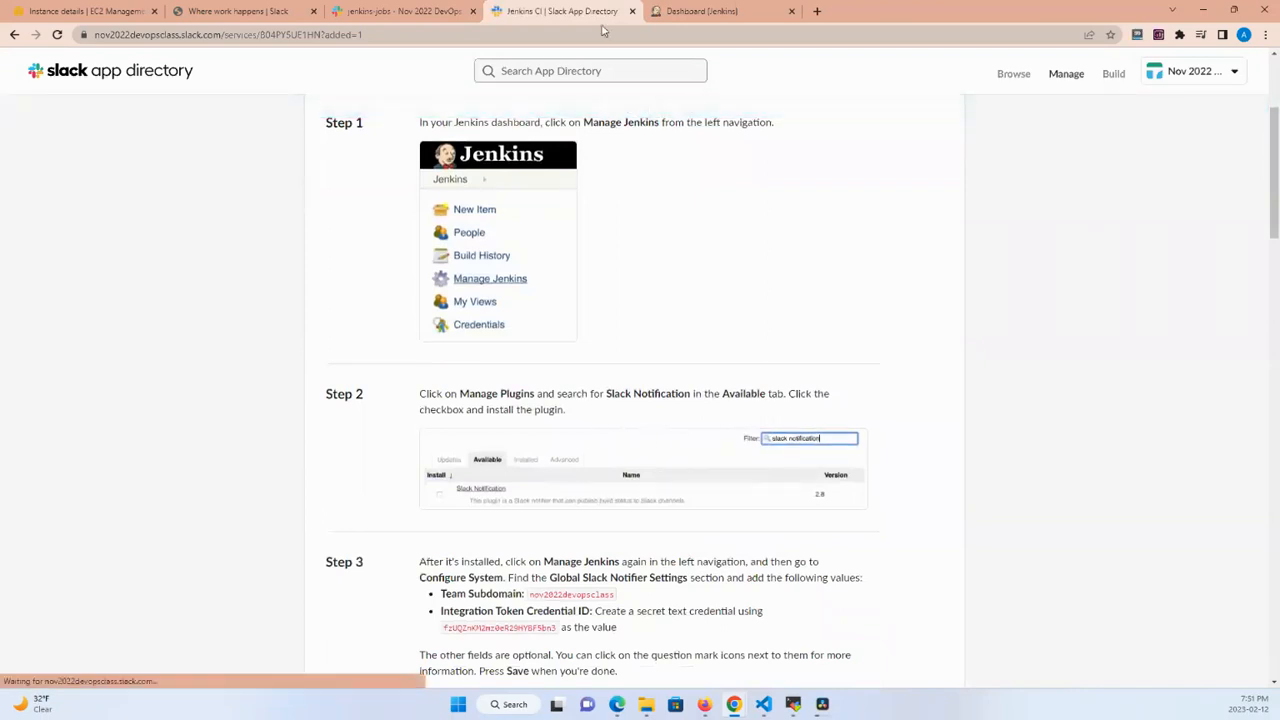
# Switch to the Jenkins dashboard and open the list of available plugins in the plugin manager
pyautogui.click(720, 12)
pyautogui.click(127, 493)
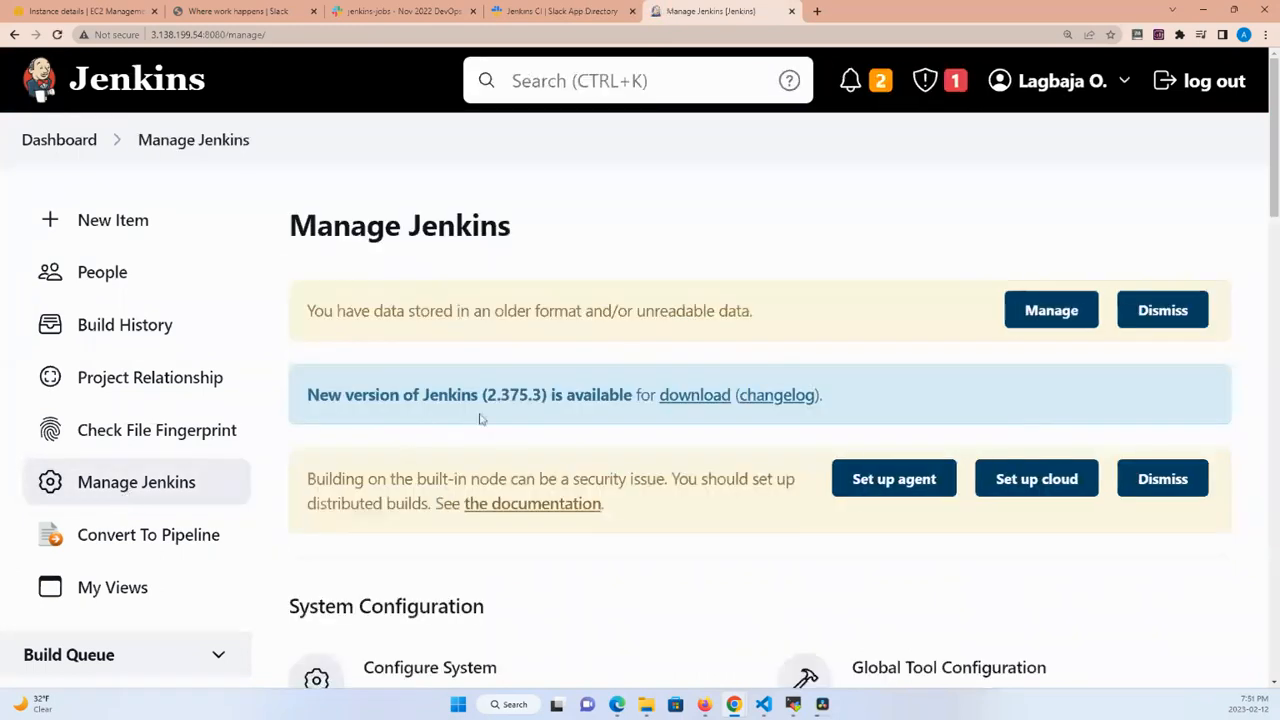
pyautogui.scroll(-3, 480, 420)
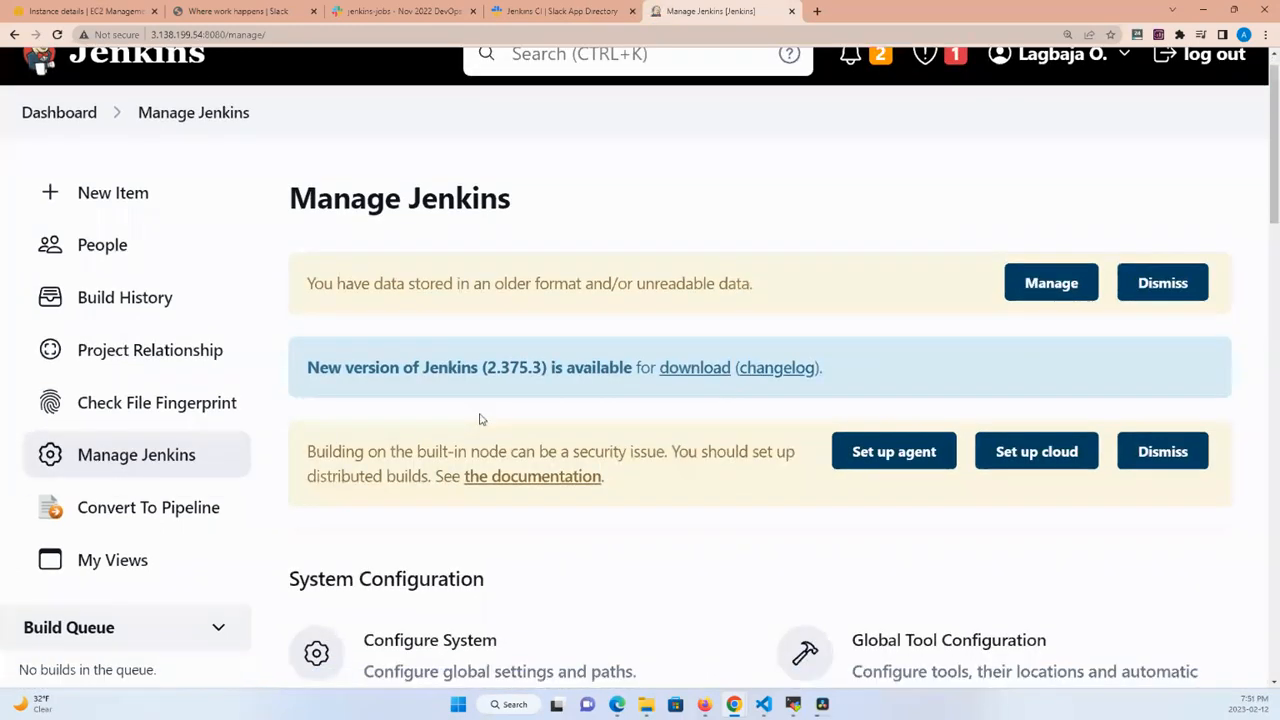
pyautogui.scroll(-3, 480, 420)
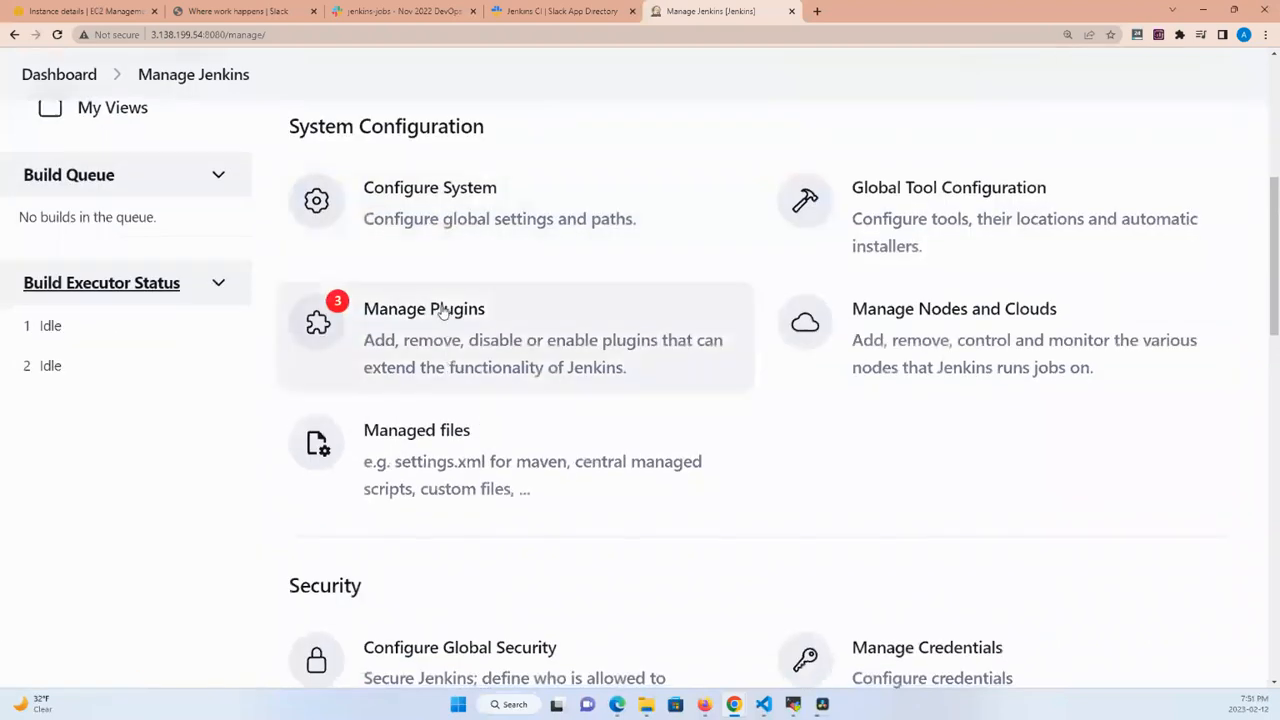
pyautogui.click(443, 312)
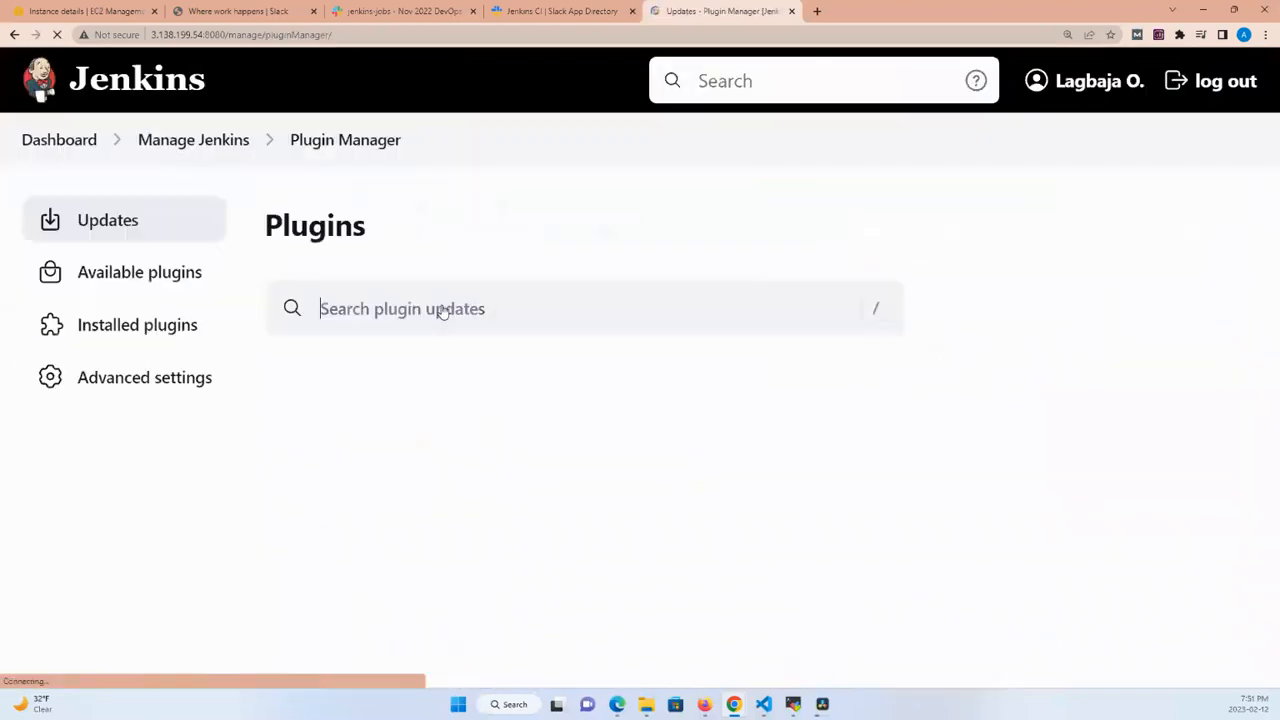
pyautogui.click(107, 275)
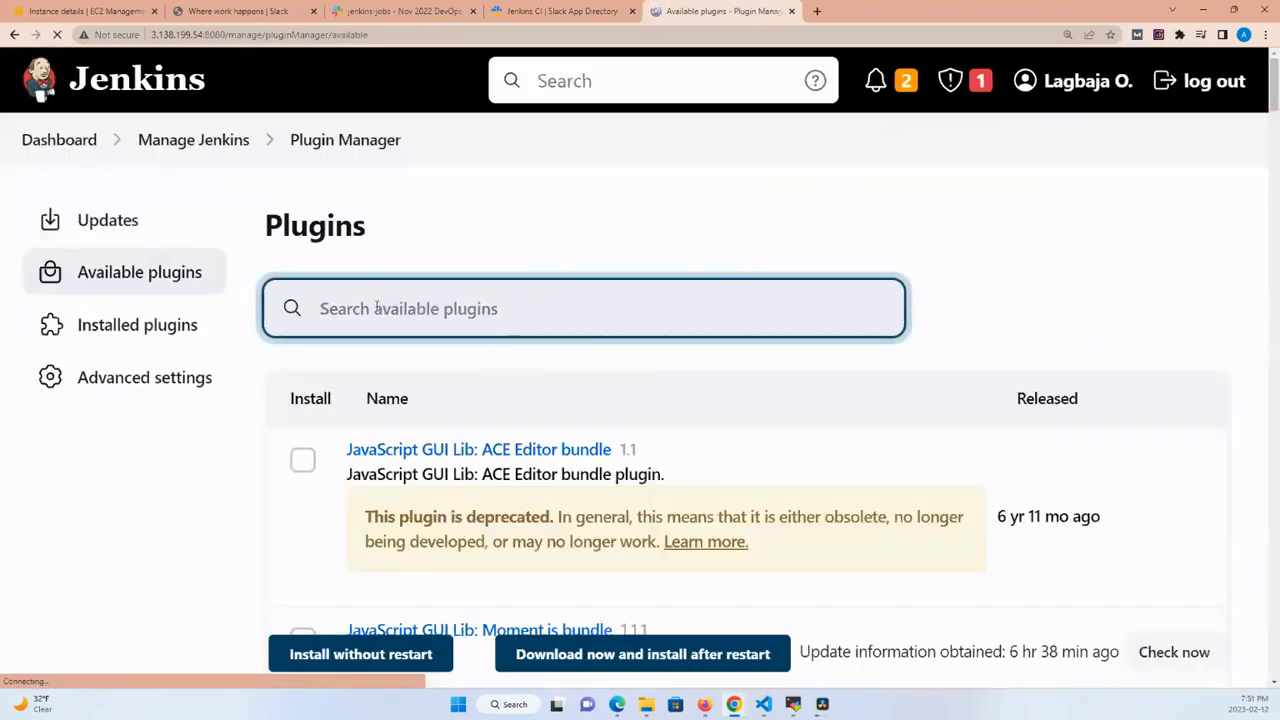
# Search the available plugins for "slack notifica" and install the Slack Notification plugin without restart
pyautogui.write('sl')
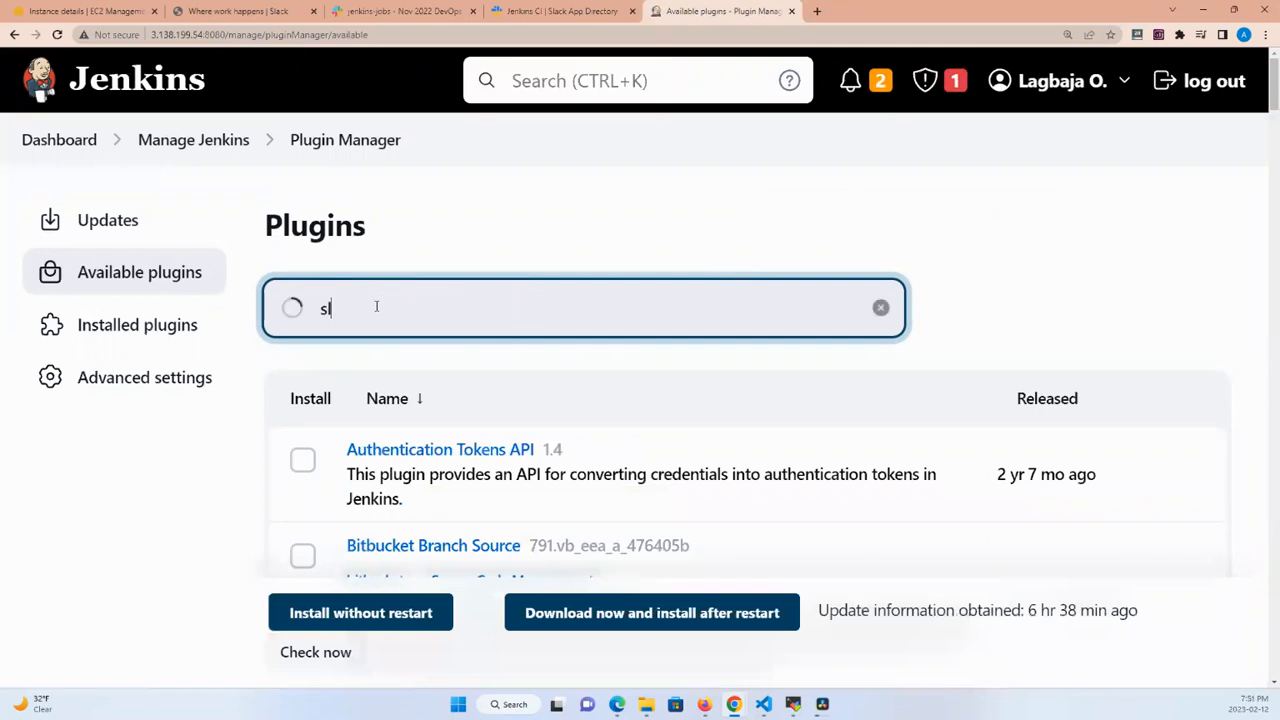
pyautogui.write('ack ')
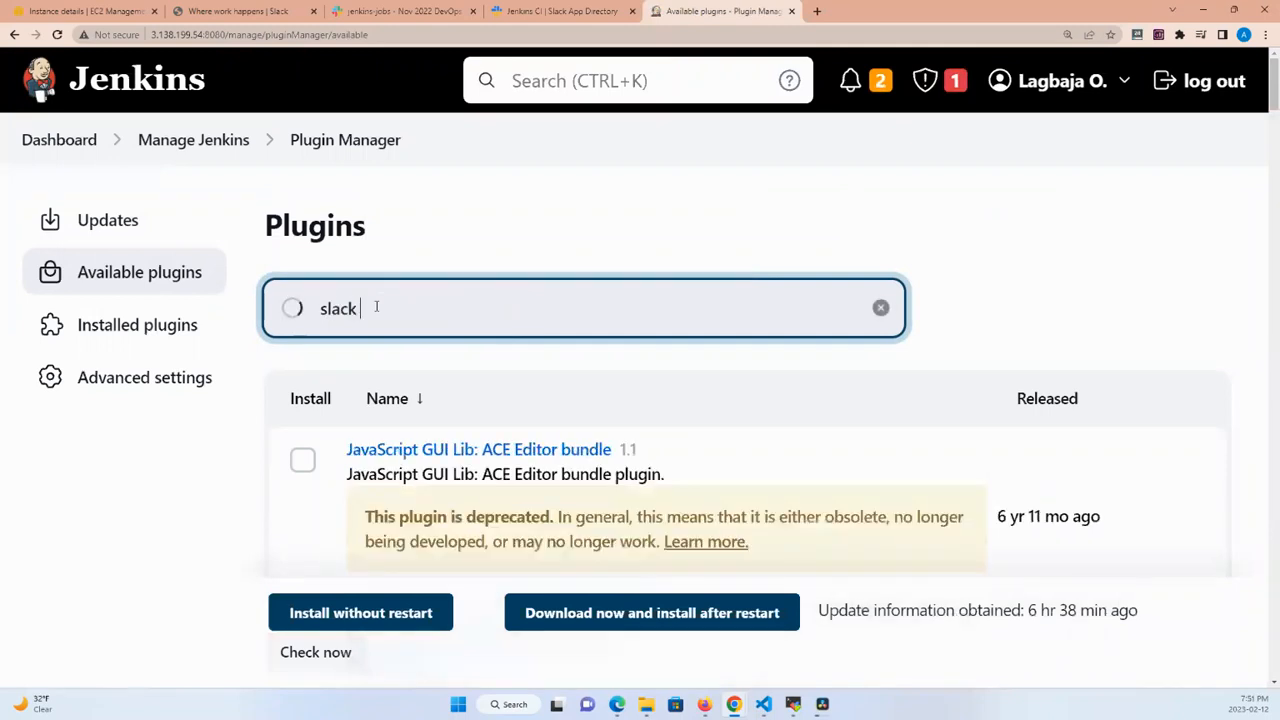
pyautogui.write('notifica')
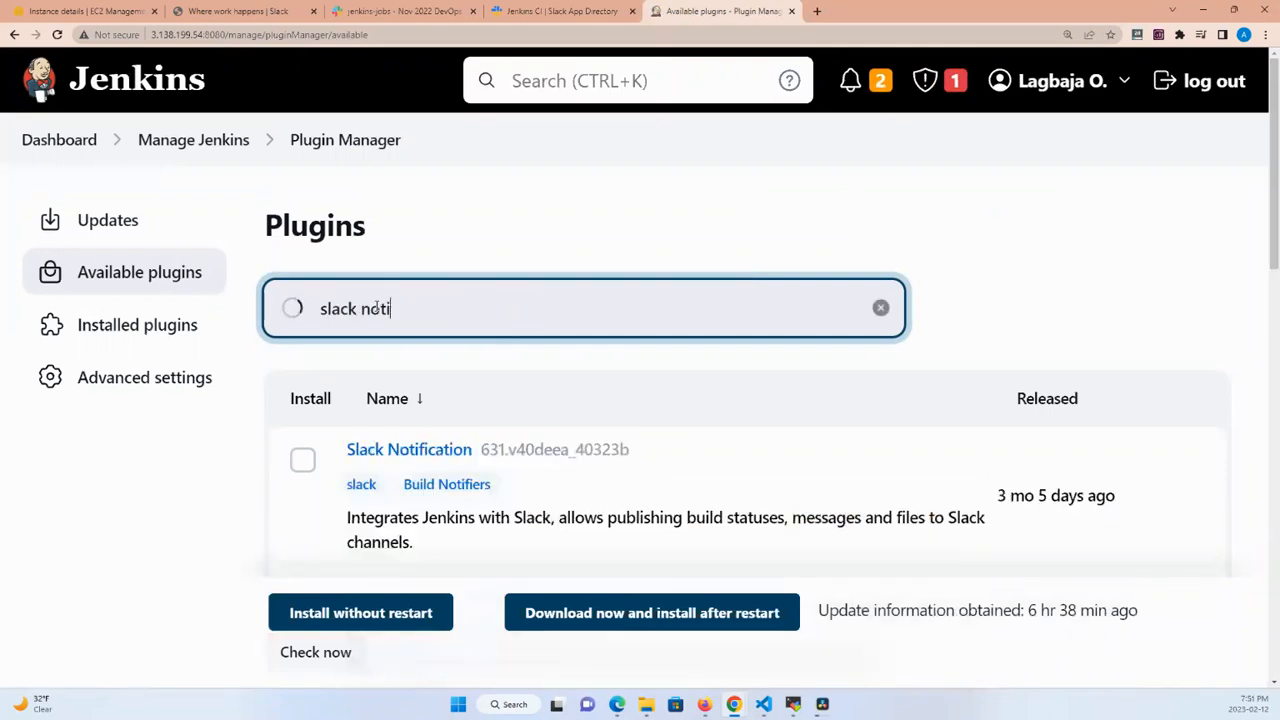
pyautogui.click(305, 462)
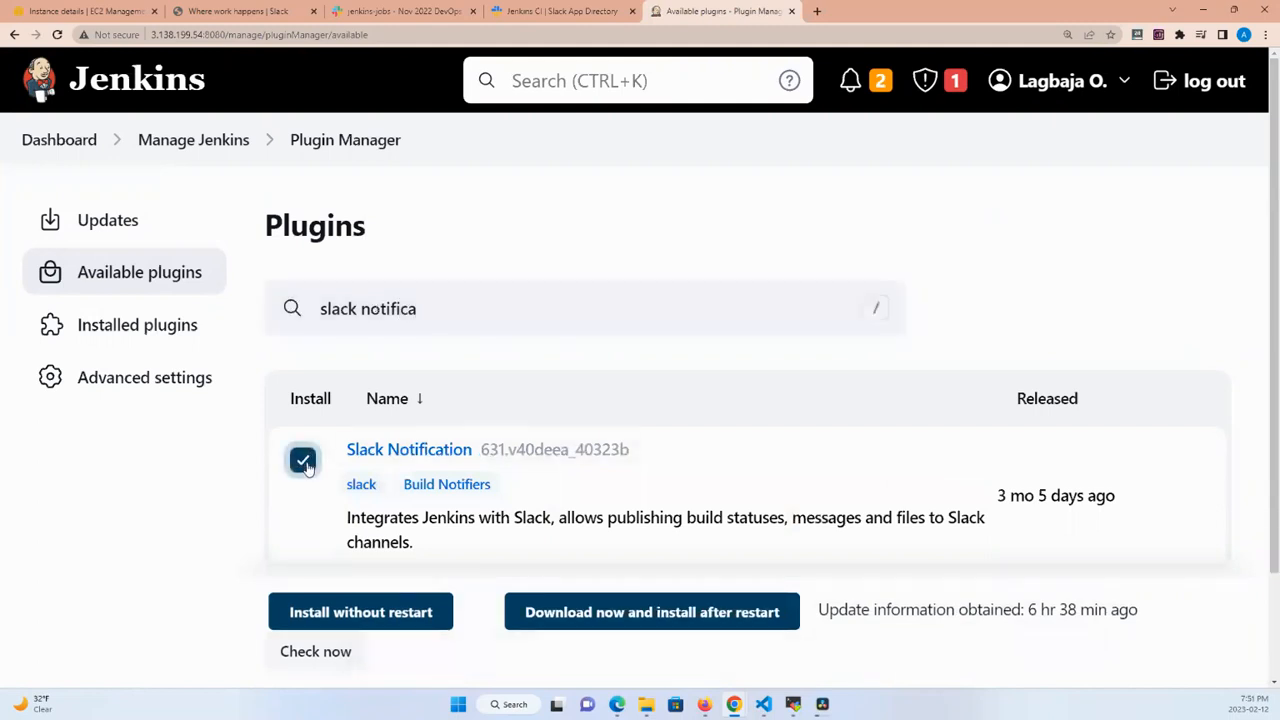
pyautogui.click(377, 624)
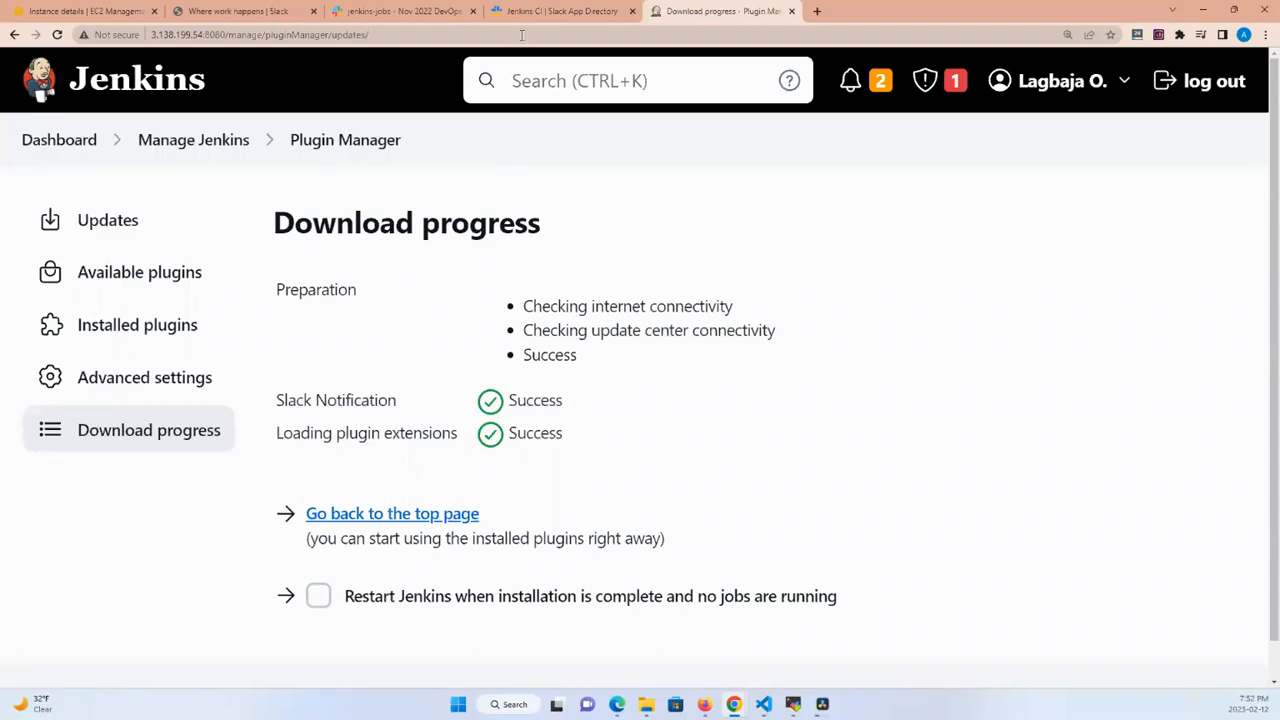
# Read Step 3 of Slack's Jenkins CI setup instructions and open the Configure System page in Jenkins
pyautogui.click(398, 18)
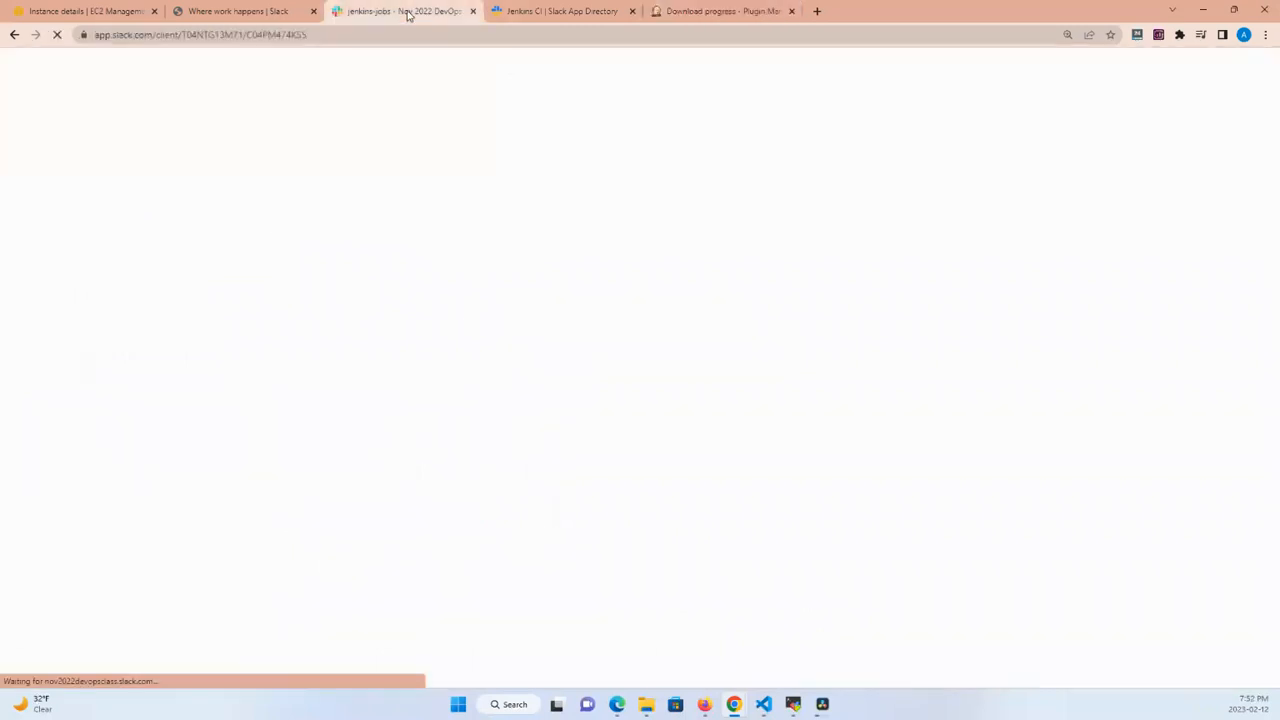
pyautogui.click(520, 16)
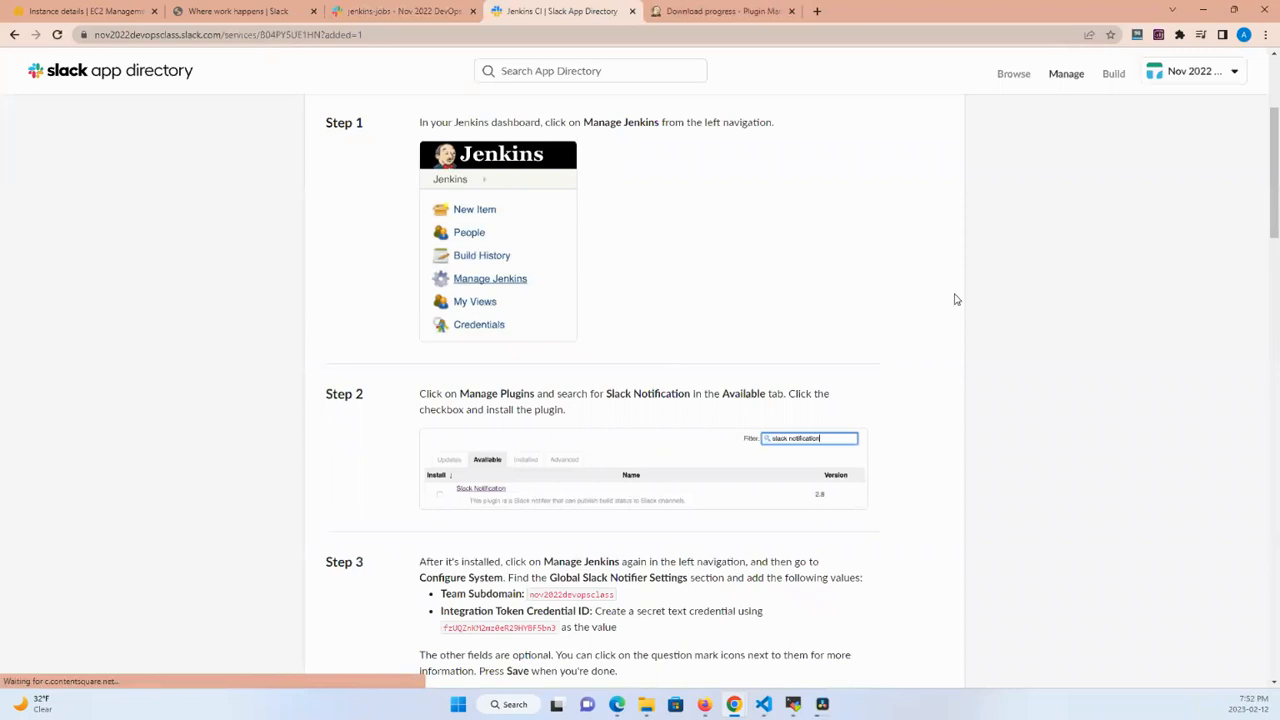
pyautogui.scroll(-1, 955, 299)
pyautogui.scroll(-4, 955, 299)
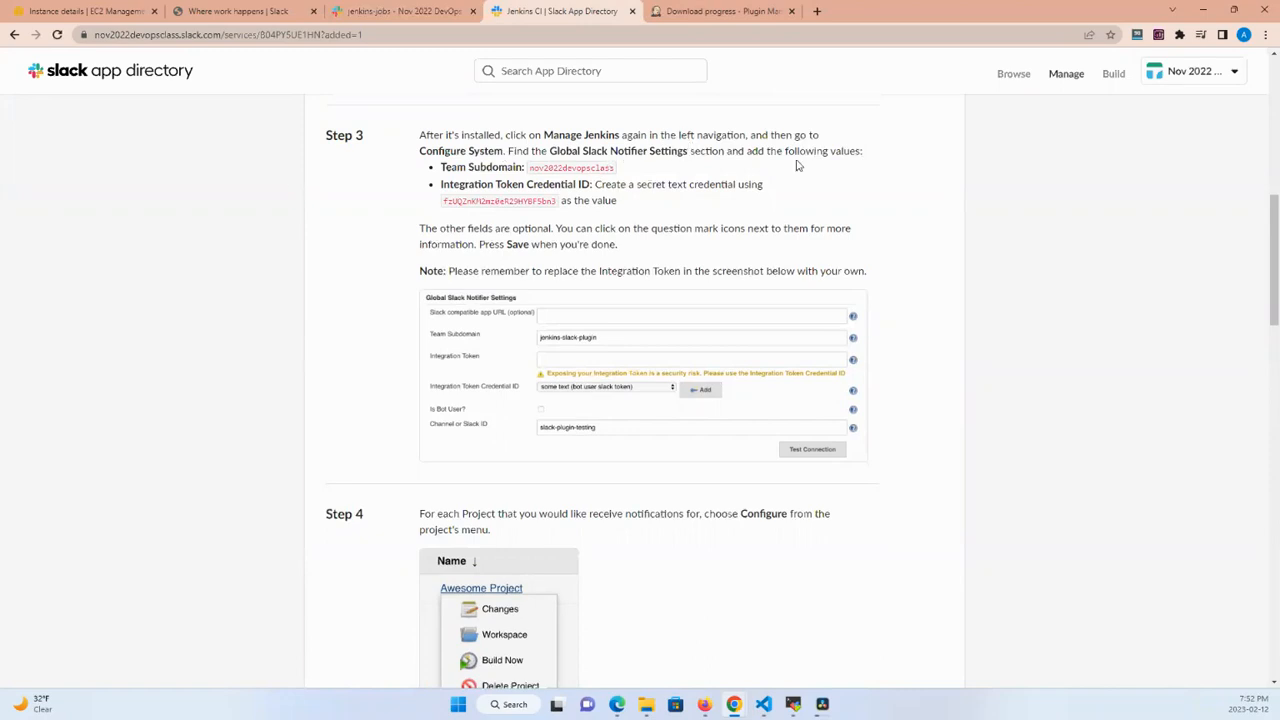
pyautogui.click(718, 11)
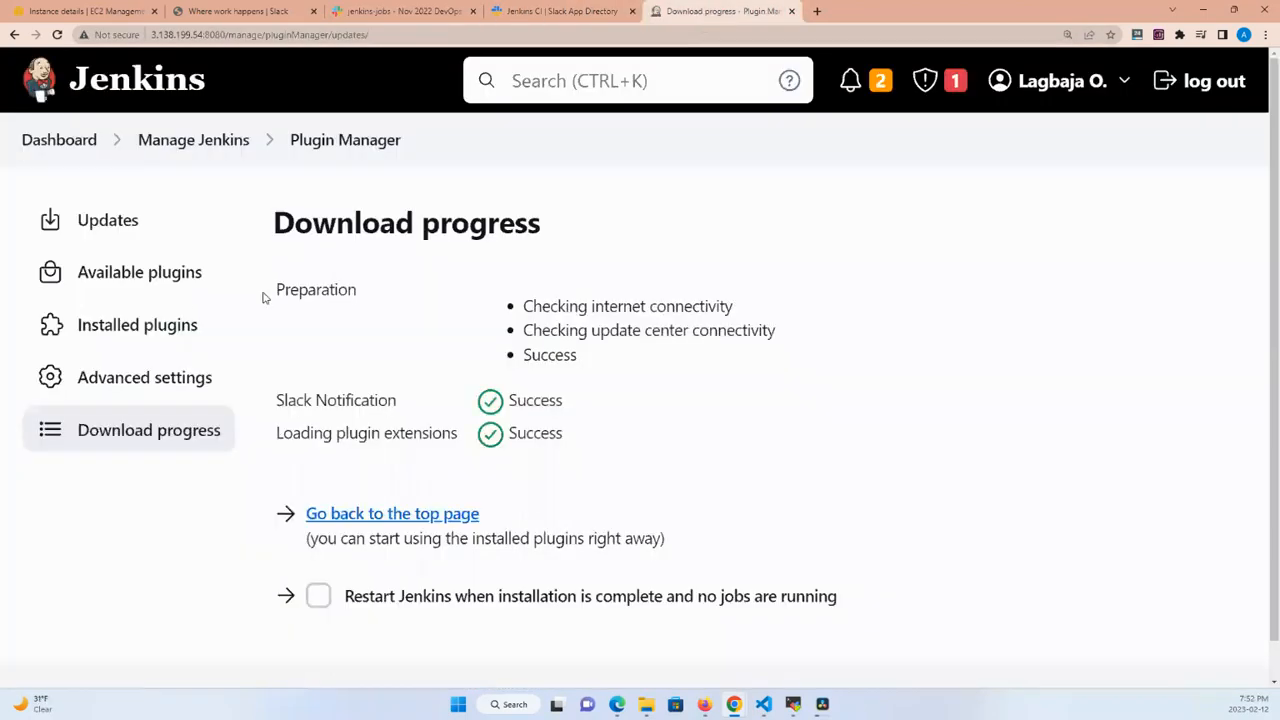
pyautogui.click(85, 143)
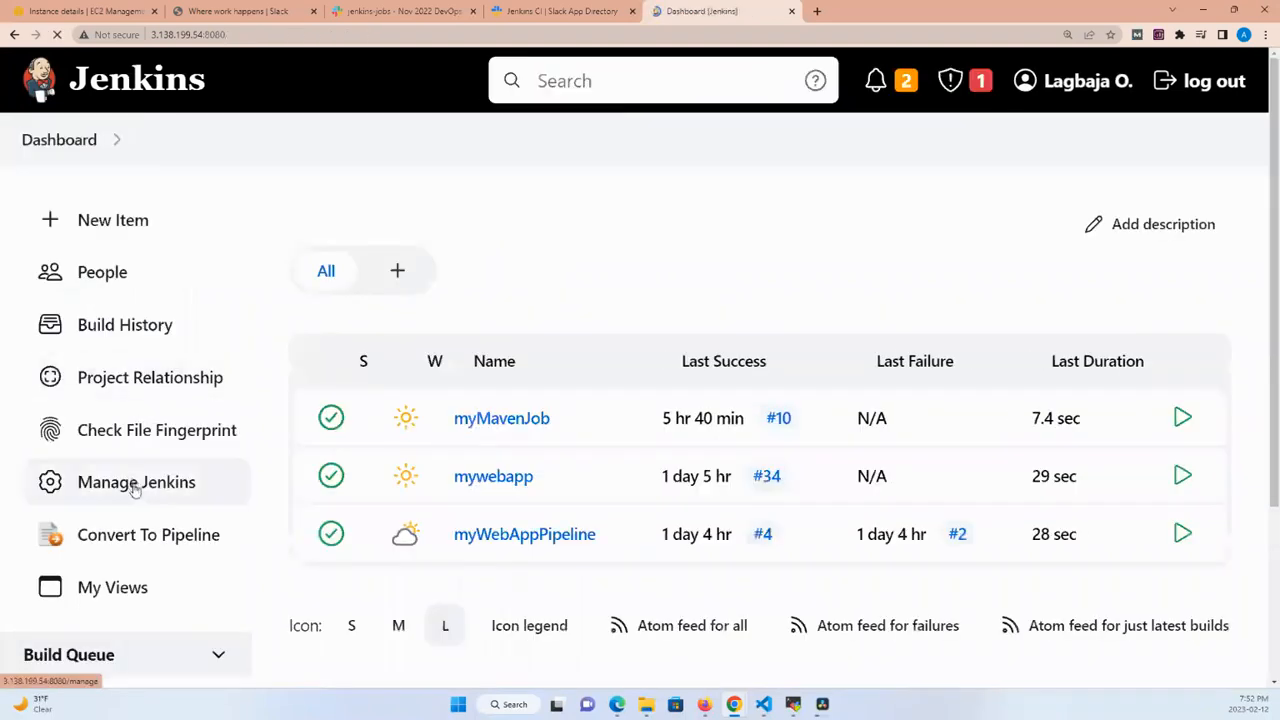
pyautogui.click(126, 482)
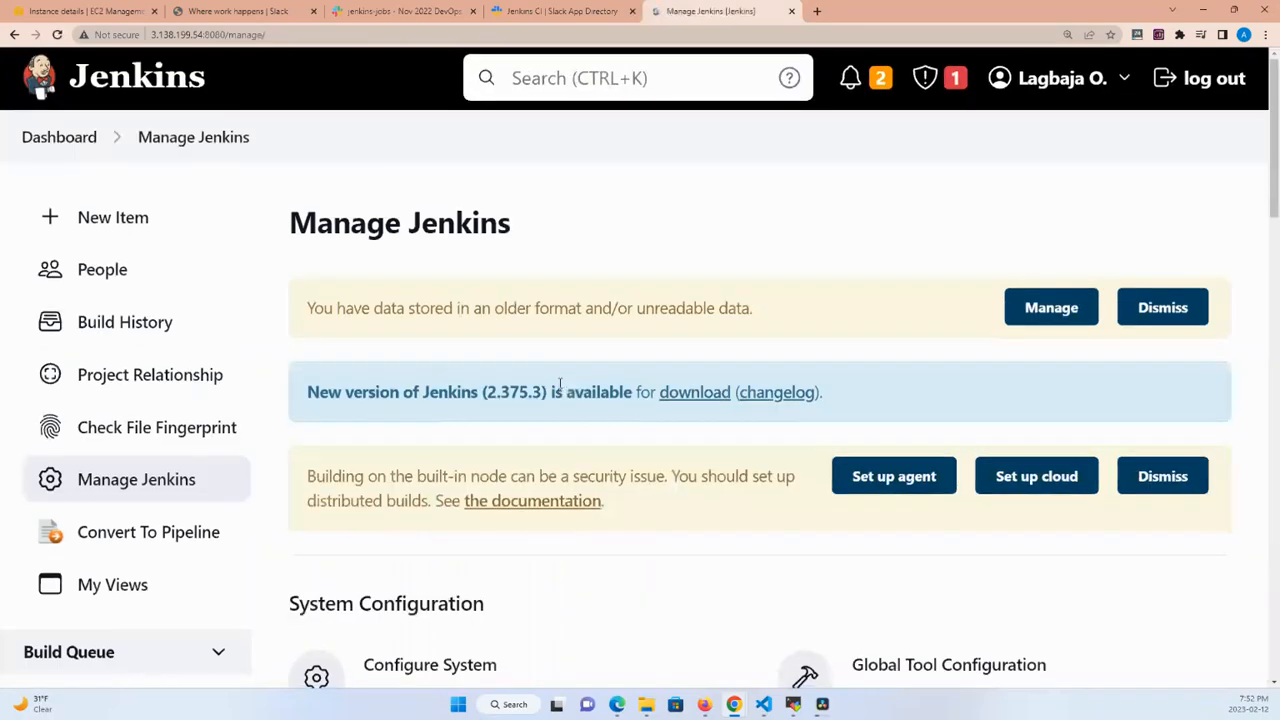
pyautogui.scroll(-1, 560, 388)
pyautogui.scroll(-2, 560, 390)
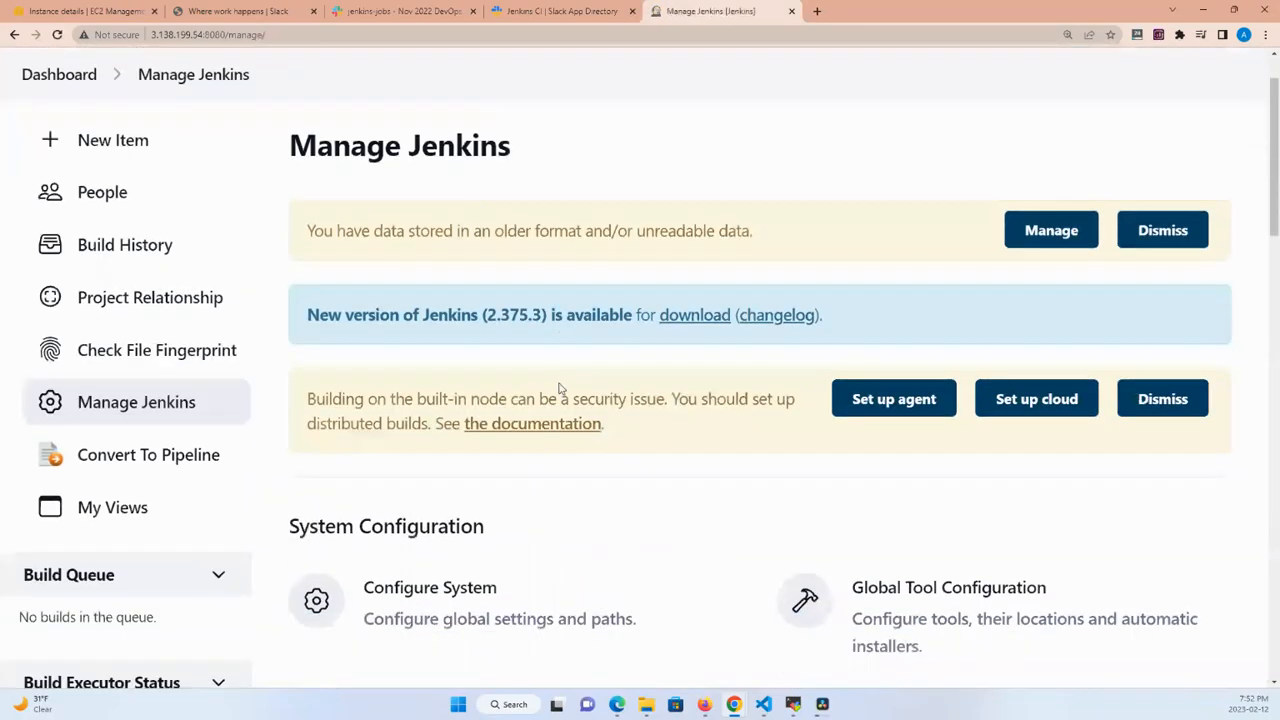
pyautogui.click(449, 456)
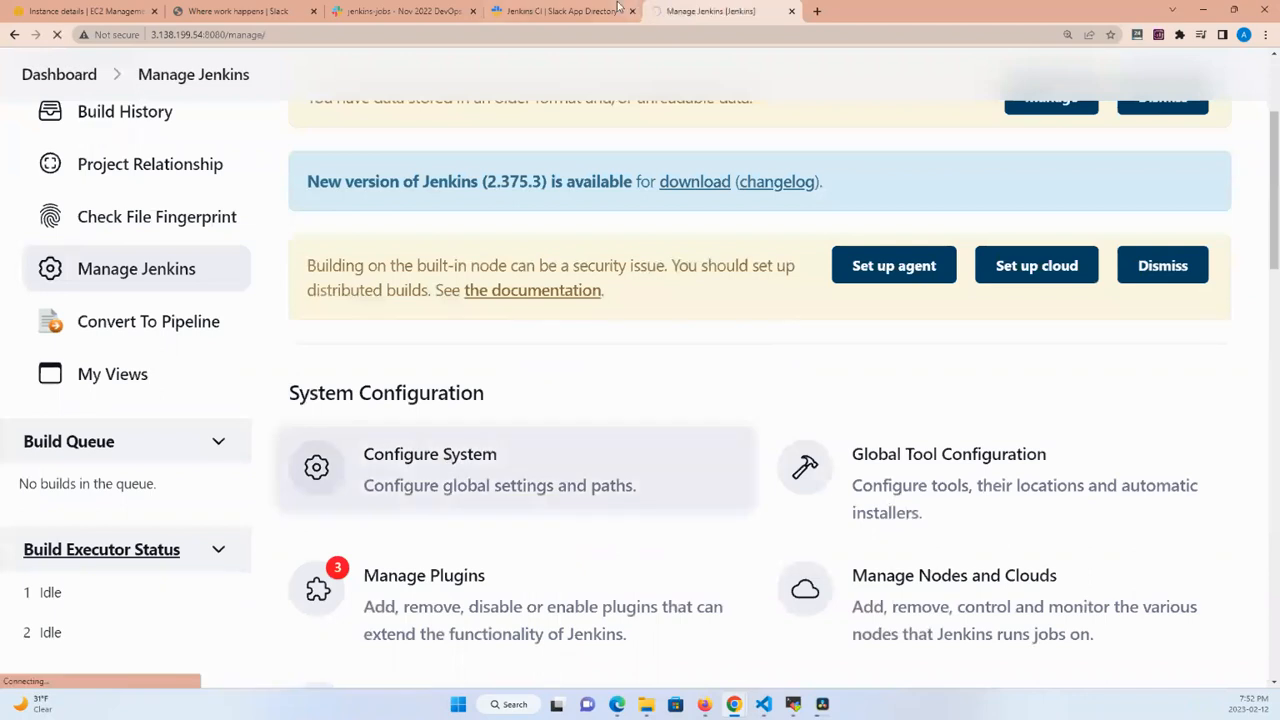
# Check Step 3 of the Jenkins CI instructions for the settings section to configure, and return to Jenkins' Configure System page
pyautogui.click(542, 10)
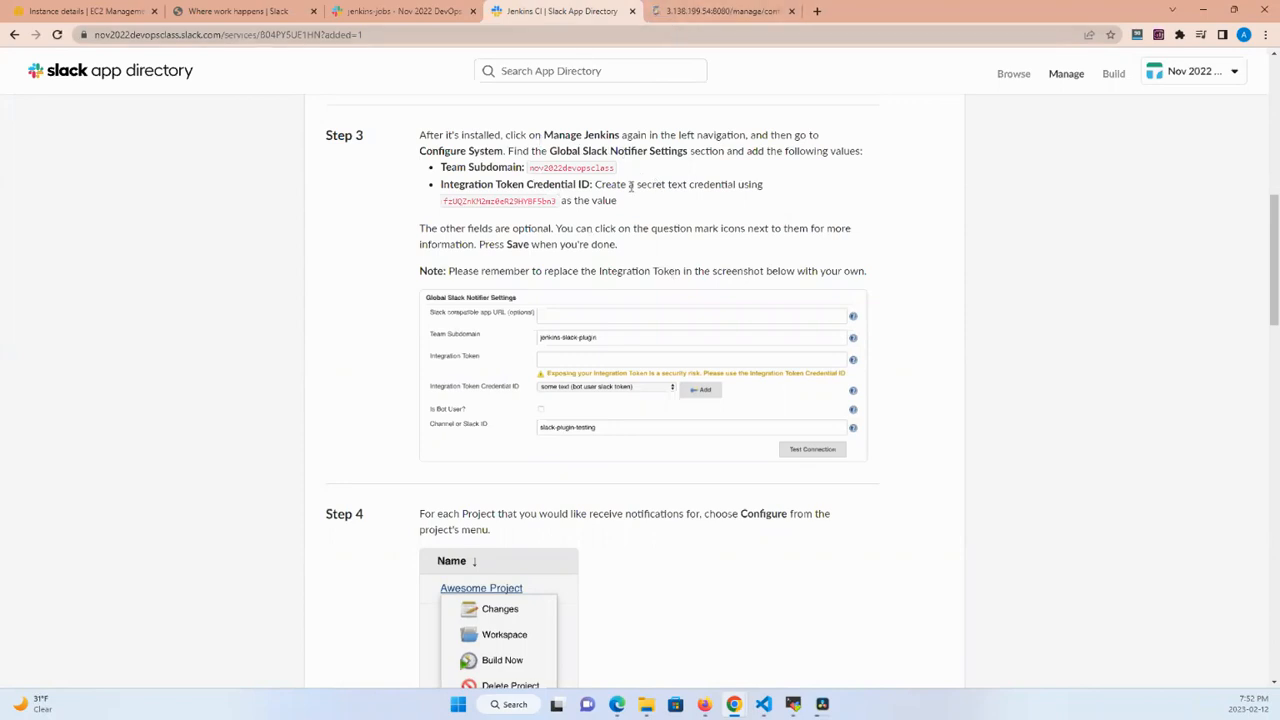
pyautogui.moveTo(549, 151); pyautogui.dragTo(686, 150)
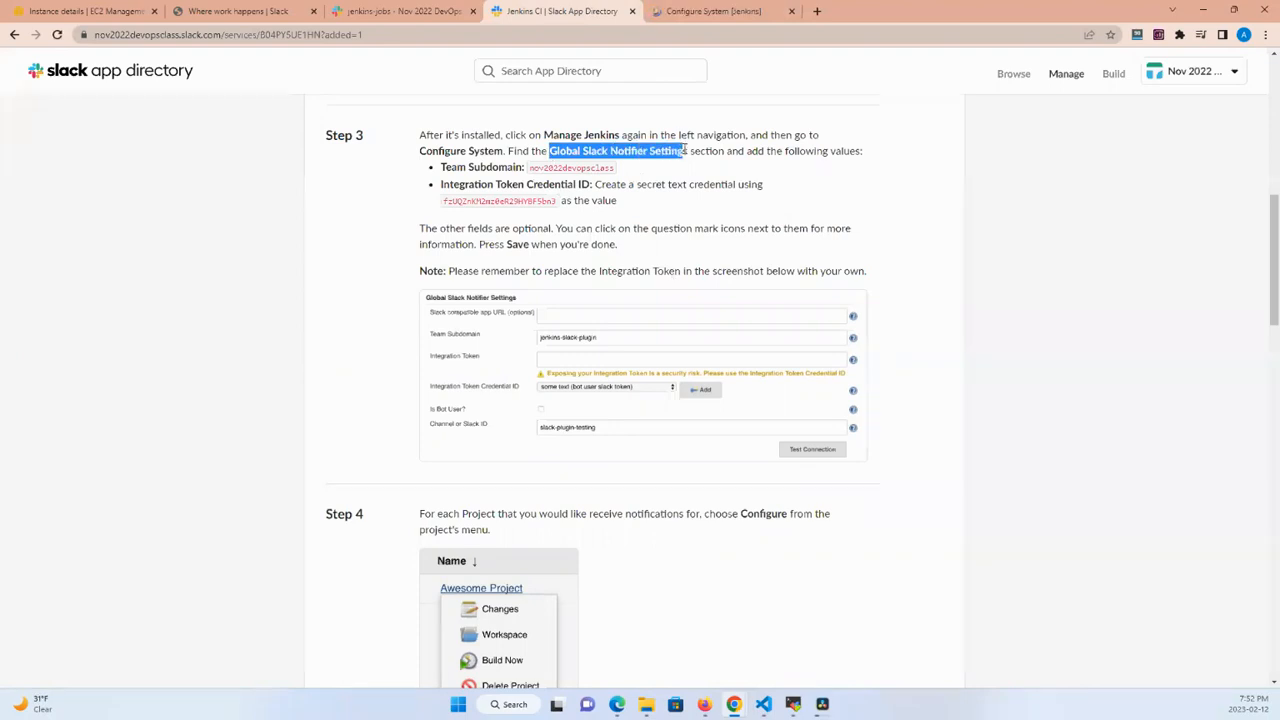
pyautogui.click(680, 20)
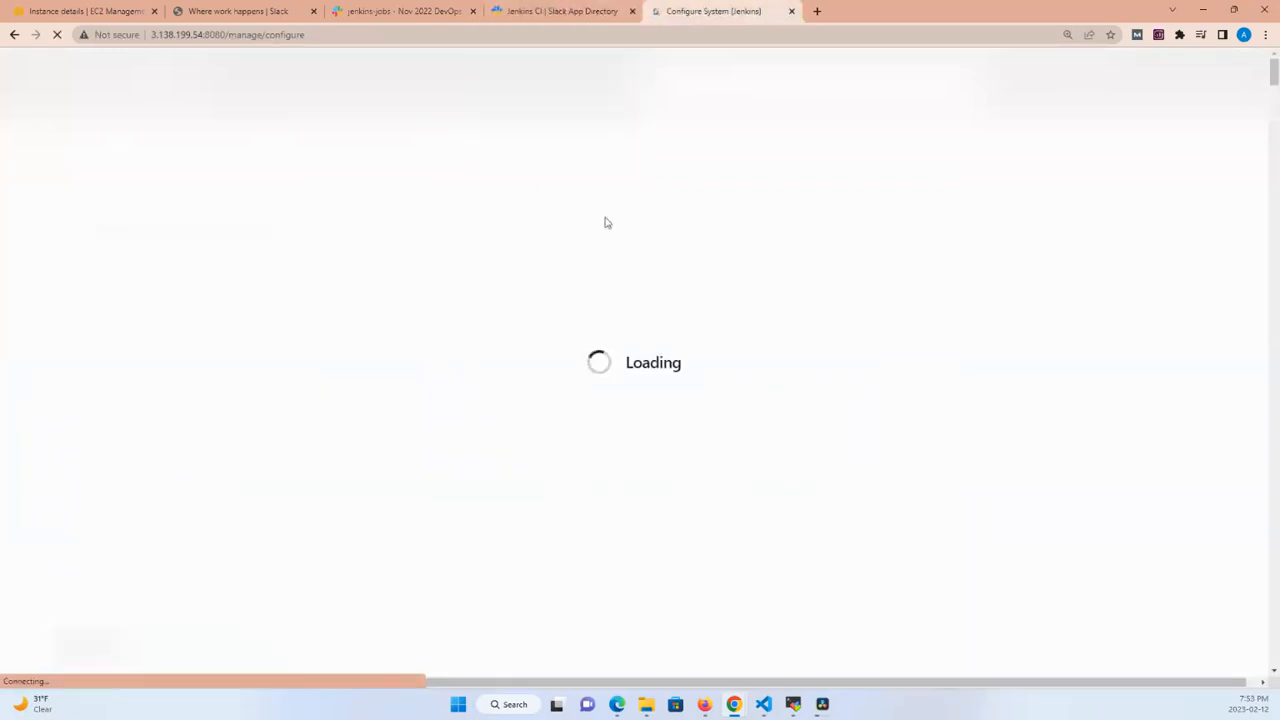
pyautogui.click(573, 11)
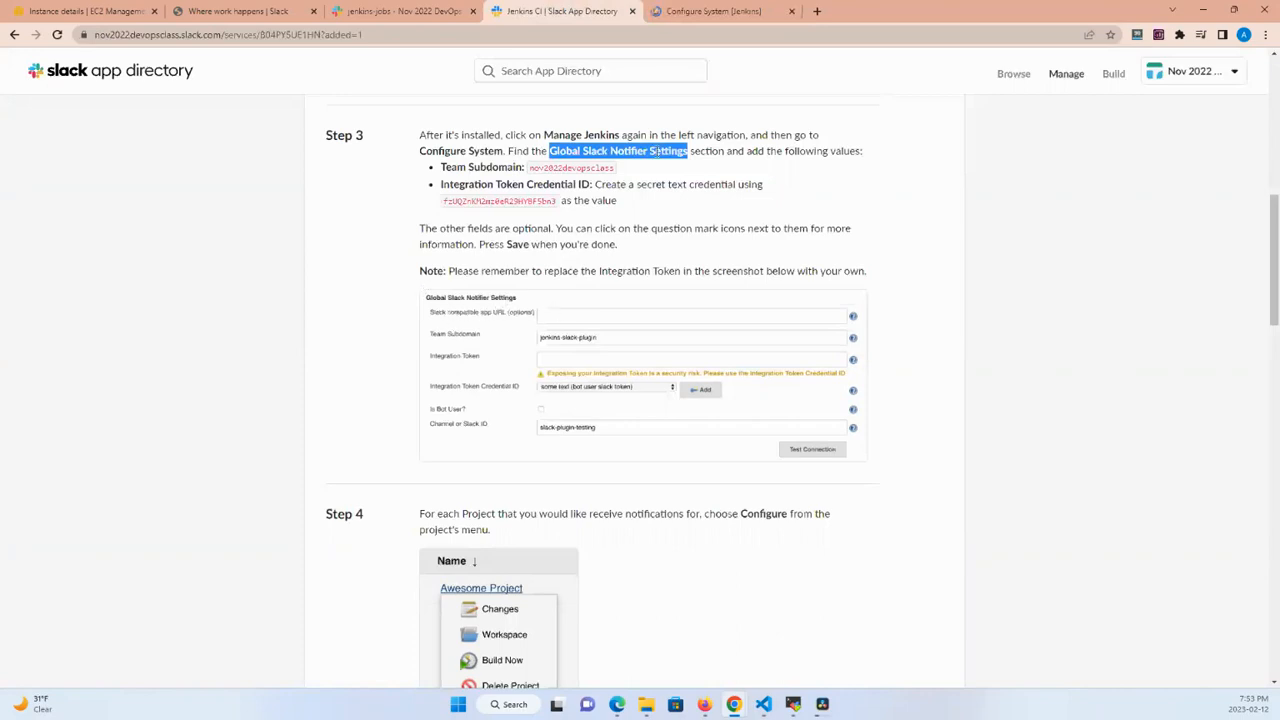
pyautogui.click(720, 12)
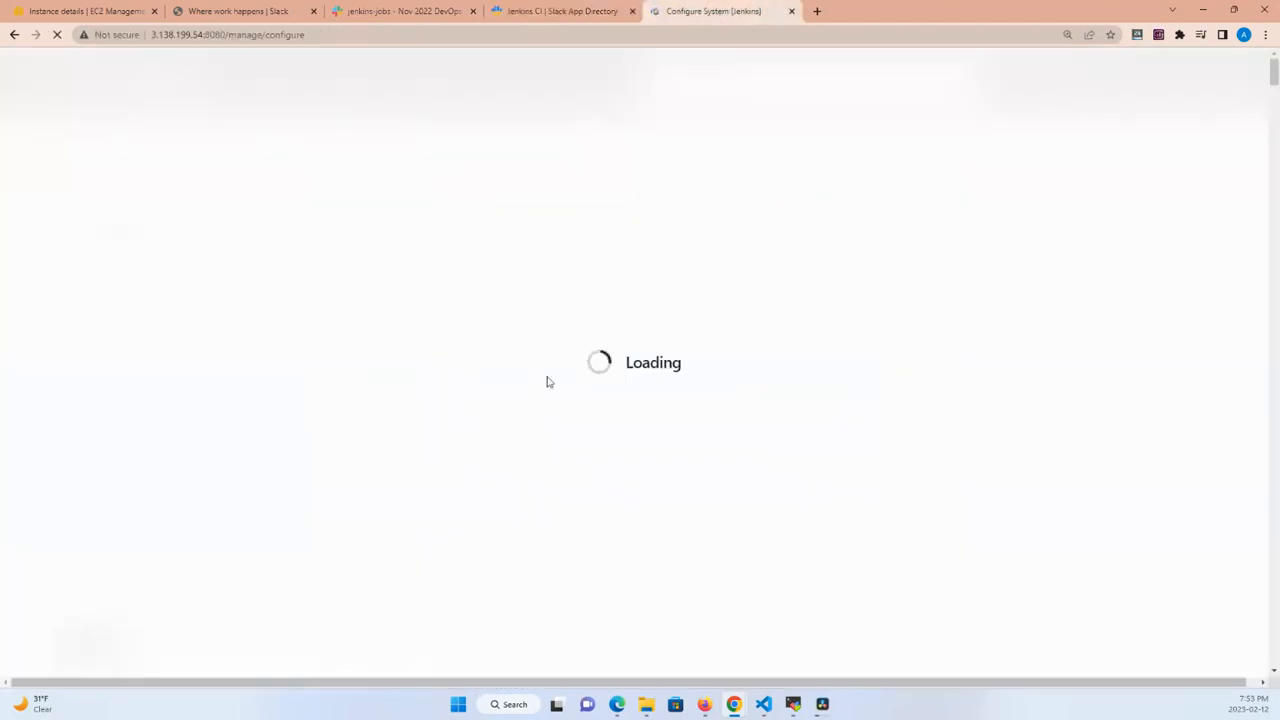
pyautogui.click(580, 14)
pyautogui.click(720, 14)
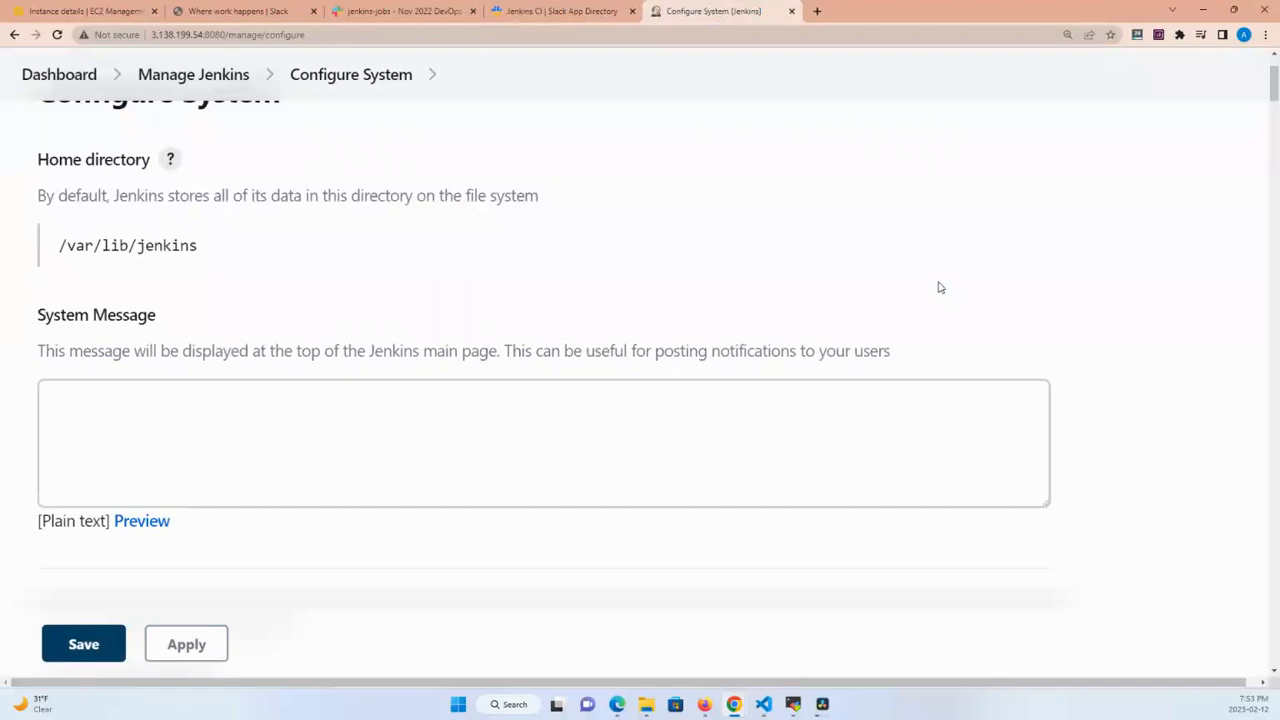
# Look through the Configure System page for the Slack section with its Workspace, Credential and Default channel settings
pyautogui.scroll(2, 938, 287)
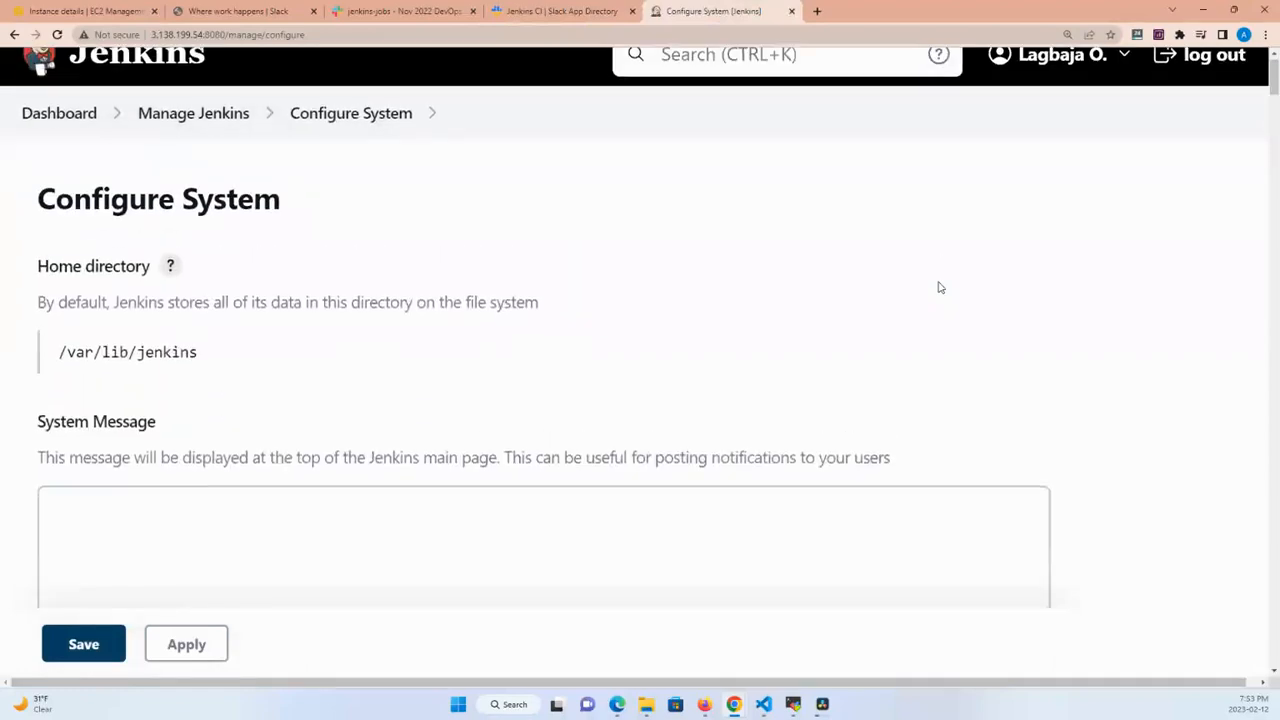
pyautogui.scroll(-4, 938, 287)
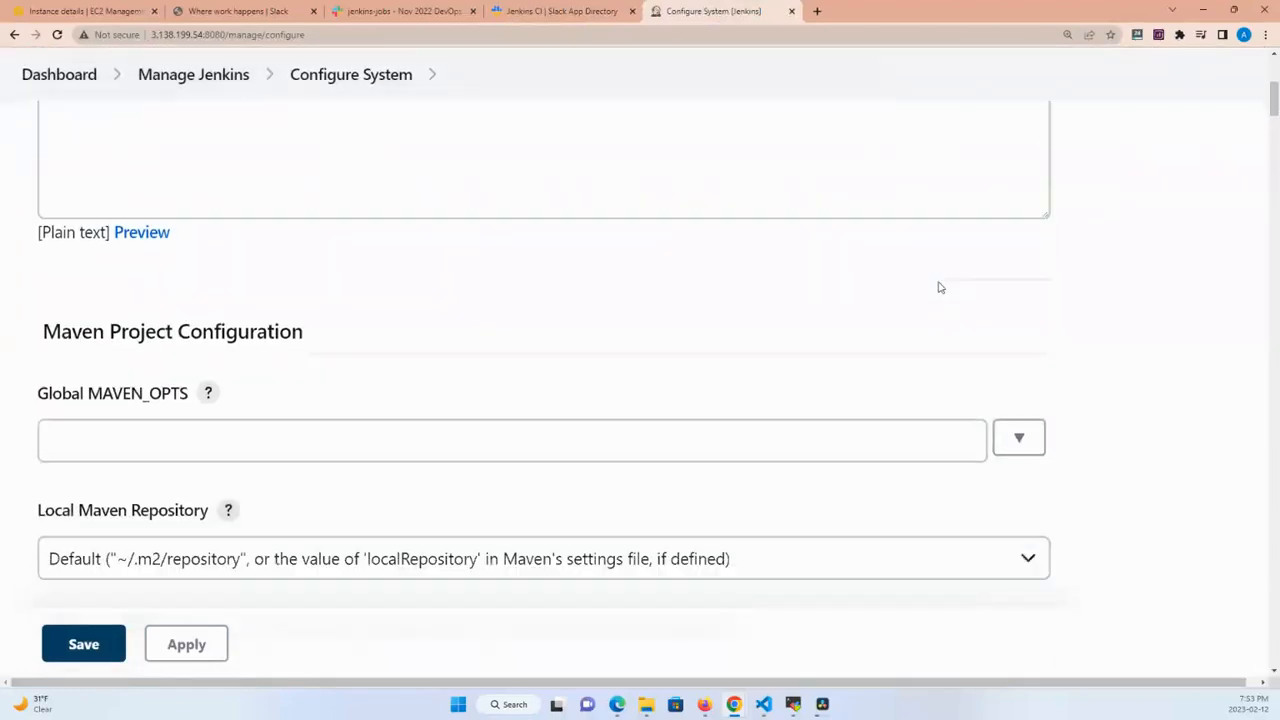
pyautogui.scroll(-5, 938, 287)
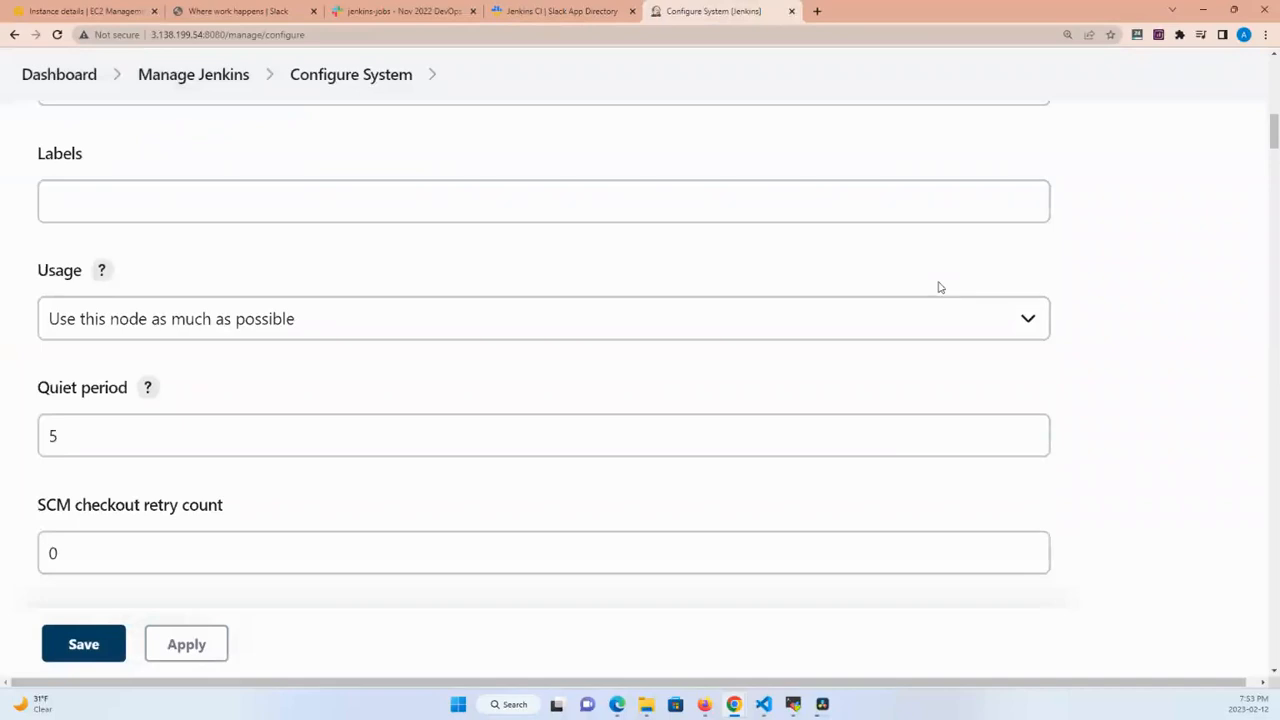
pyautogui.scroll(-10, 938, 287)
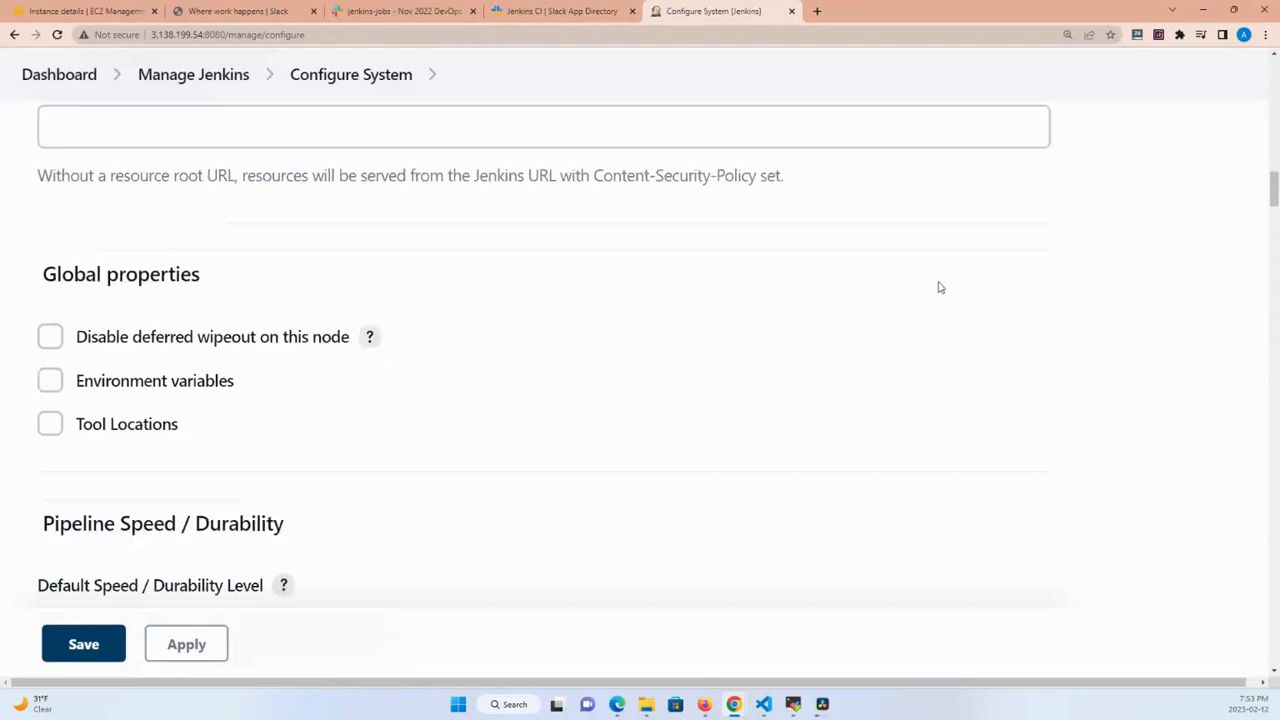
pyautogui.scroll(-4, 938, 287)
pyautogui.scroll(-5, 938, 287)
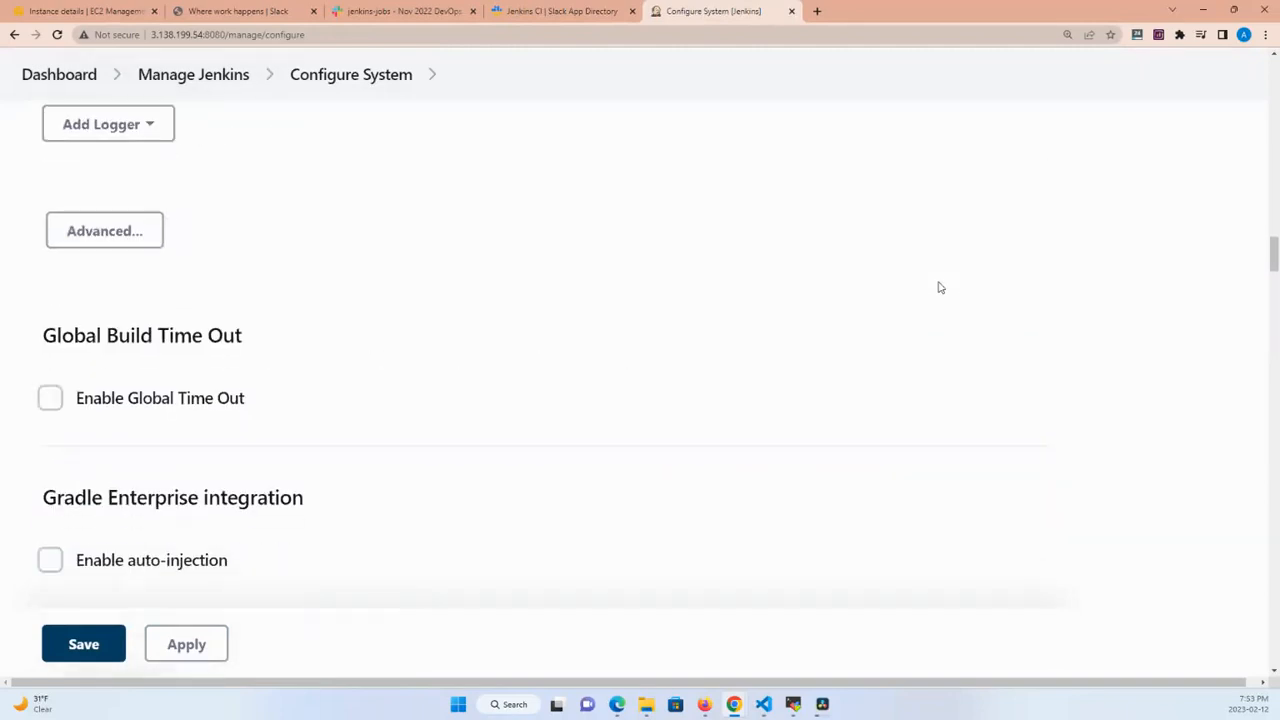
pyautogui.scroll(-8, 938, 287)
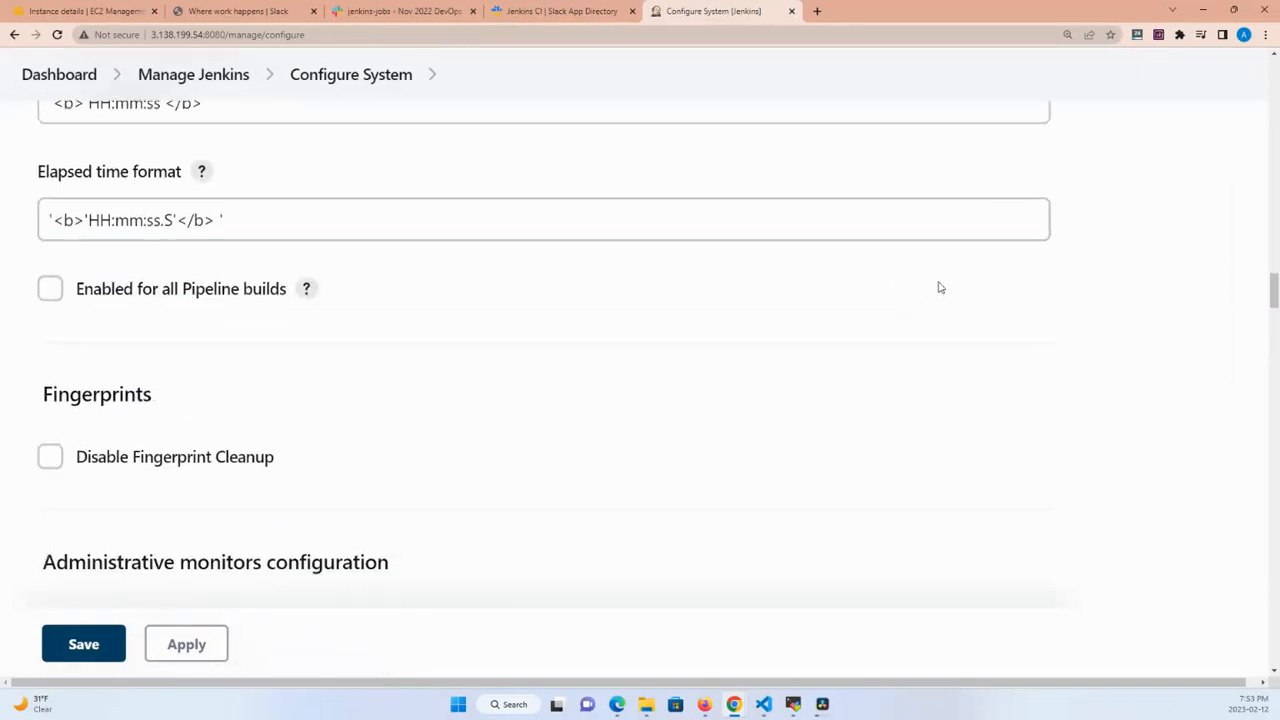
pyautogui.scroll(-5, 938, 287)
pyautogui.scroll(-4, 938, 287)
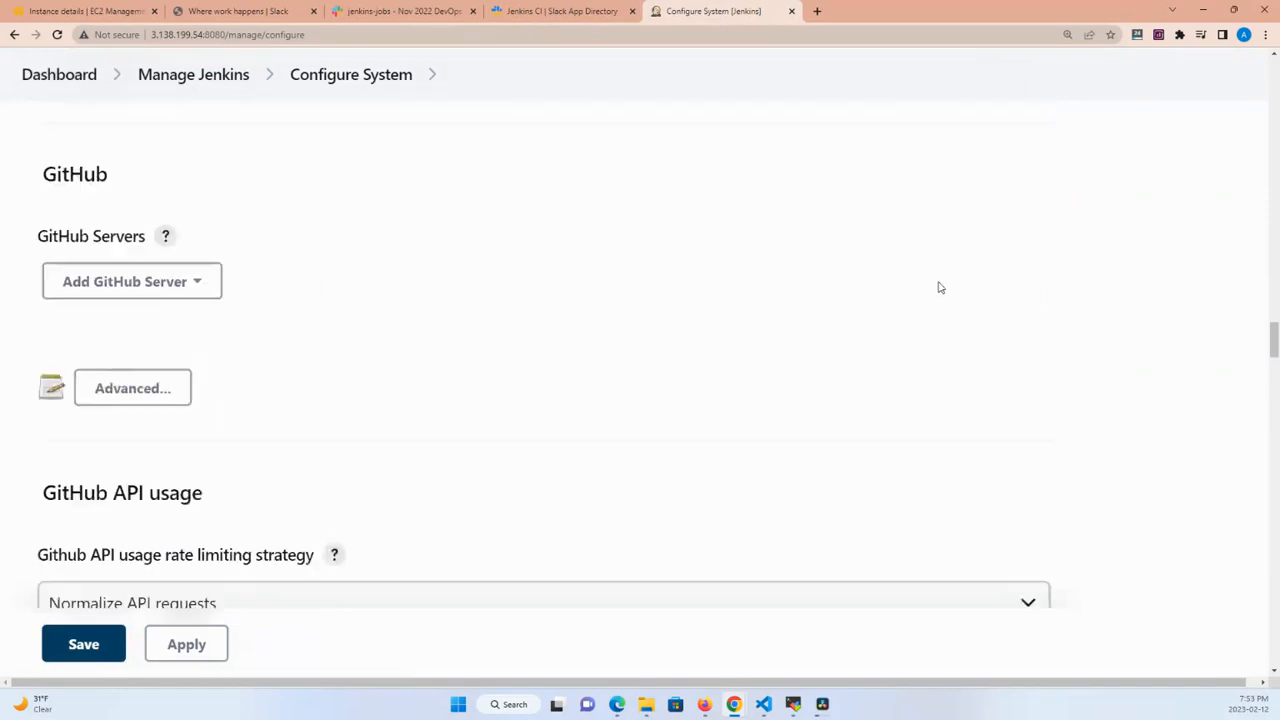
pyautogui.scroll(-8, 938, 287)
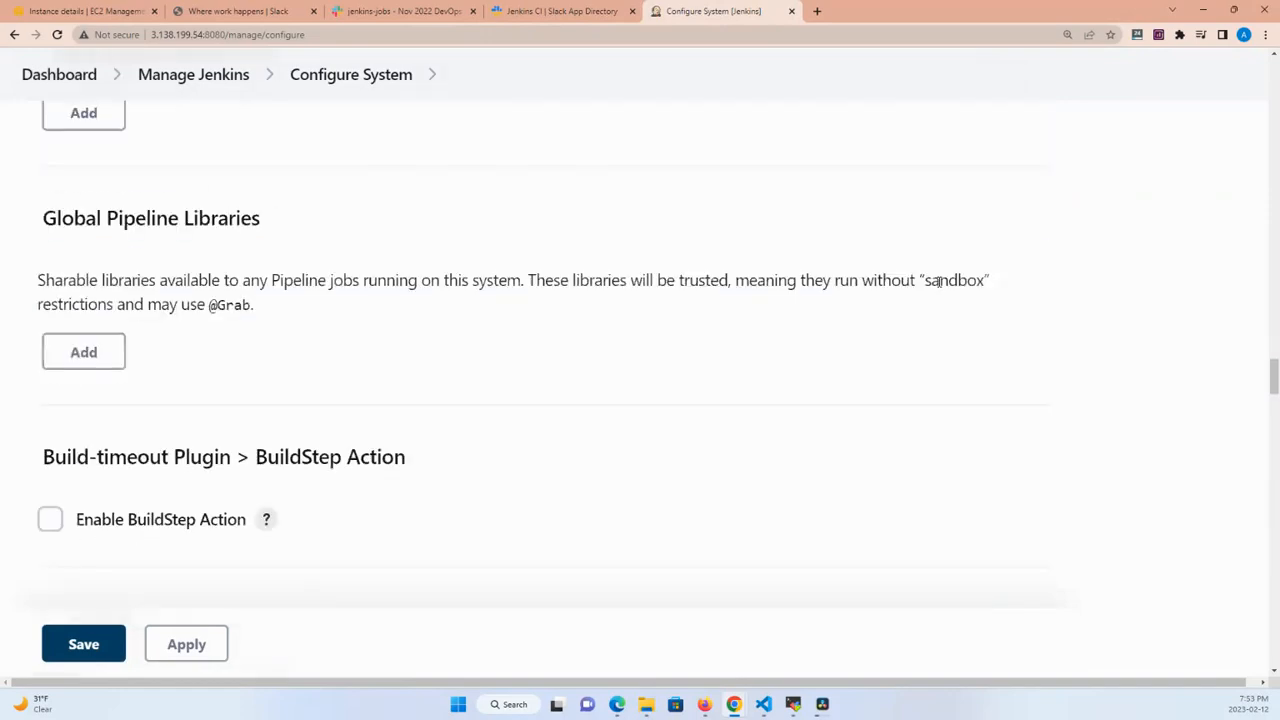
pyautogui.scroll(-8, 938, 287)
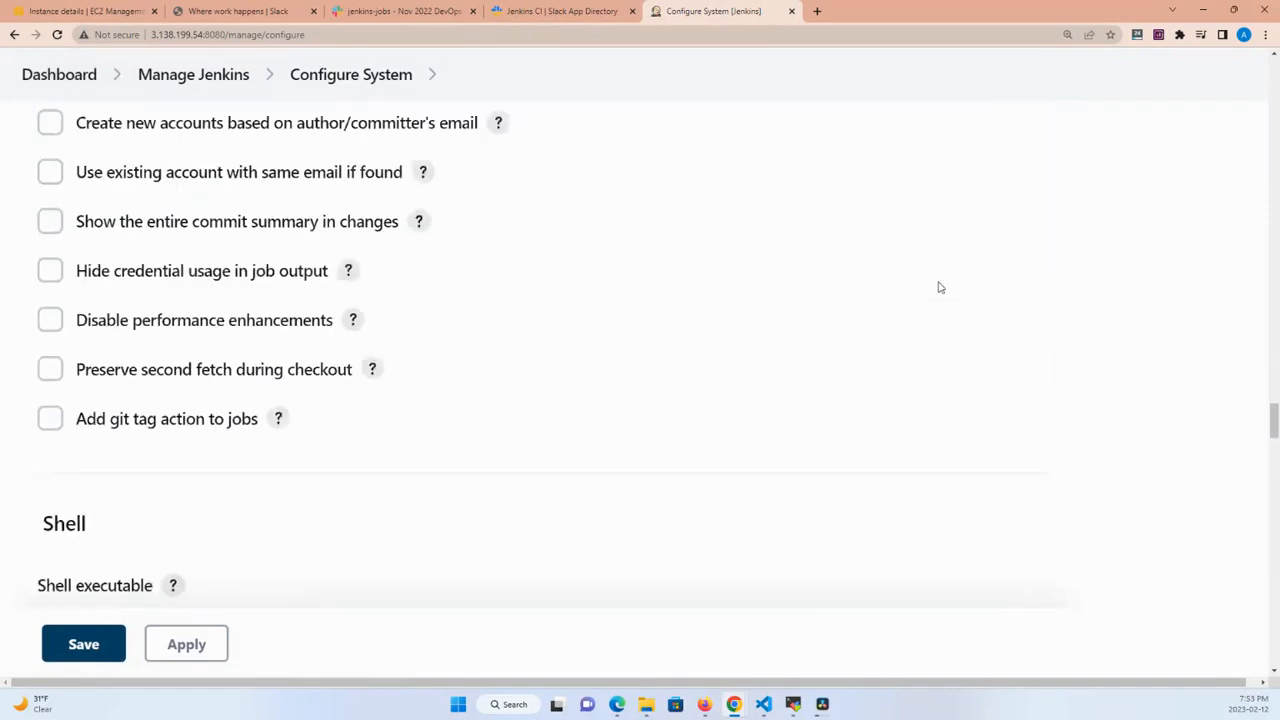
pyautogui.scroll(3, 939, 282)
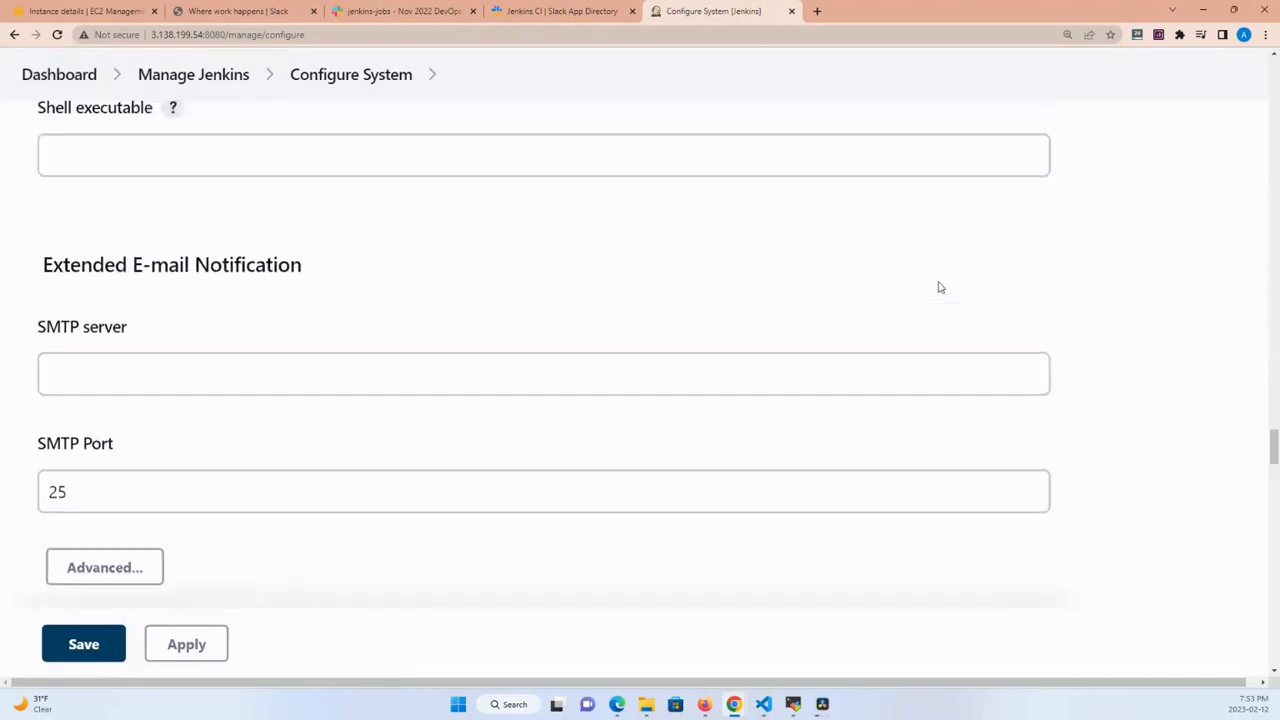
pyautogui.scroll(-8, 938, 287)
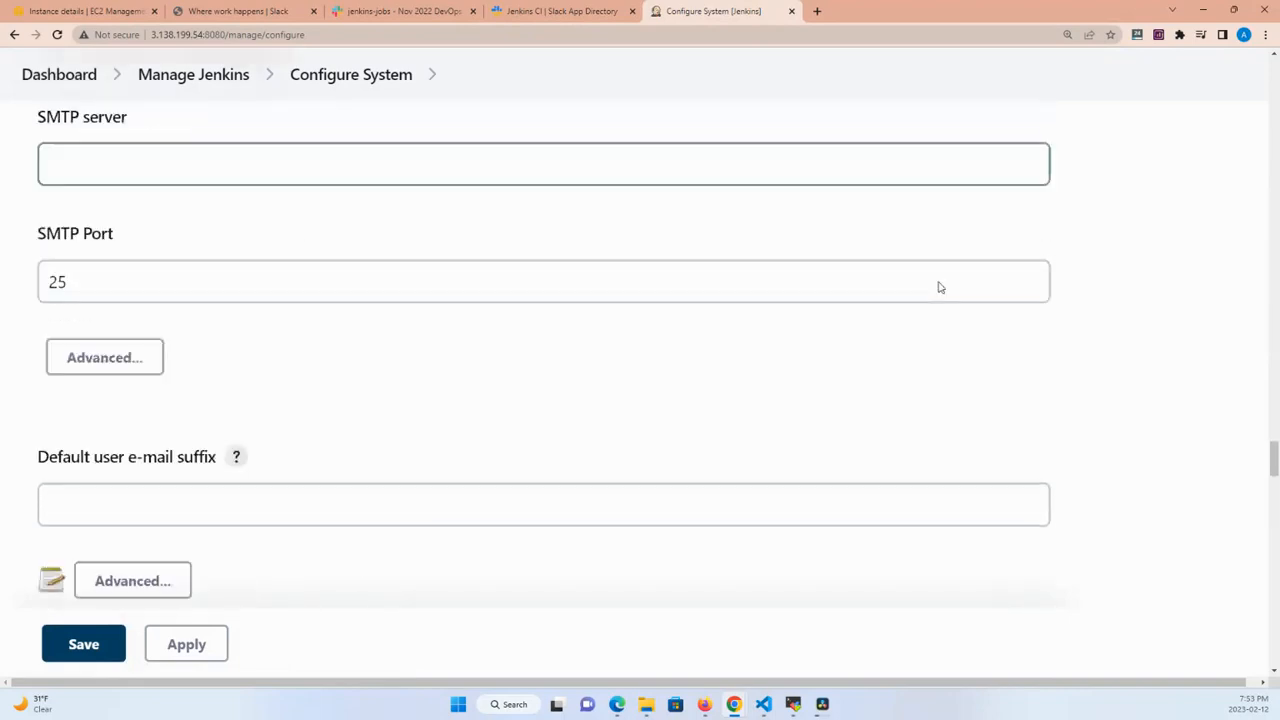
pyautogui.scroll(-3, 938, 287)
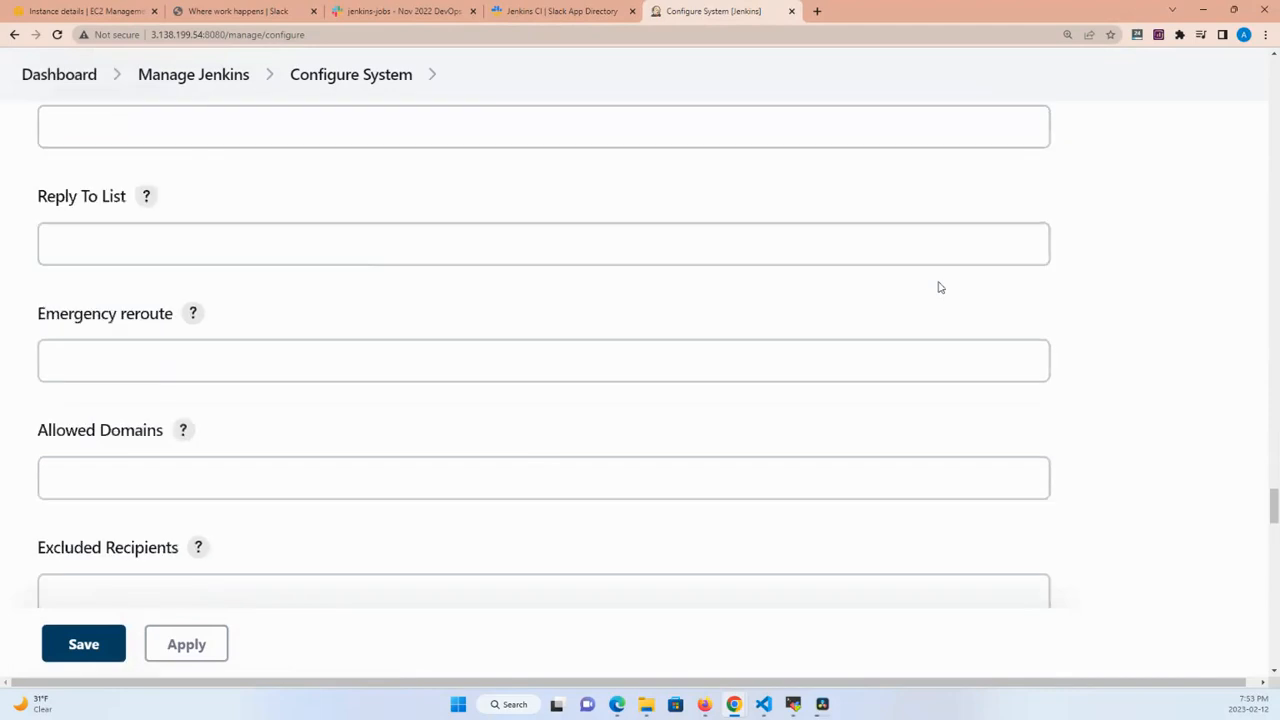
pyautogui.scroll(-15, 938, 287)
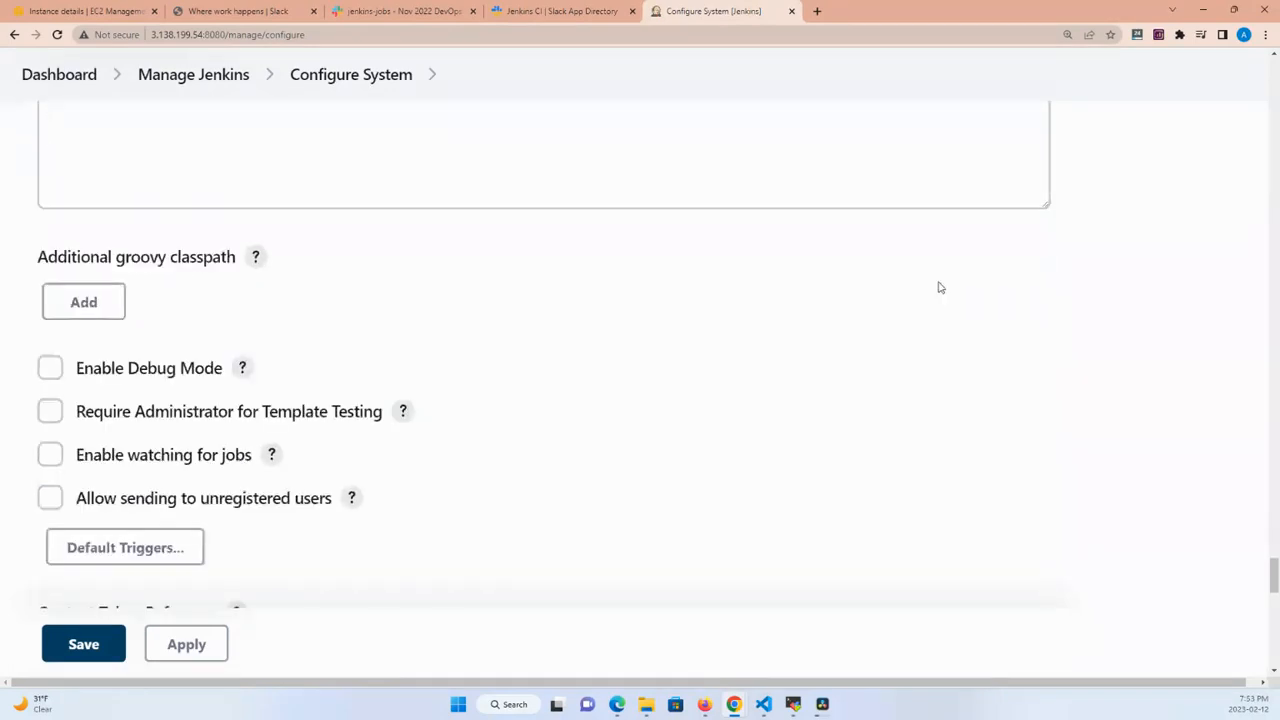
pyautogui.scroll(-10, 938, 287)
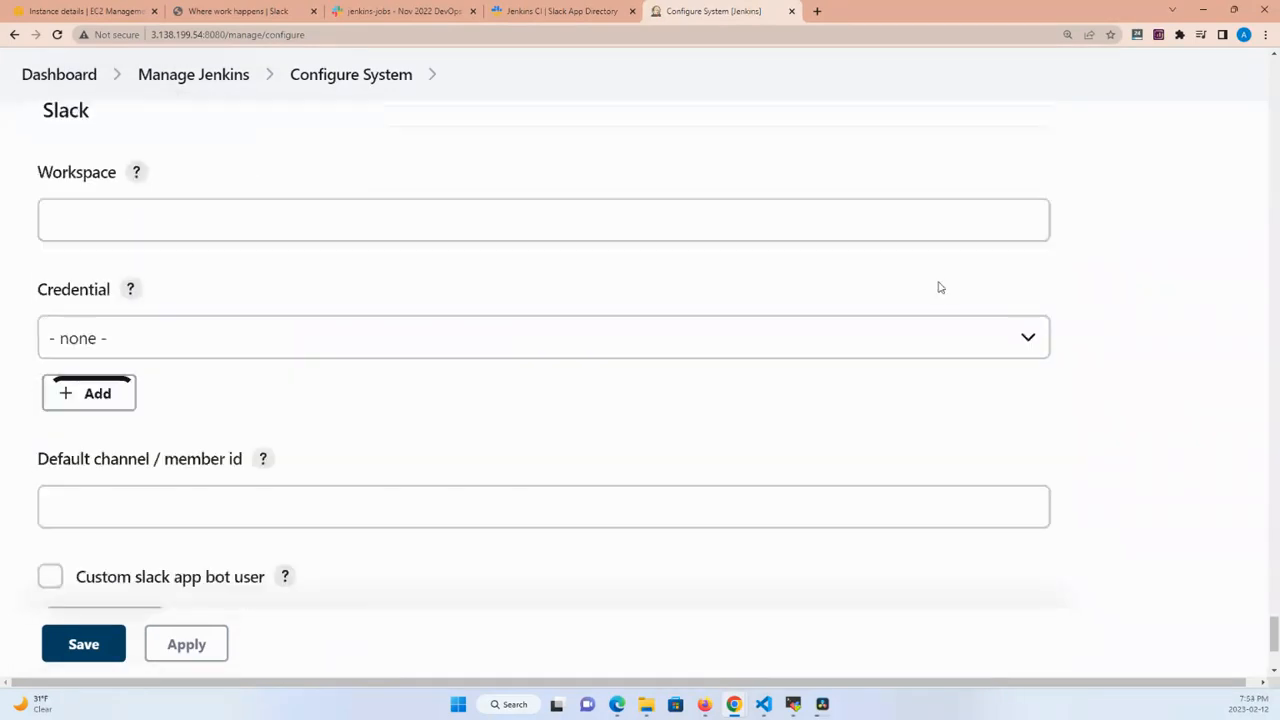
pyautogui.scroll(1, 938, 287)
pyautogui.scroll(-1, 938, 283)
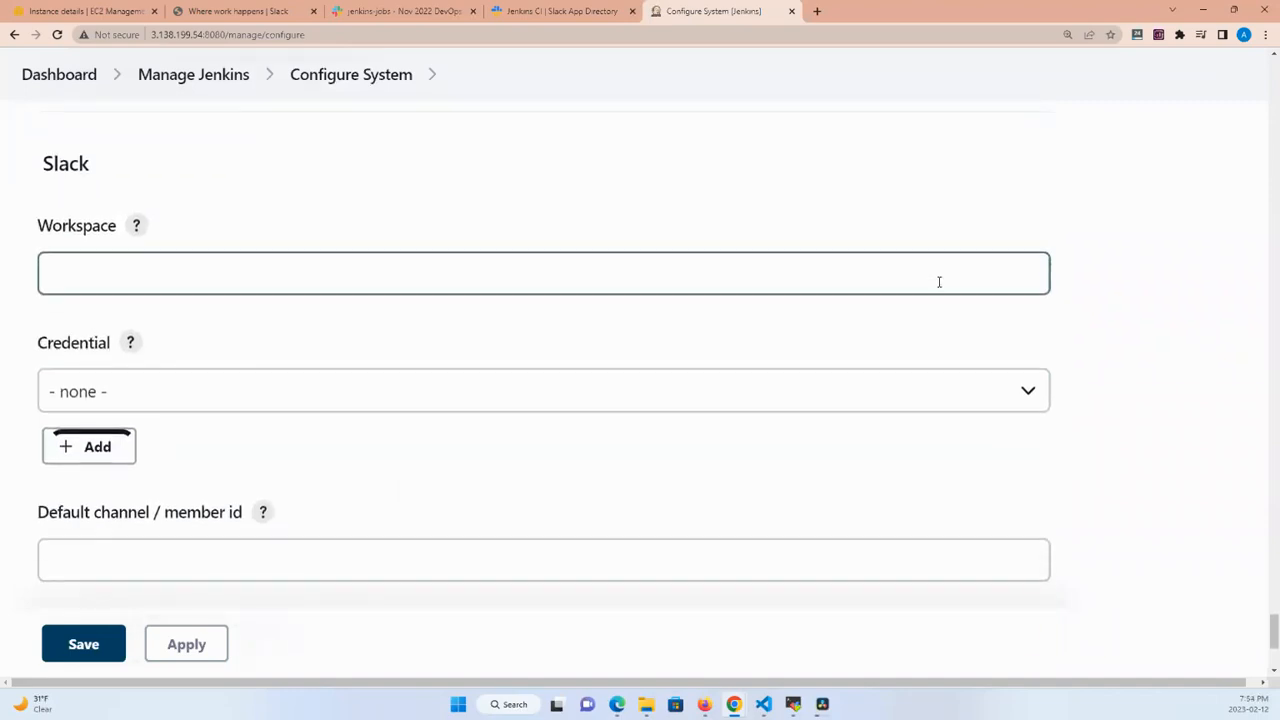
pyautogui.scroll(-1, 938, 282)
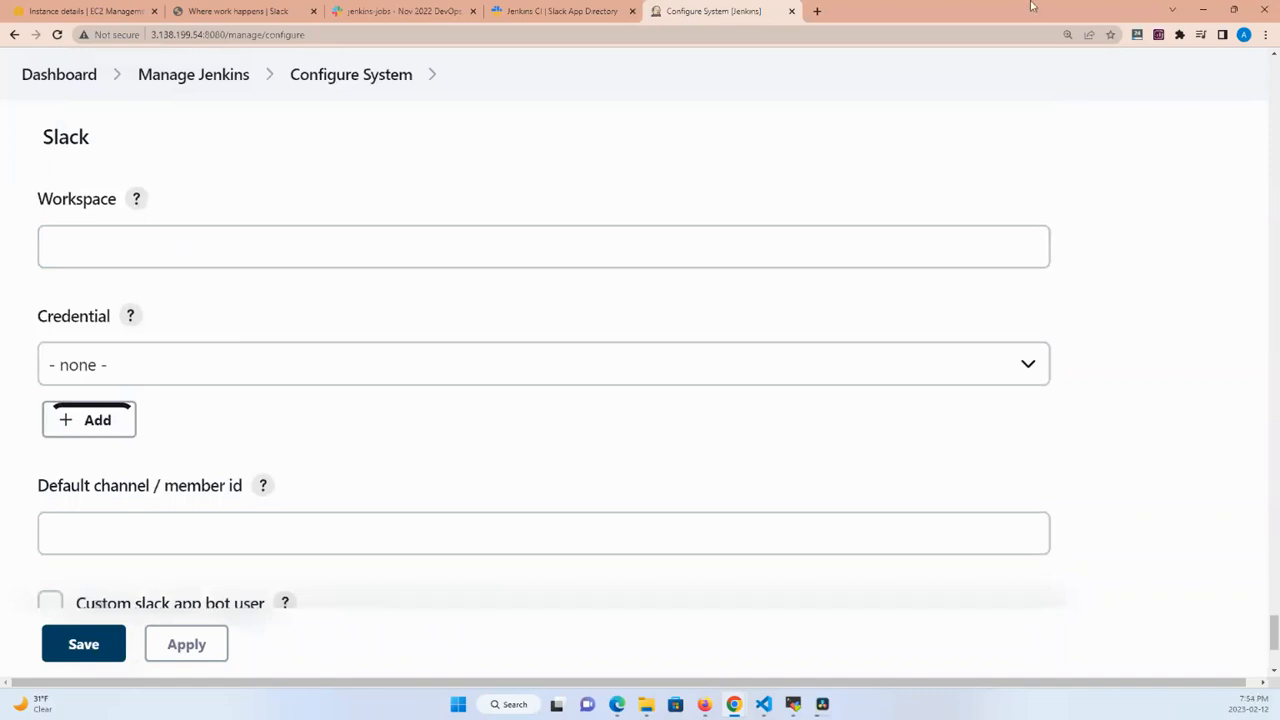
# Copy the team subdomain nov2022devopsclass from Step 3 of Slack's Jenkins CI instructions and enter it as the Slack Workspace in Jenkins
pyautogui.click(555, 12)
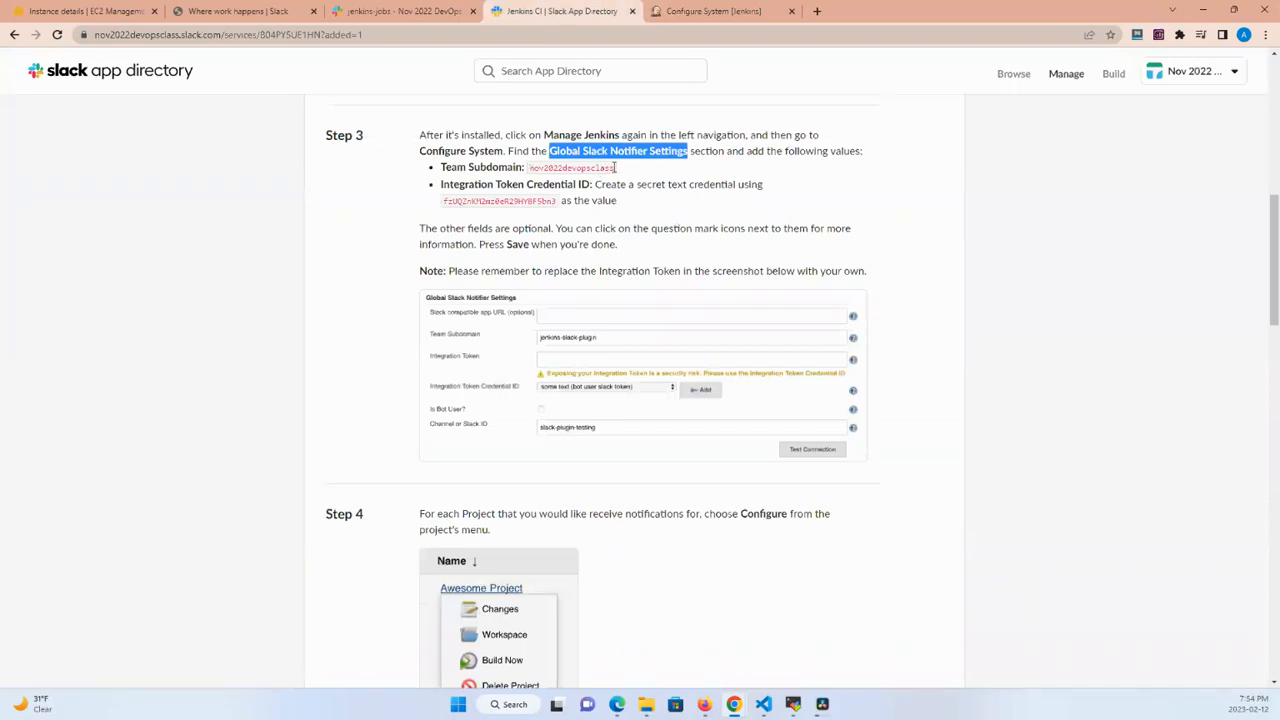
pyautogui.moveTo(615, 167); pyautogui.dragTo(530, 170)
pyautogui.hotkey('ctrl', 'c')
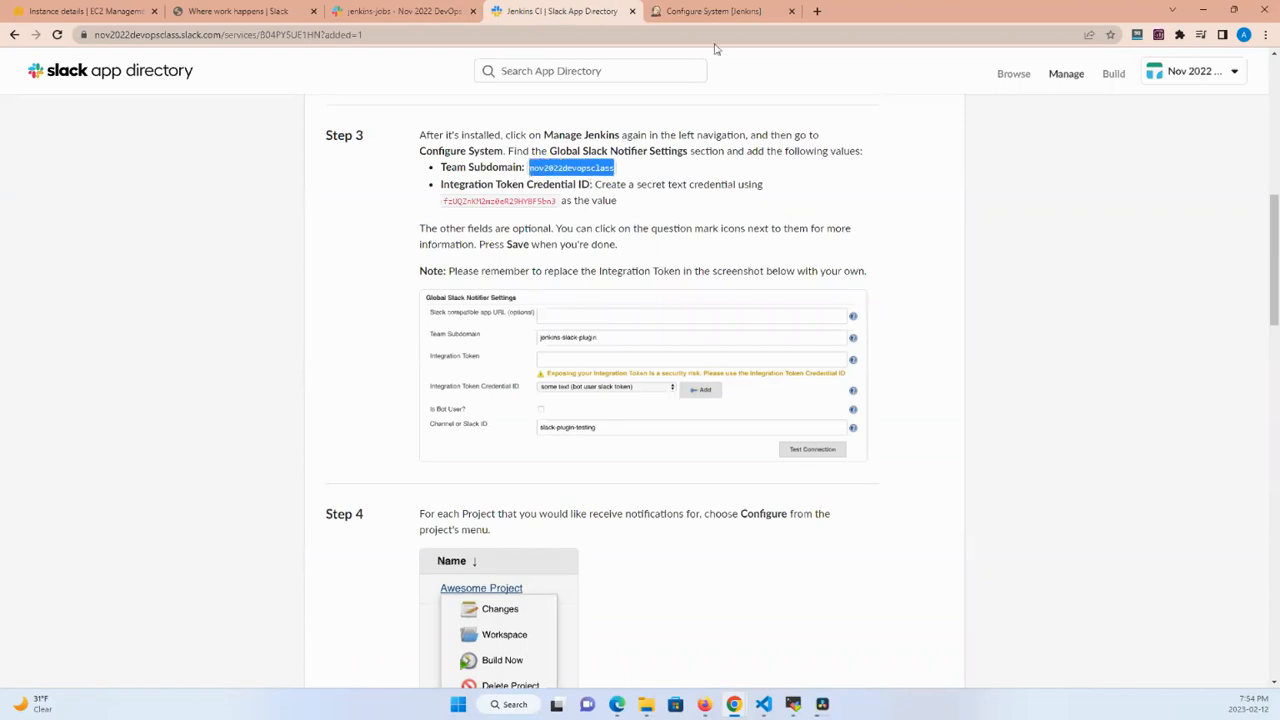
pyautogui.click(697, 12)
pyautogui.click(80, 254)
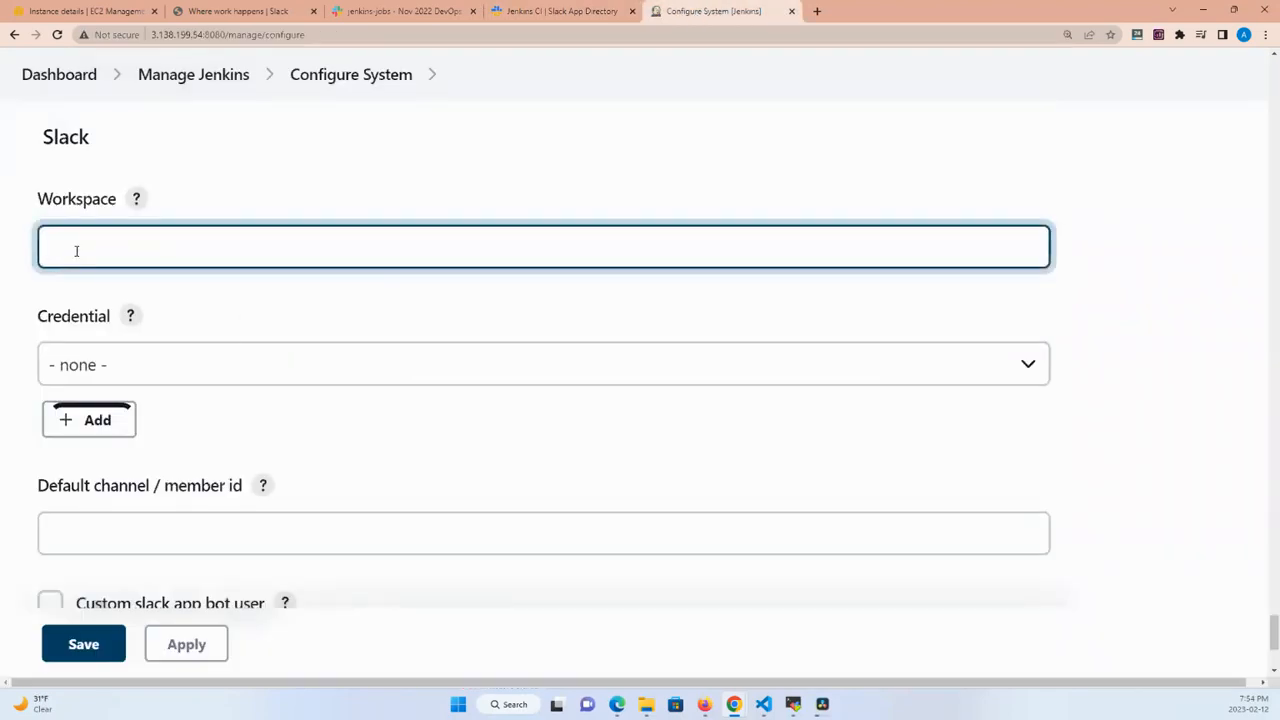
pyautogui.hotkey('ctrl', 'v')
# Read the Workspace help text, compare it with the URL of the launched Nov 2022 DevOps Class workspace, and return to Jenkins
pyautogui.click(137, 199)
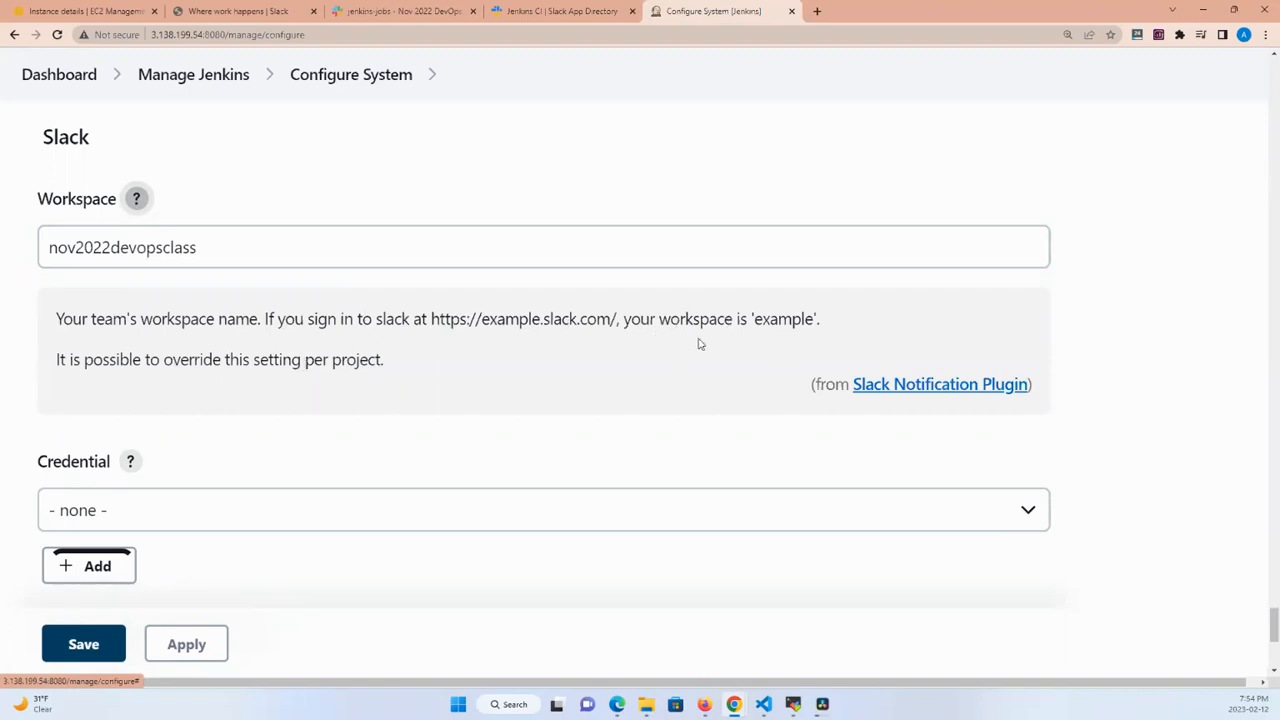
pyautogui.moveTo(541, 318); pyautogui.dragTo(588, 318)
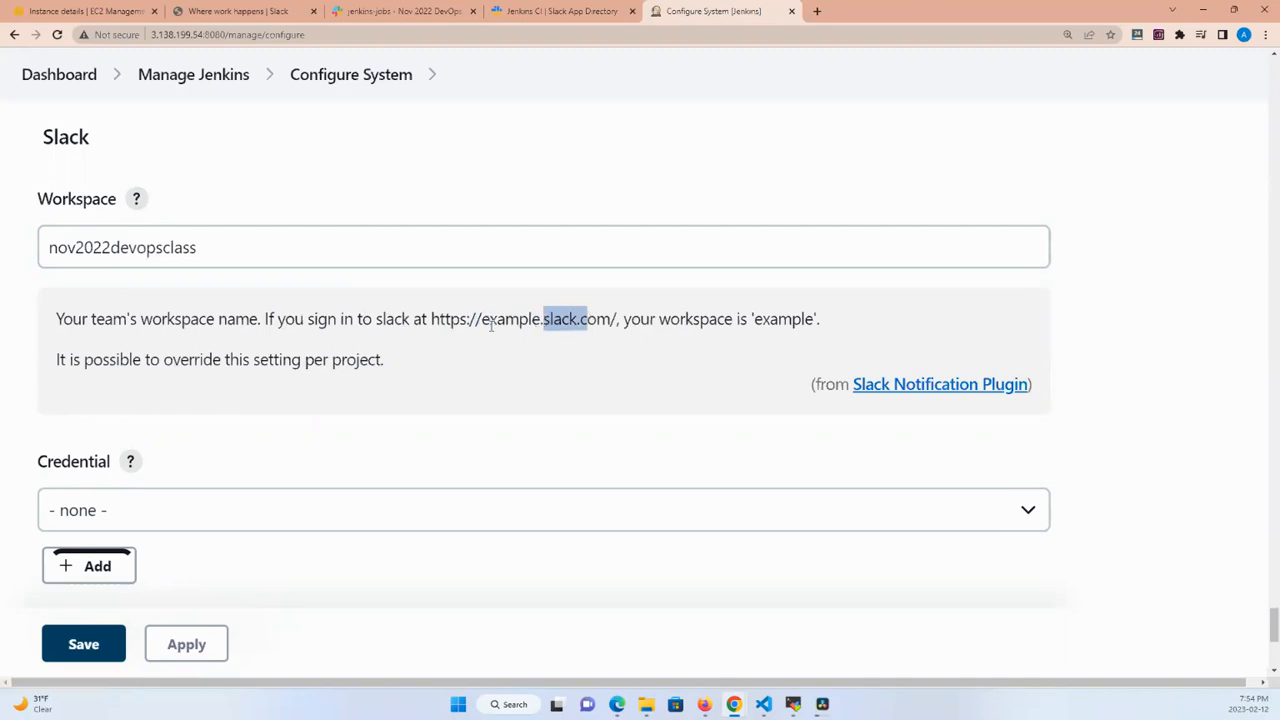
pyautogui.moveTo(482, 318); pyautogui.dragTo(545, 318)
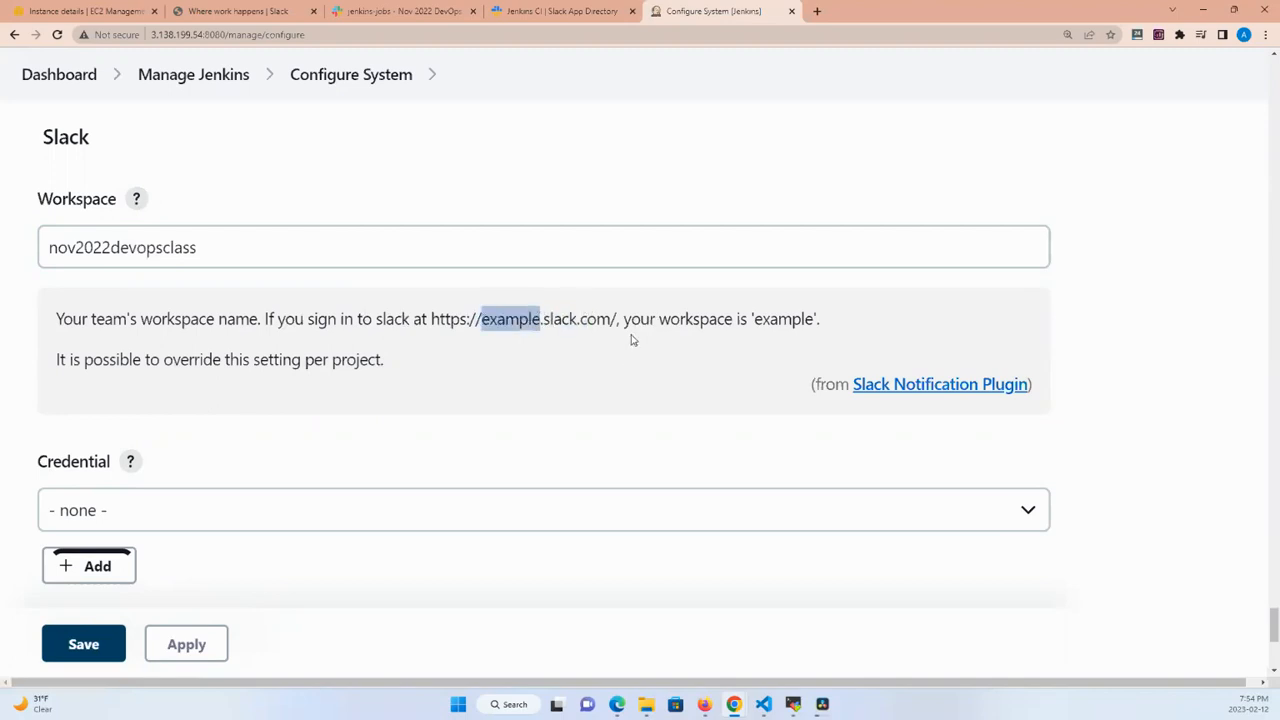
pyautogui.click(354, 13)
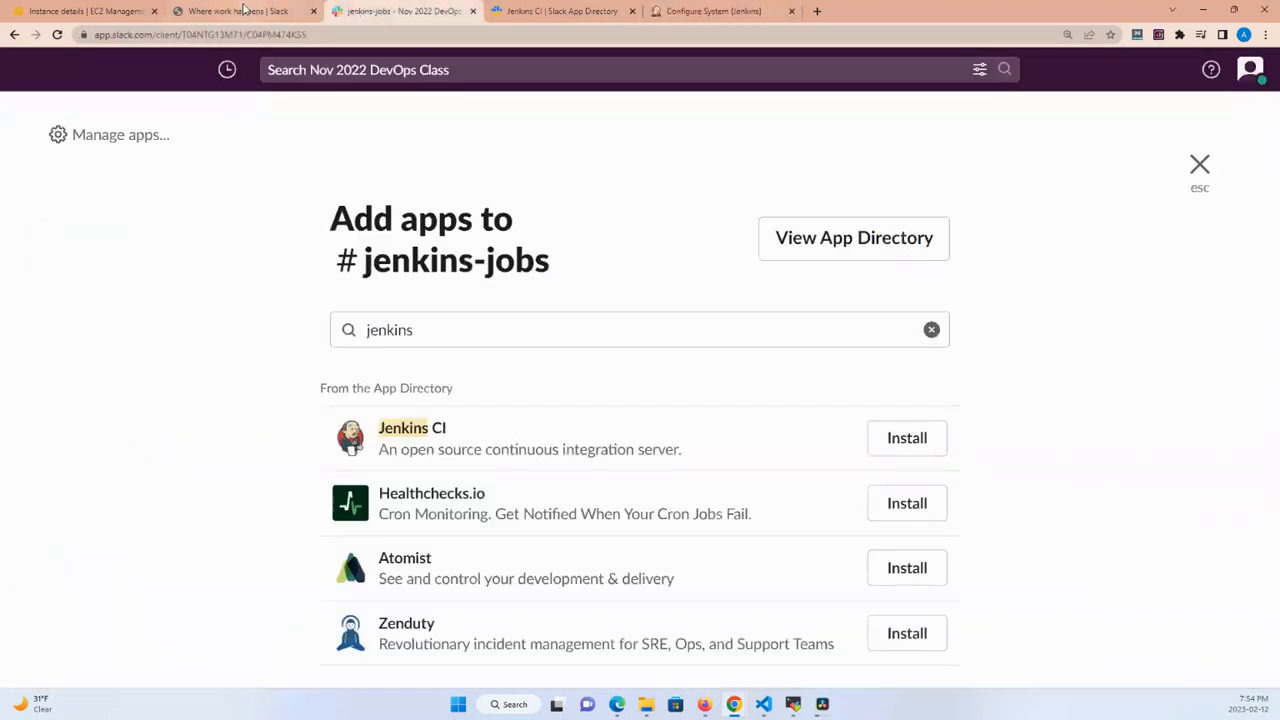
pyautogui.click(243, 9)
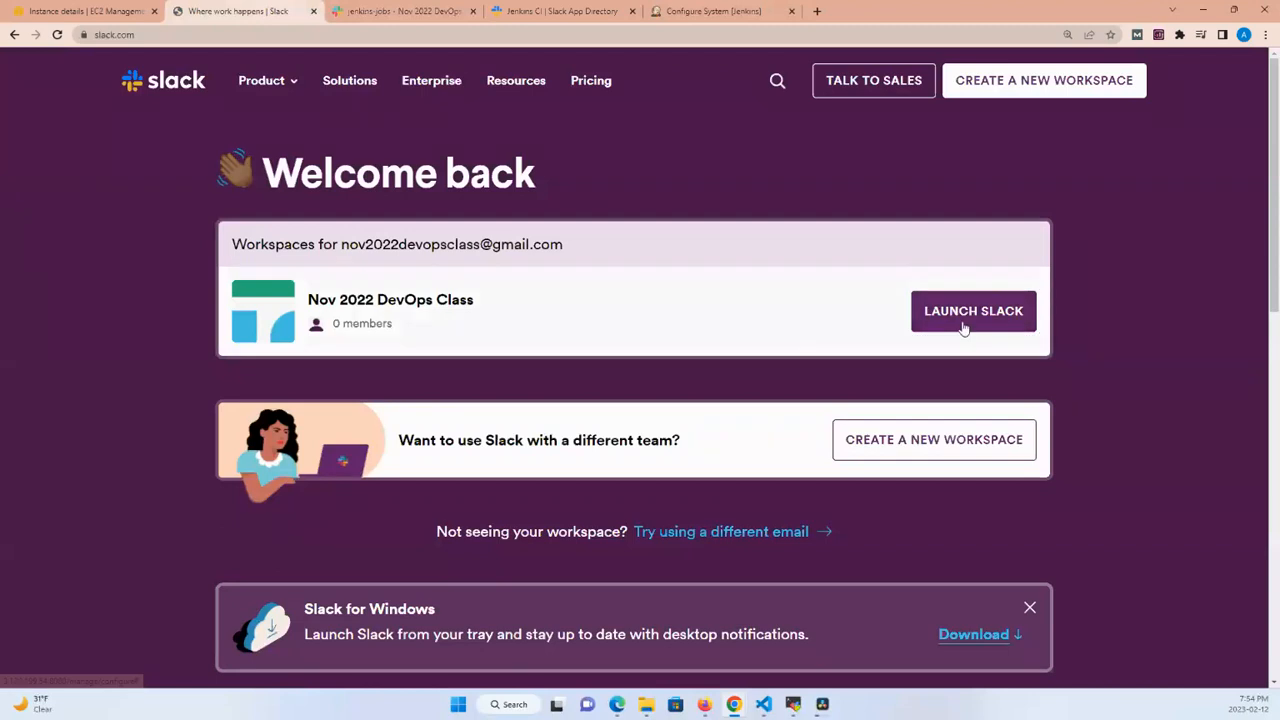
pyautogui.click(967, 325)
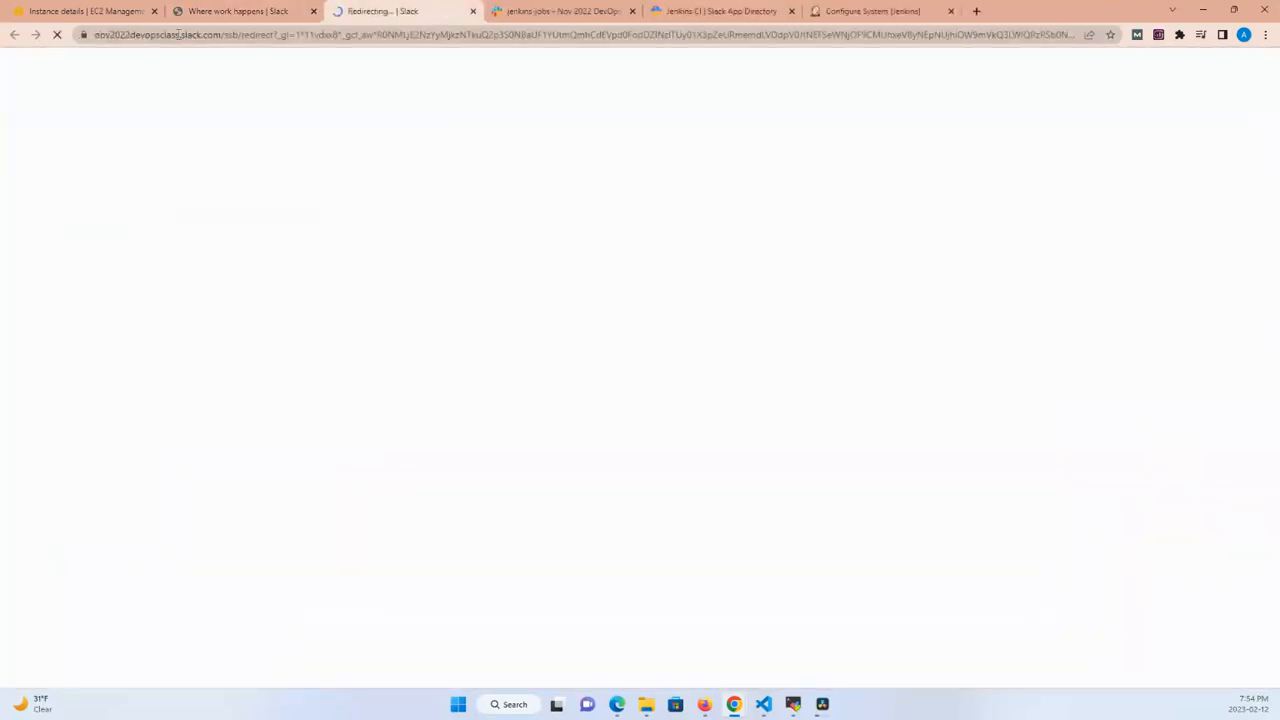
pyautogui.moveTo(178, 34); pyautogui.dragTo(95, 35)
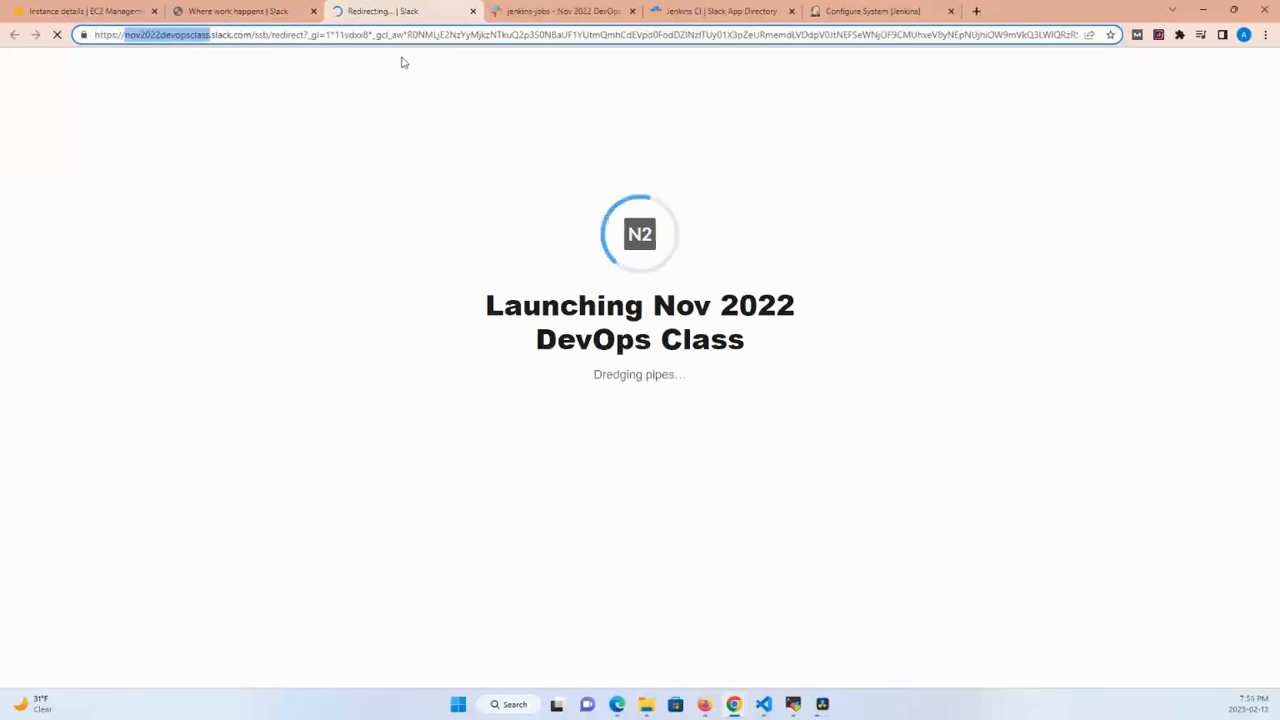
pyautogui.click(886, 14)
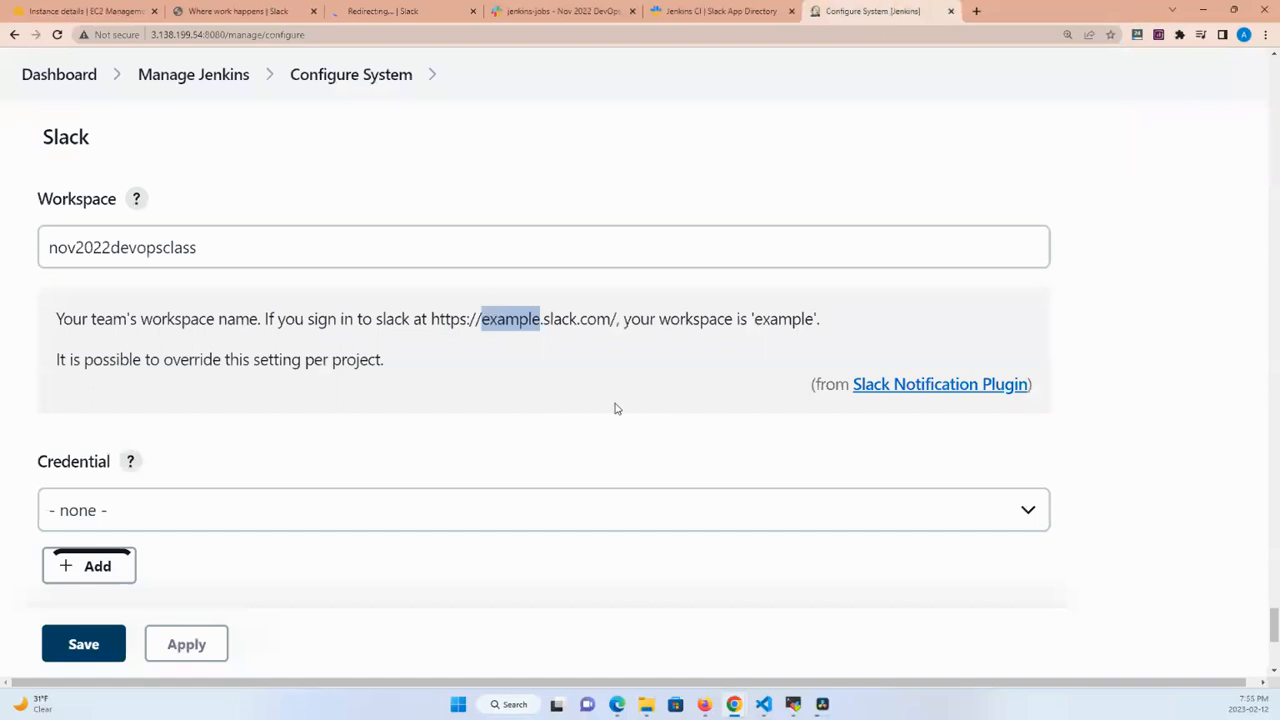
# Read the Integration Token Credential ID instruction in Slack's Step 3, select the integration token, and return to Jenkins' Slack settings
pyautogui.click(675, 14)
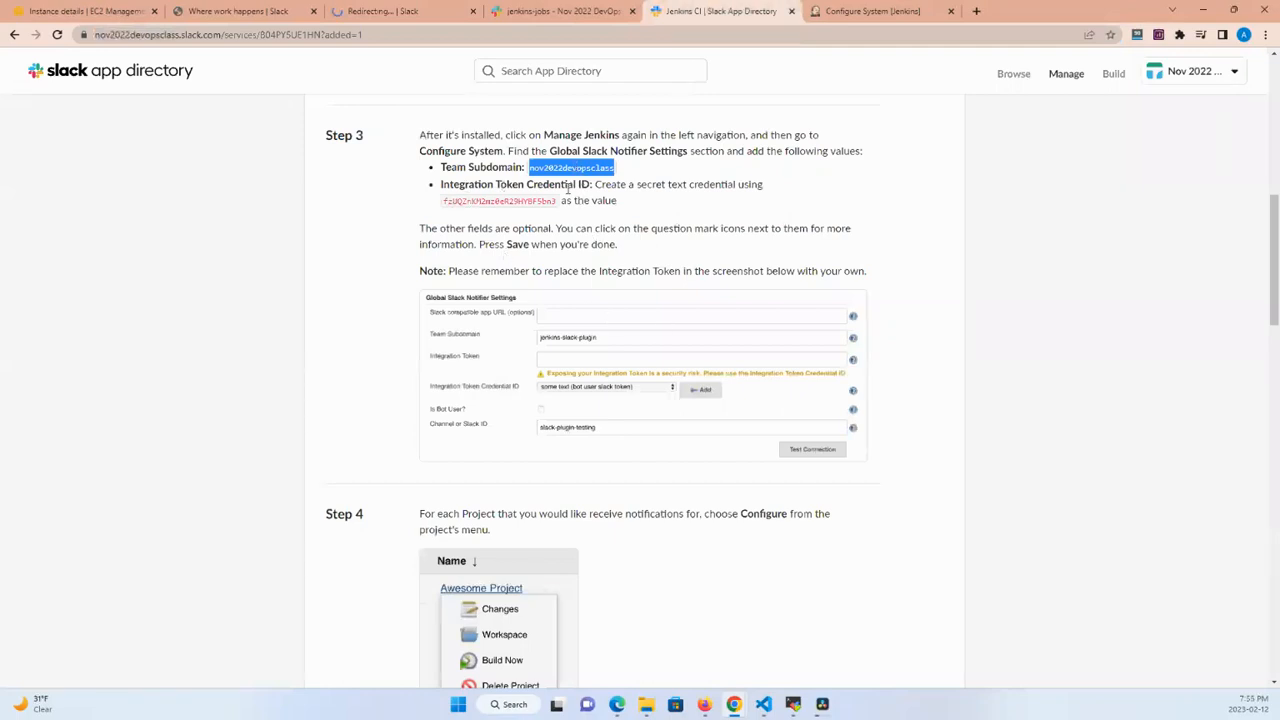
pyautogui.moveTo(596, 185); pyautogui.dragTo(711, 201)
pyautogui.click(482, 205)
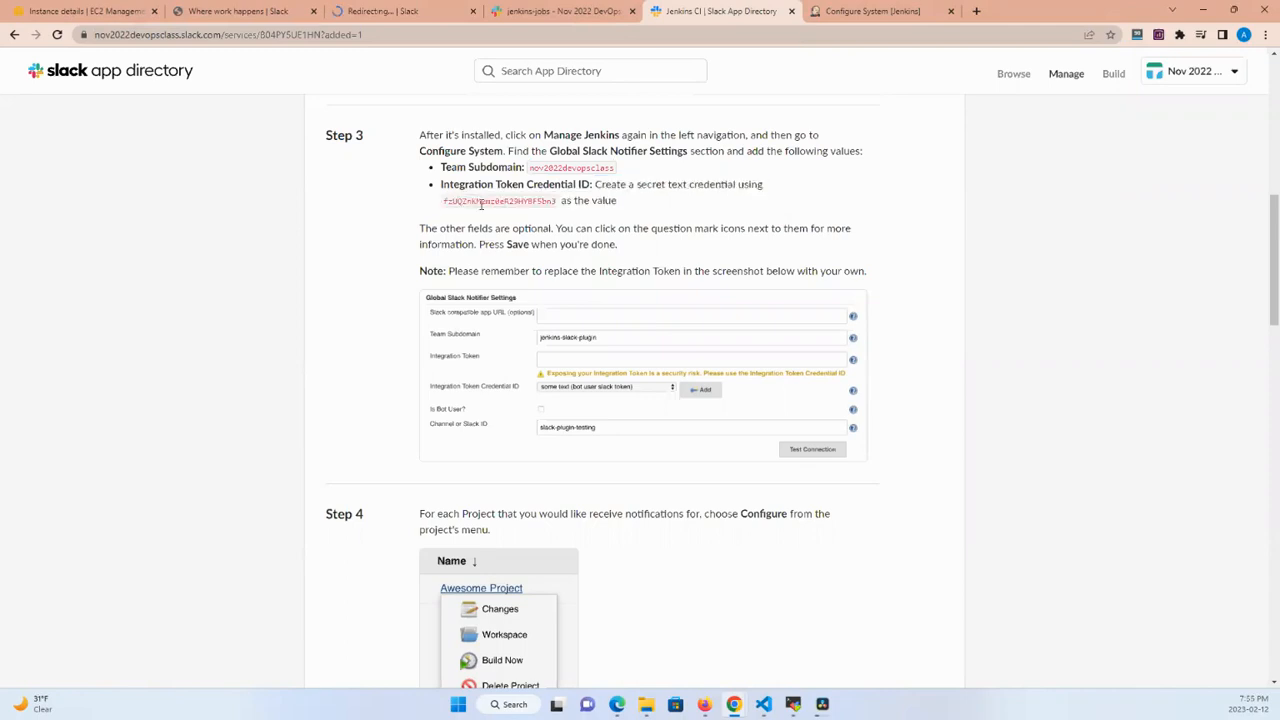
pyautogui.moveTo(445, 200); pyautogui.dragTo(555, 200)
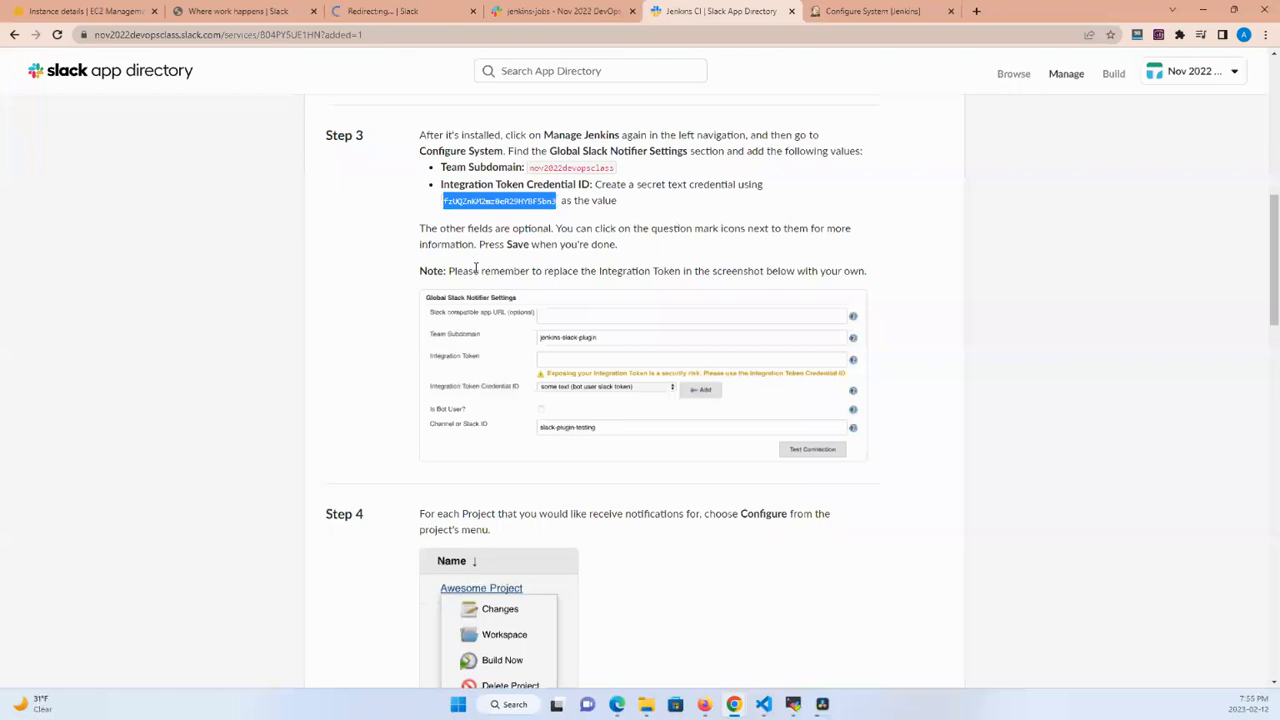
pyautogui.click(855, 11)
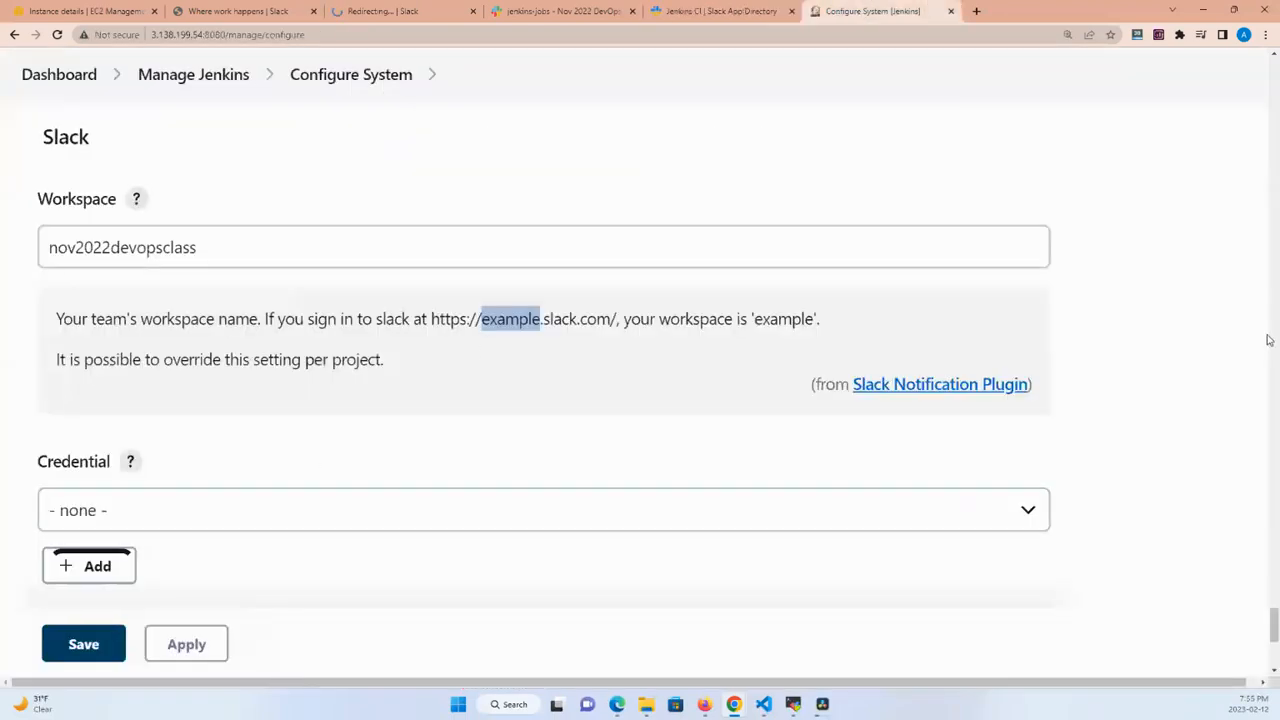
# Start a new Jenkins credential for the Slack Credential setting and set its kind to Secret text
pyautogui.click(1157, 311)
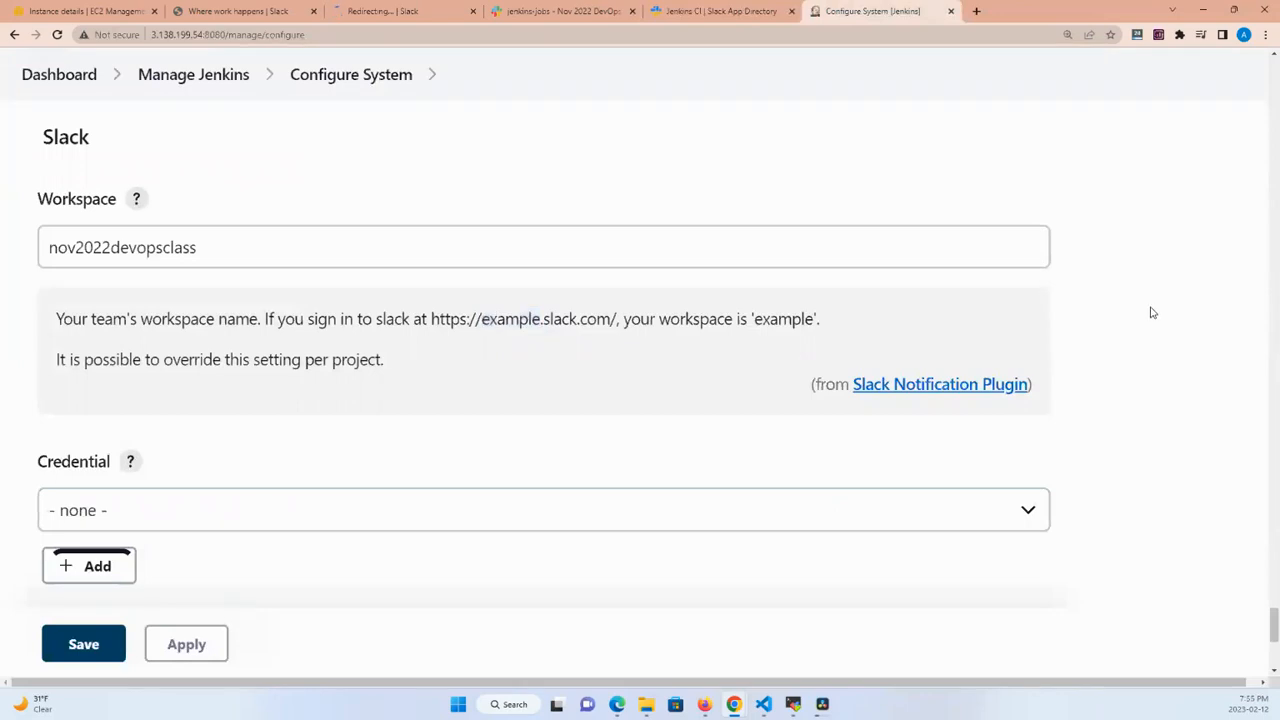
pyautogui.scroll(-2, 1150, 313)
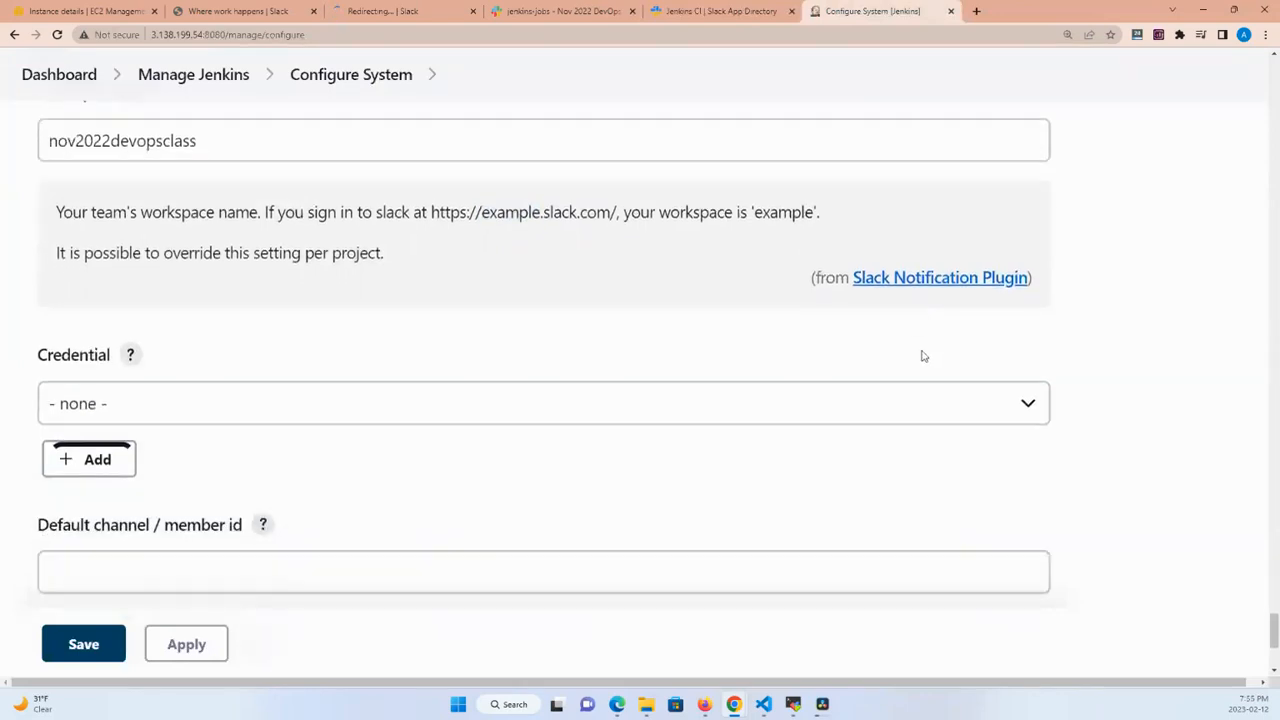
pyautogui.click(943, 403)
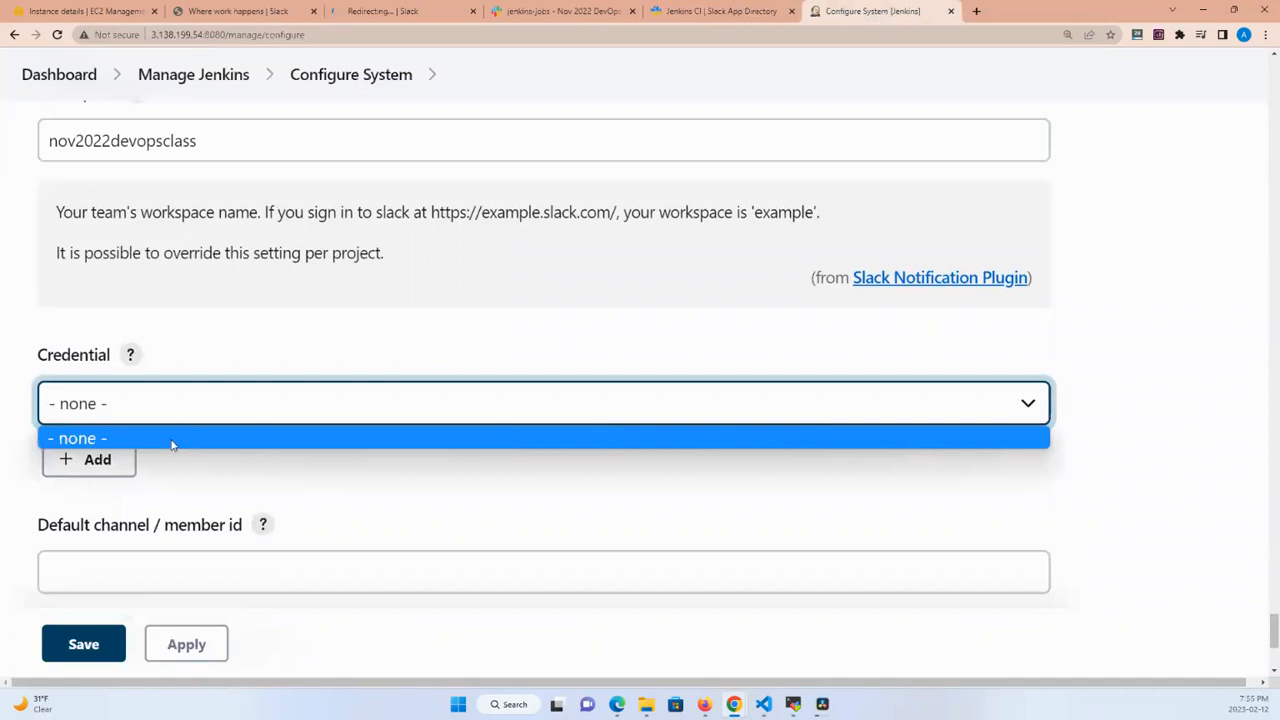
pyautogui.click(103, 461)
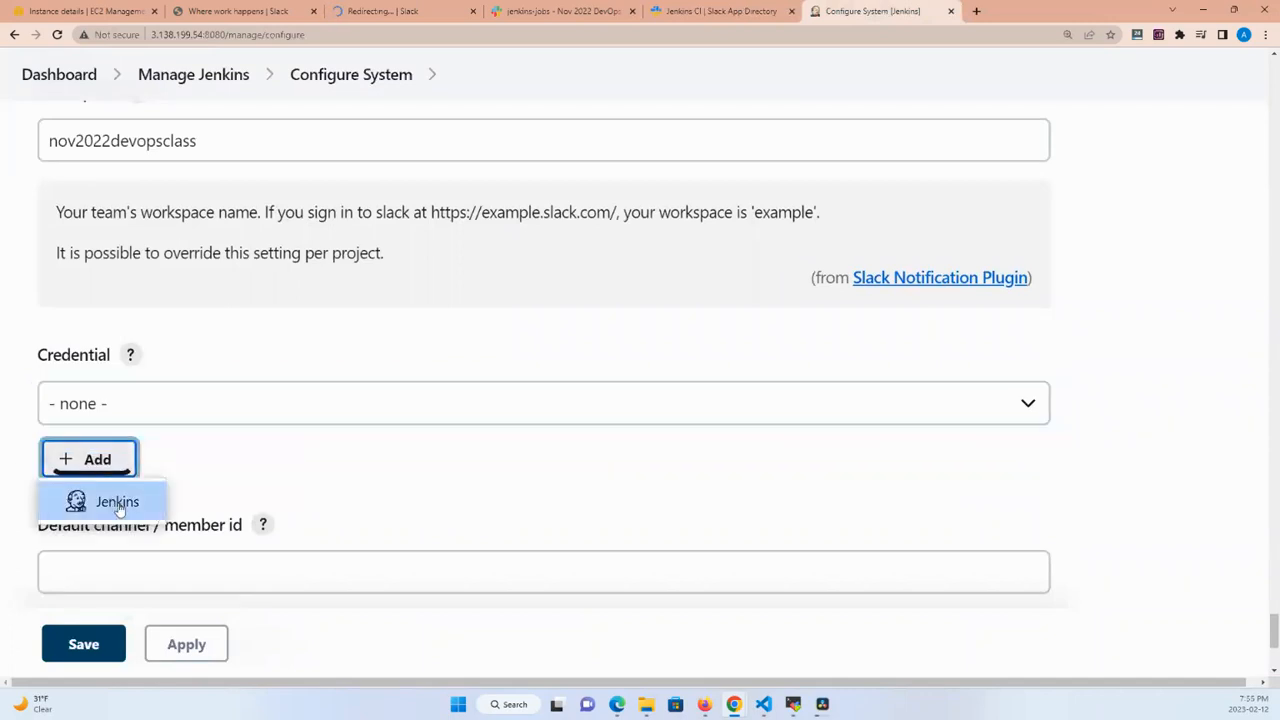
pyautogui.click(118, 505)
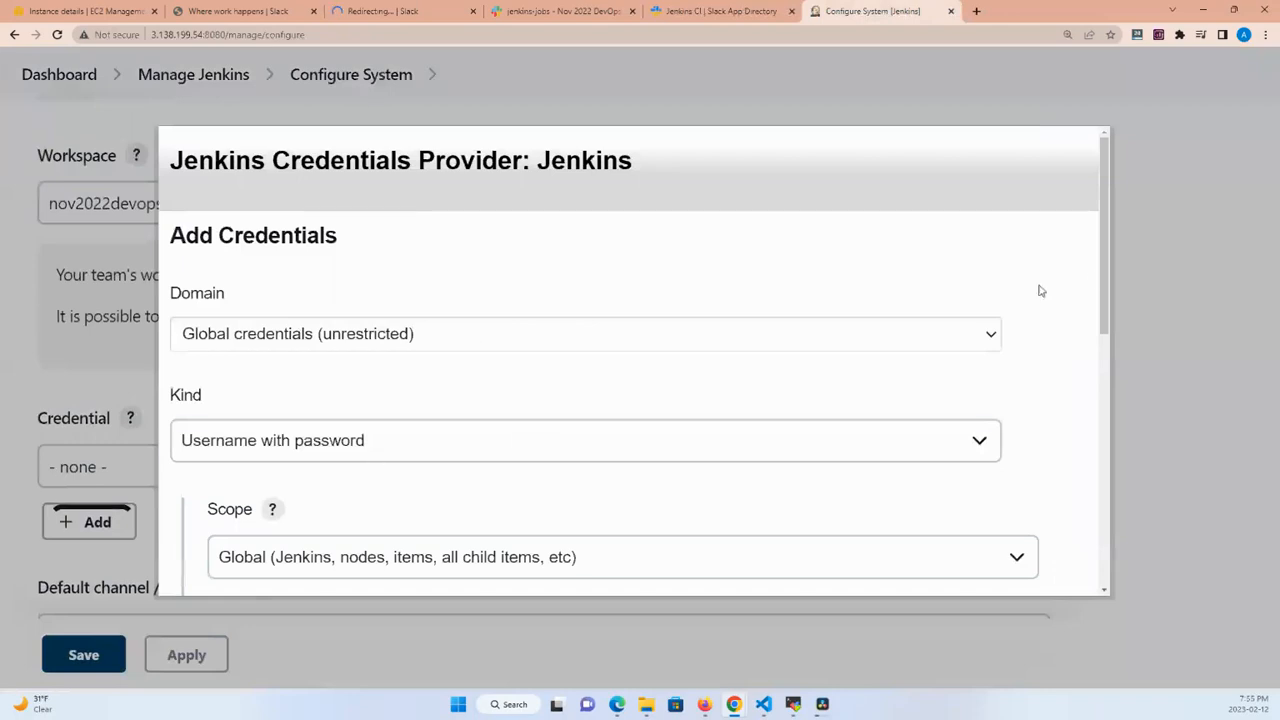
pyautogui.scroll(-1, 1104, 276)
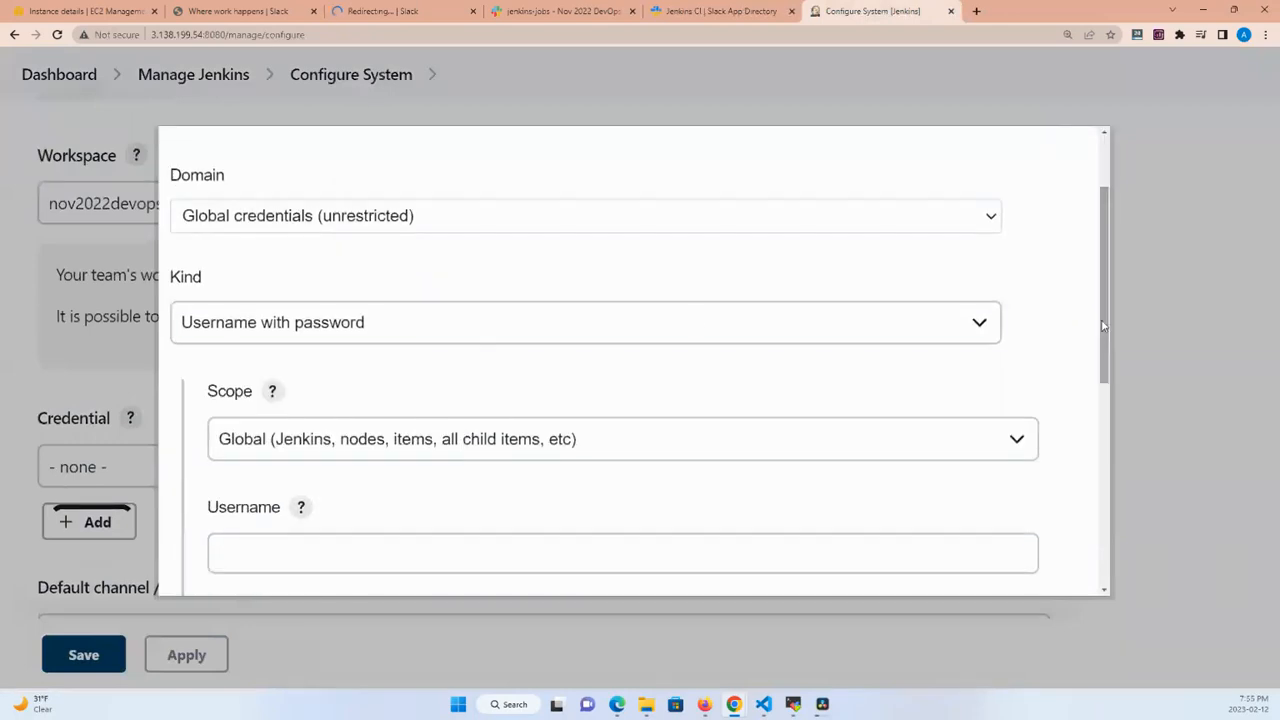
pyautogui.click(755, 322)
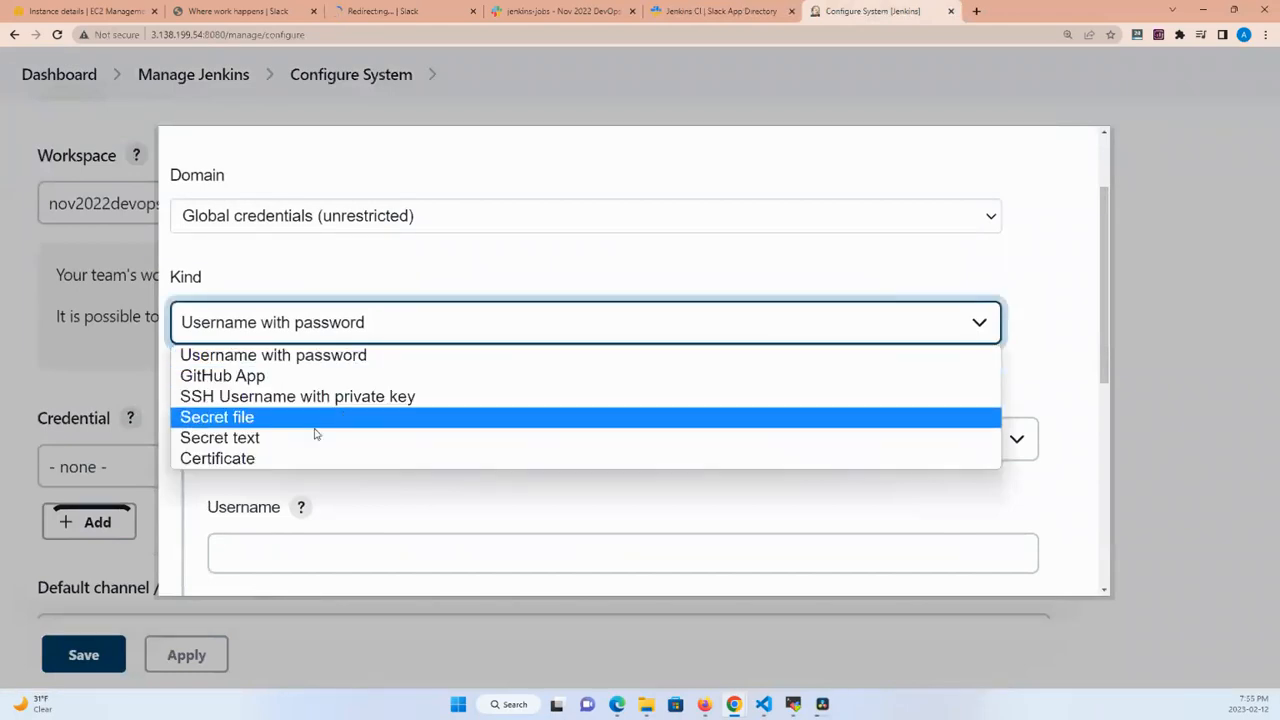
pyautogui.click(307, 439)
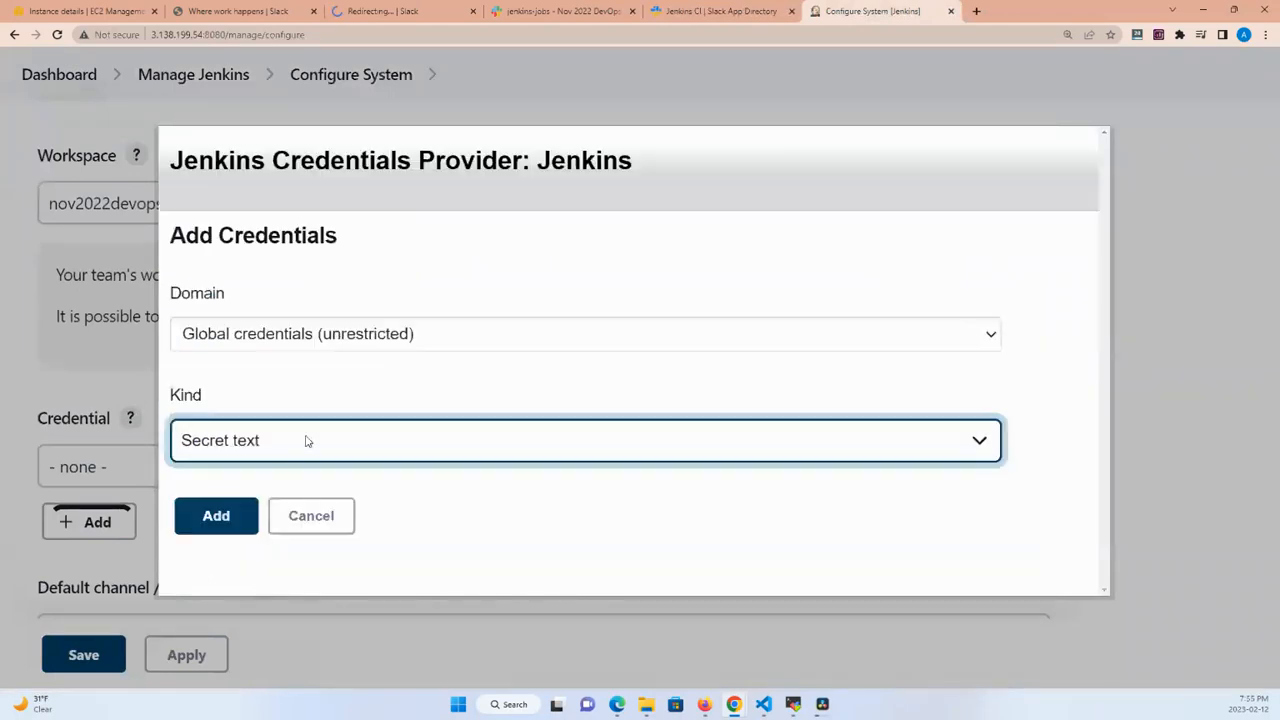
# Recheck the integration token in Slack's Step 3 instructions and paste it as the new credential's Secret
pyautogui.click(737, 11)
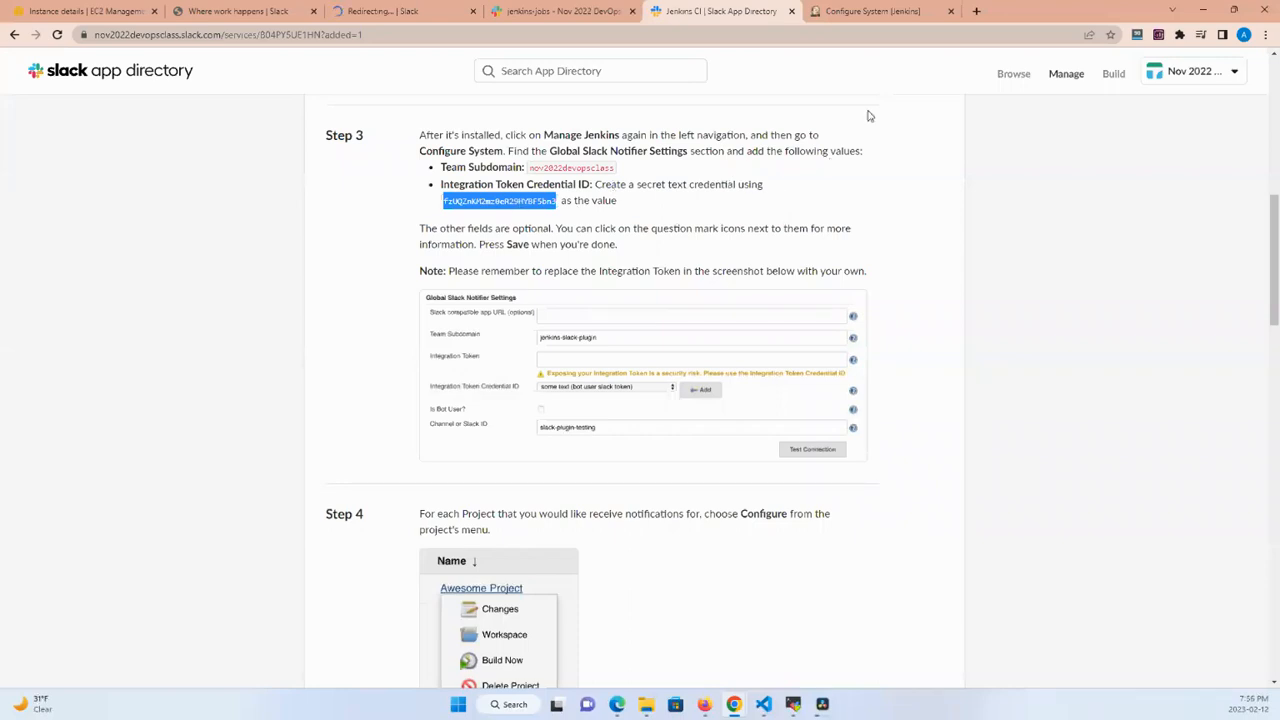
pyautogui.click(866, 10)
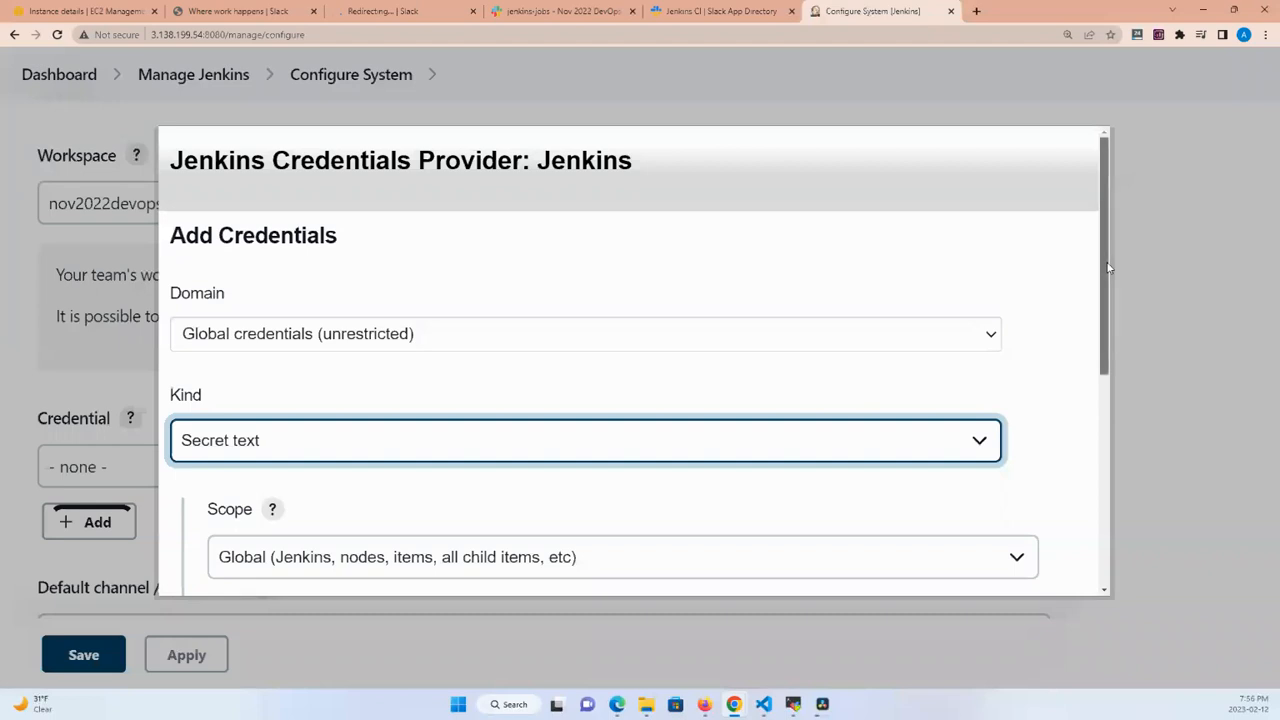
pyautogui.scroll(-5, 1108, 267)
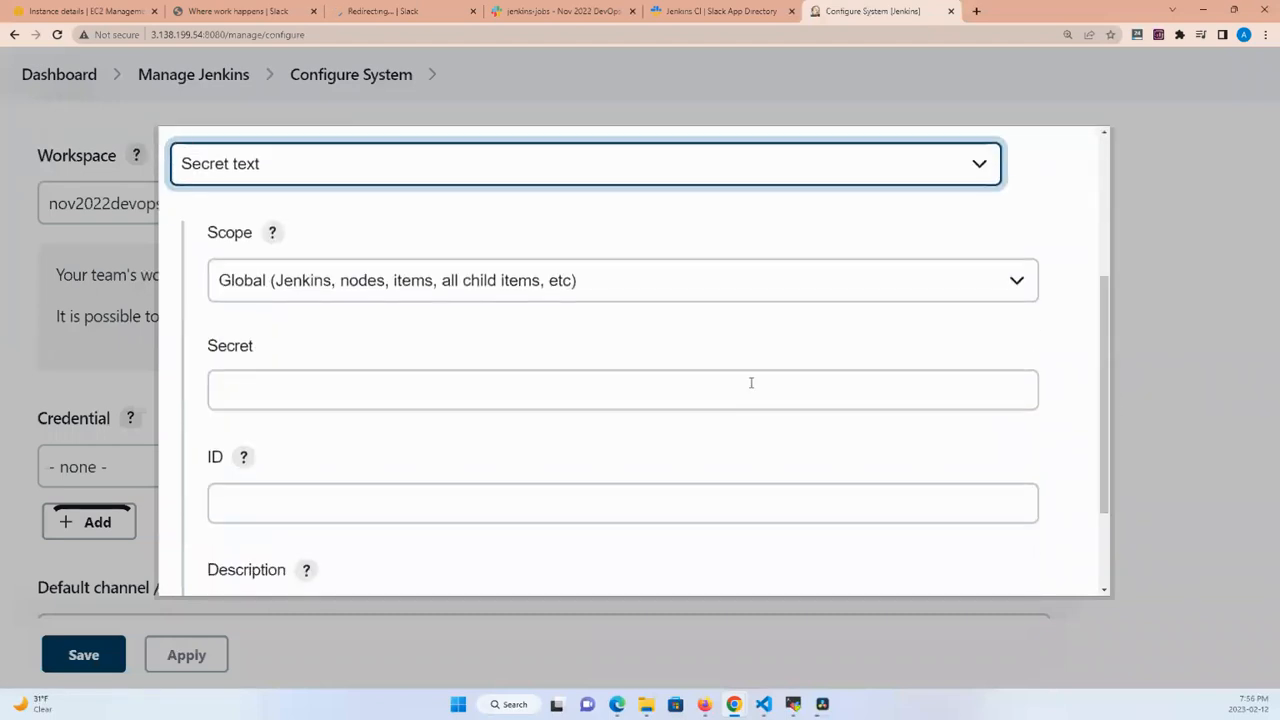
pyautogui.click(257, 390)
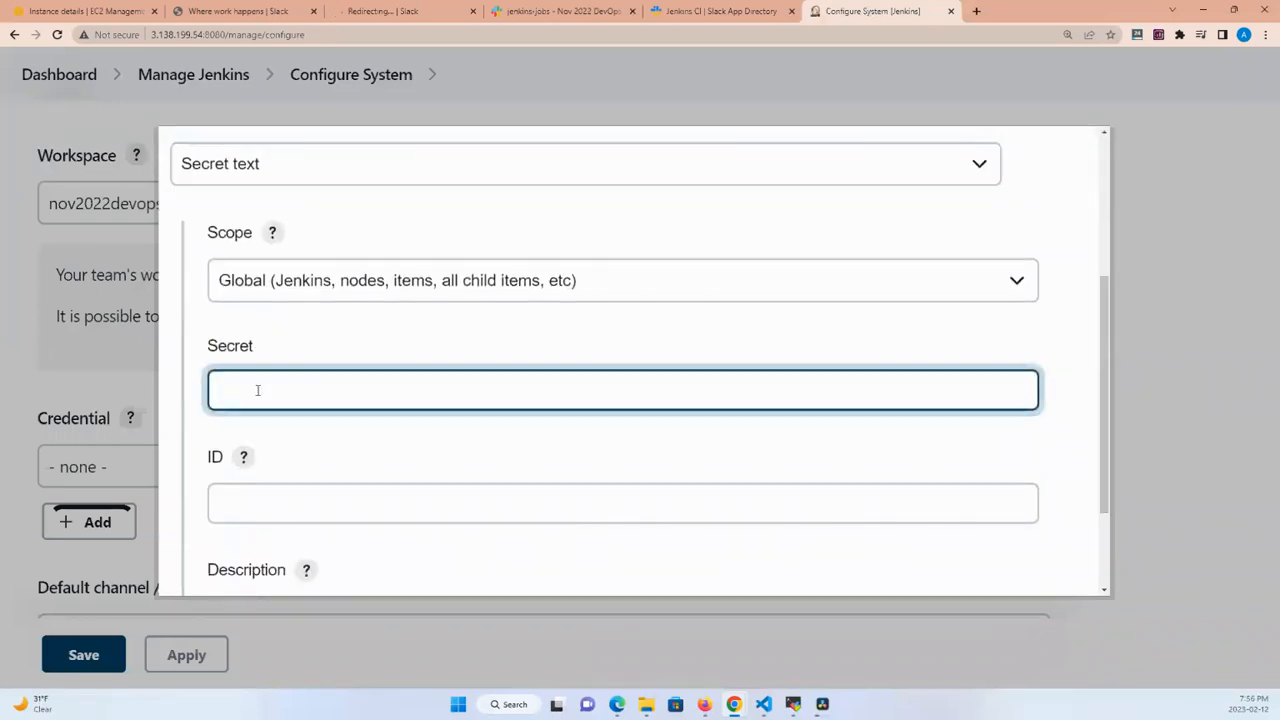
pyautogui.hotkey('ctrl', 'v')
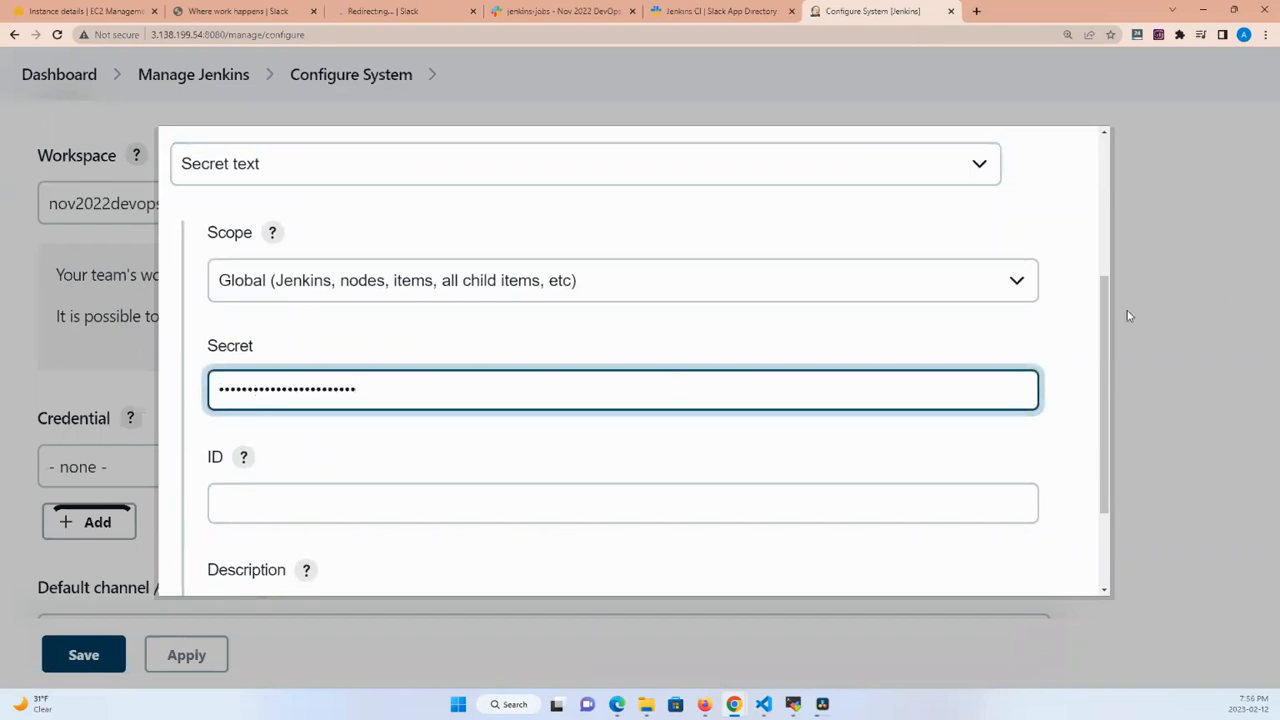
# Give the secret text credential the description "Slack Credential" and add it to Jenkins
pyautogui.scroll(-3, 1109, 310)
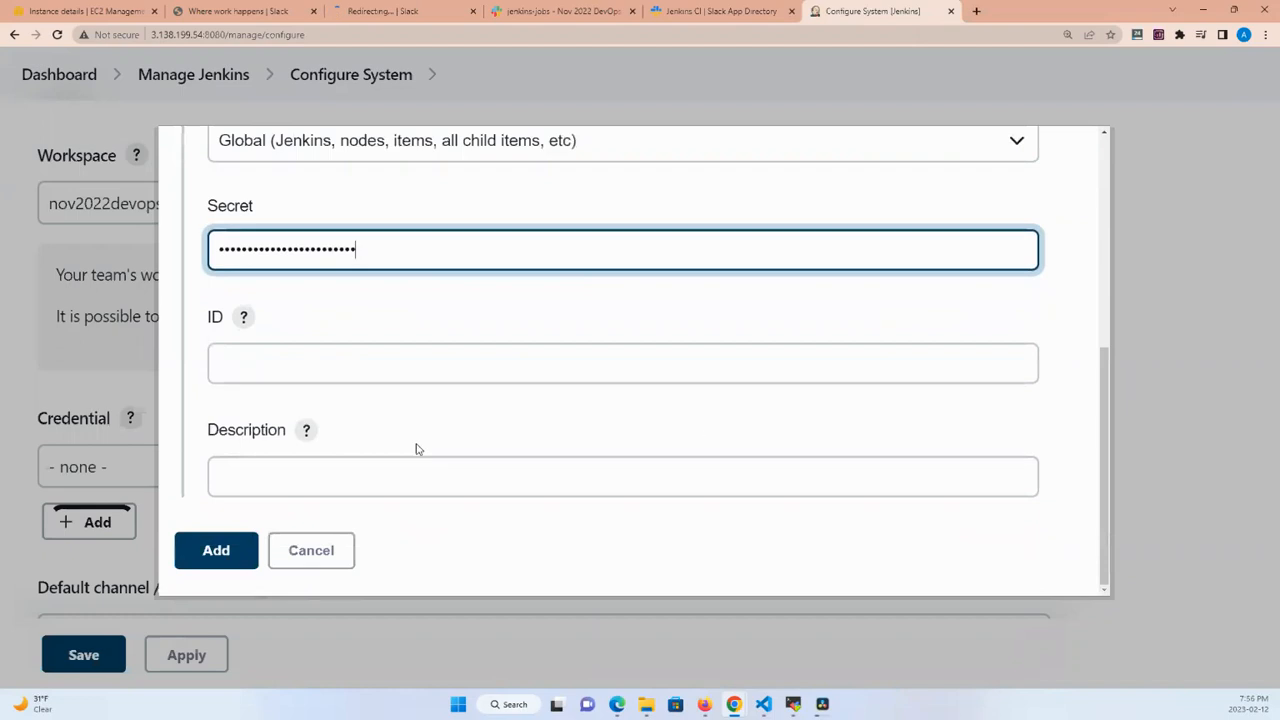
pyautogui.click(306, 473)
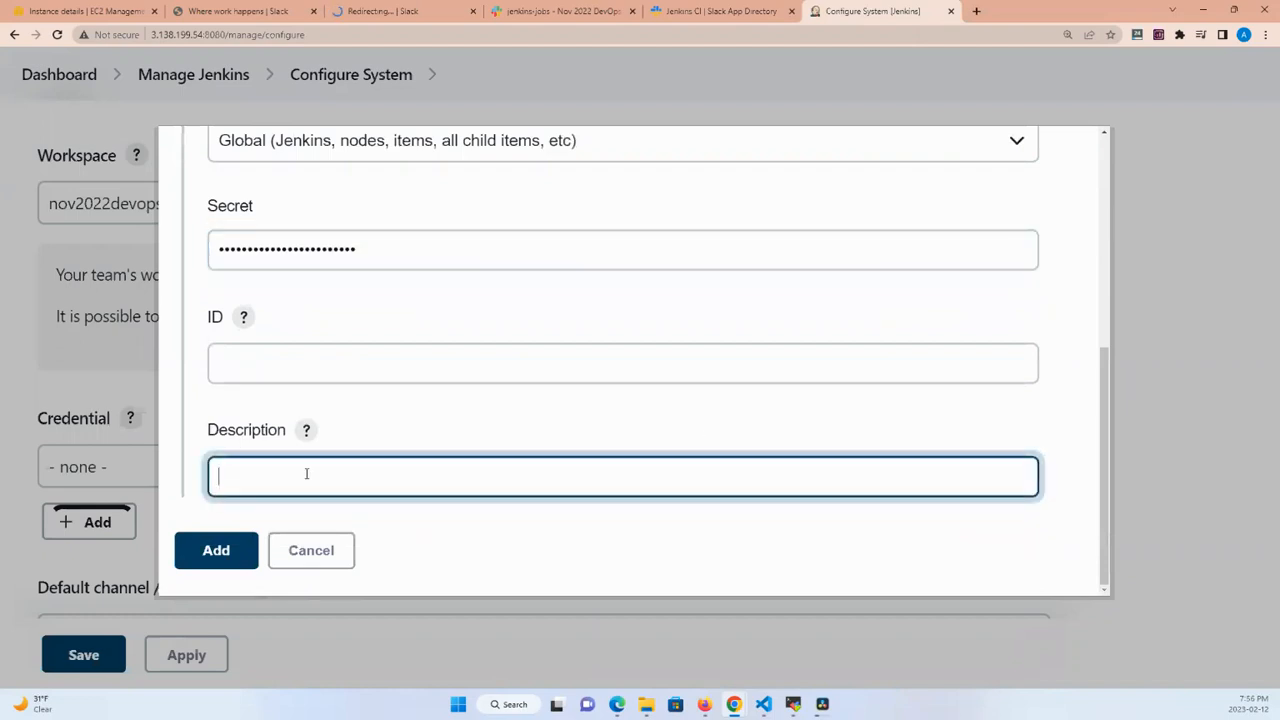
pyautogui.write('Slac')
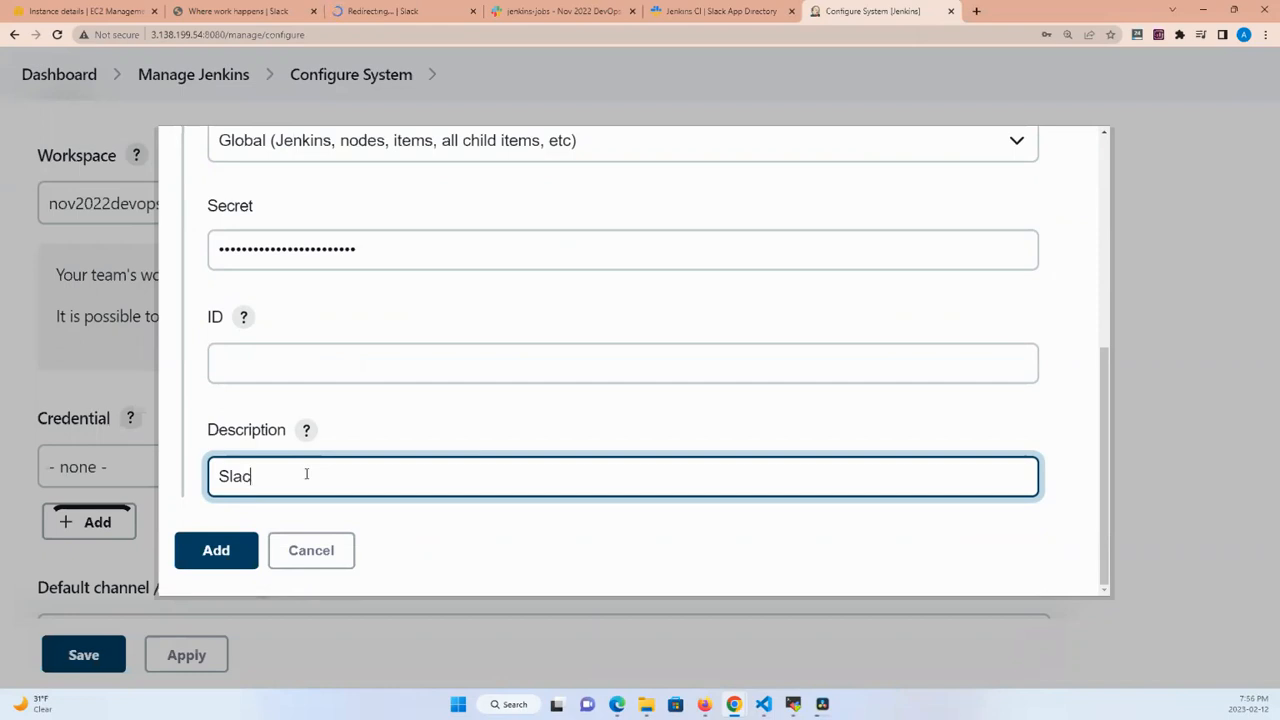
pyautogui.write('k Credential')
pyautogui.click(224, 554)
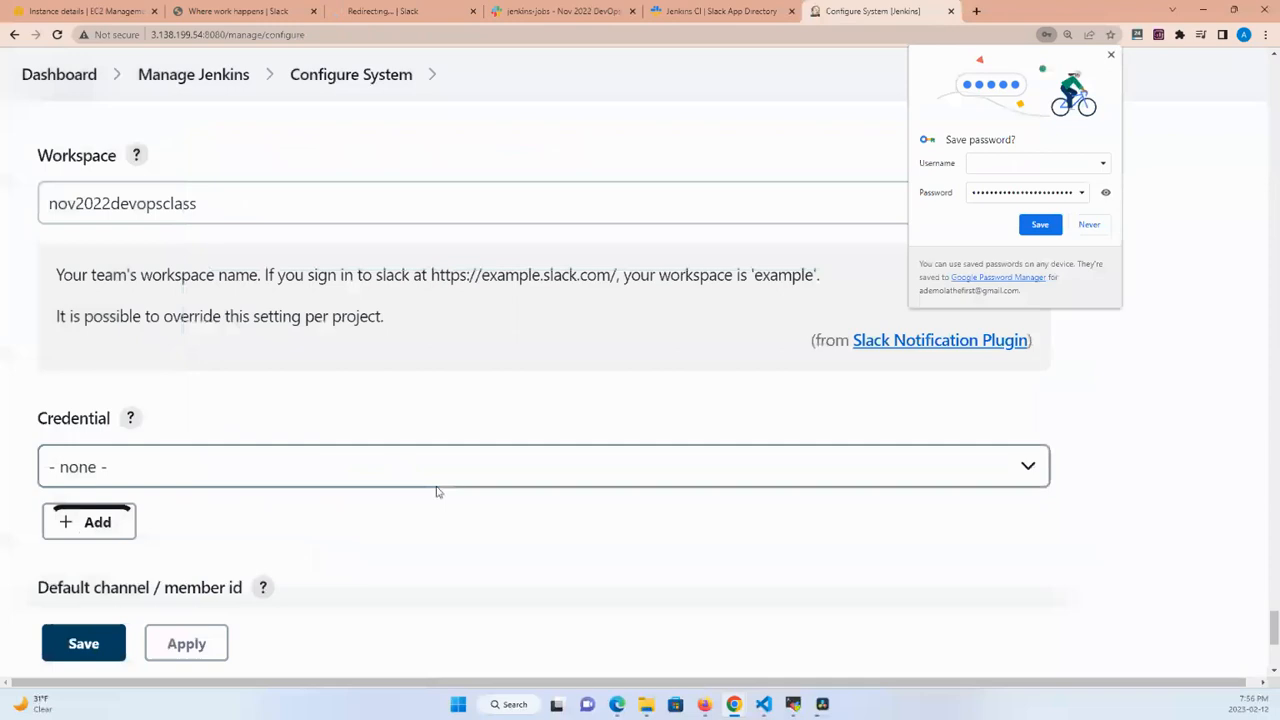
# Choose Slack Credential as the Slack section's credential and dismiss the browser's offer to save the password
pyautogui.click(166, 473)
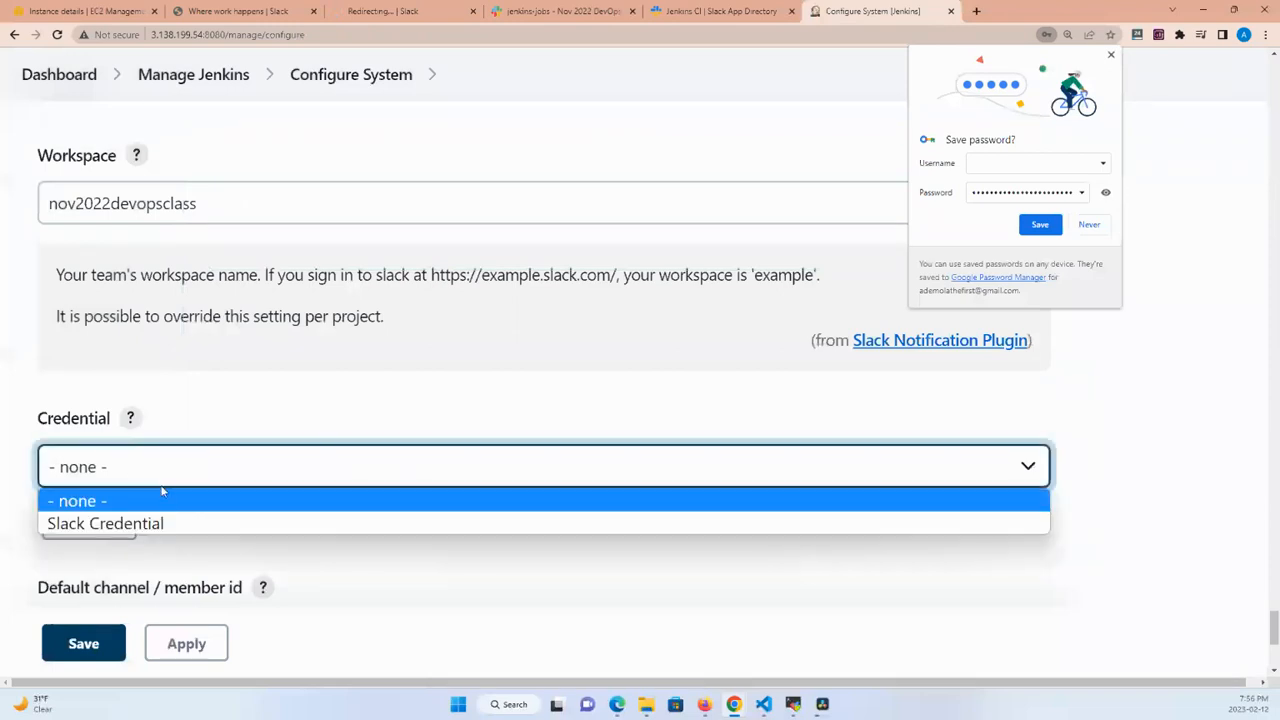
pyautogui.click(160, 525)
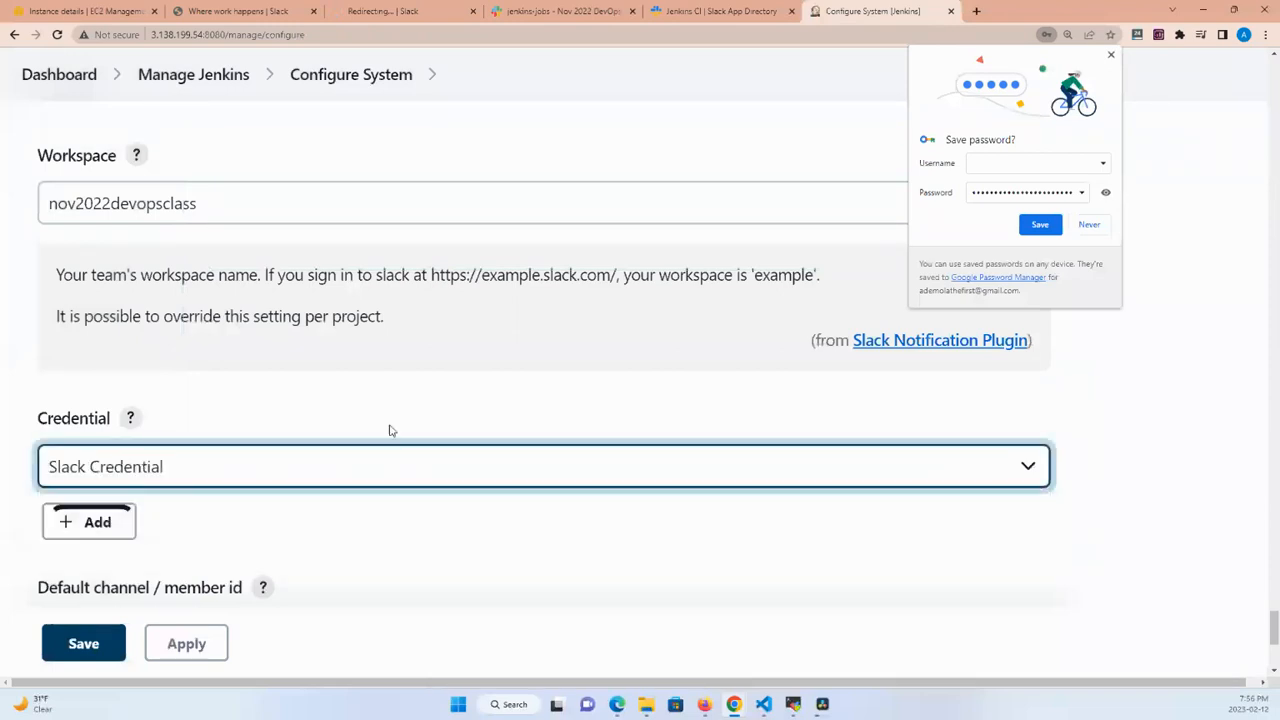
pyautogui.click(1110, 54)
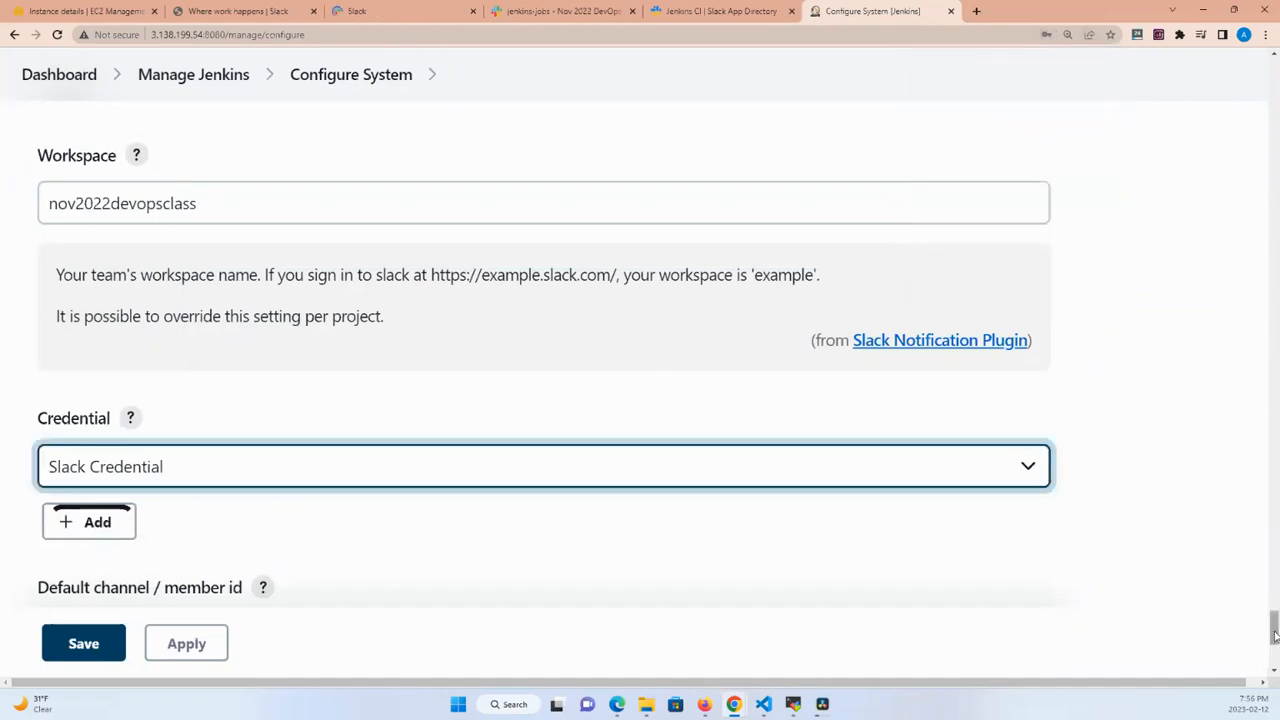
# Look up the Post to Channel value in Slack's Jenkins CI integration settings and enter #jenkins-jobs as the default channel in Jenkins
pyautogui.moveTo(1275, 636); pyautogui.dragTo(1275, 641)
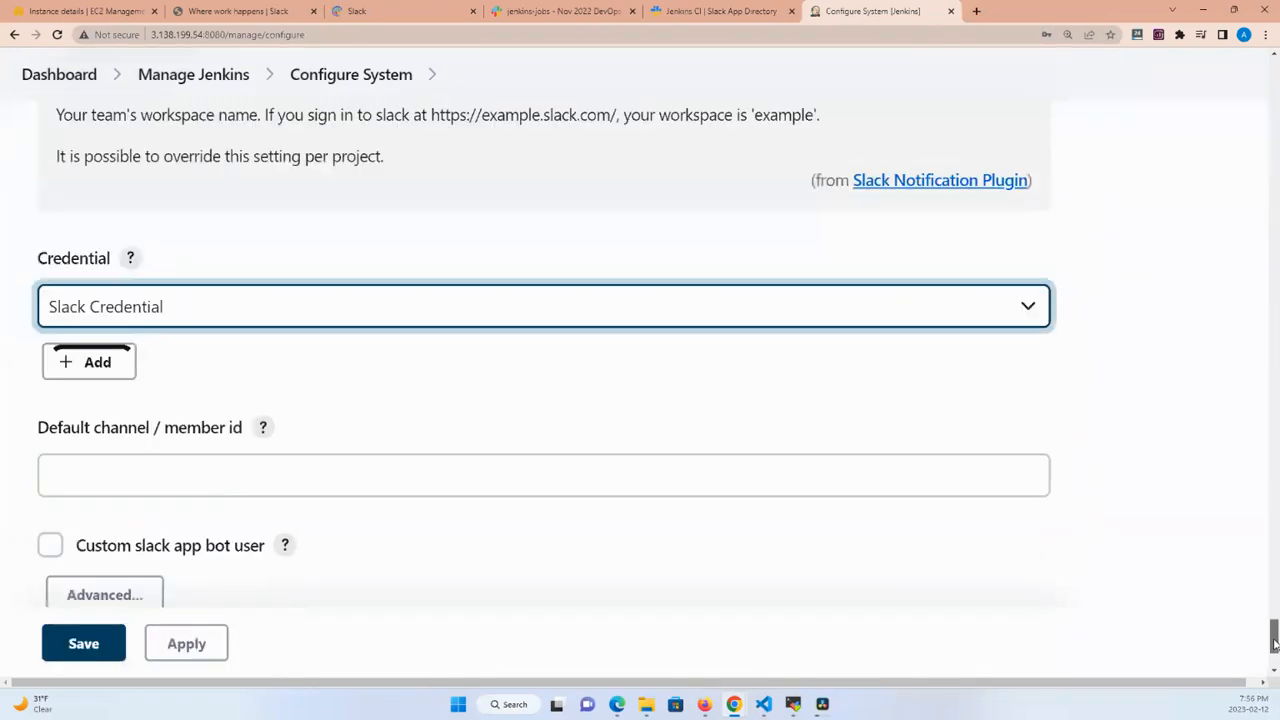
pyautogui.click(244, 470)
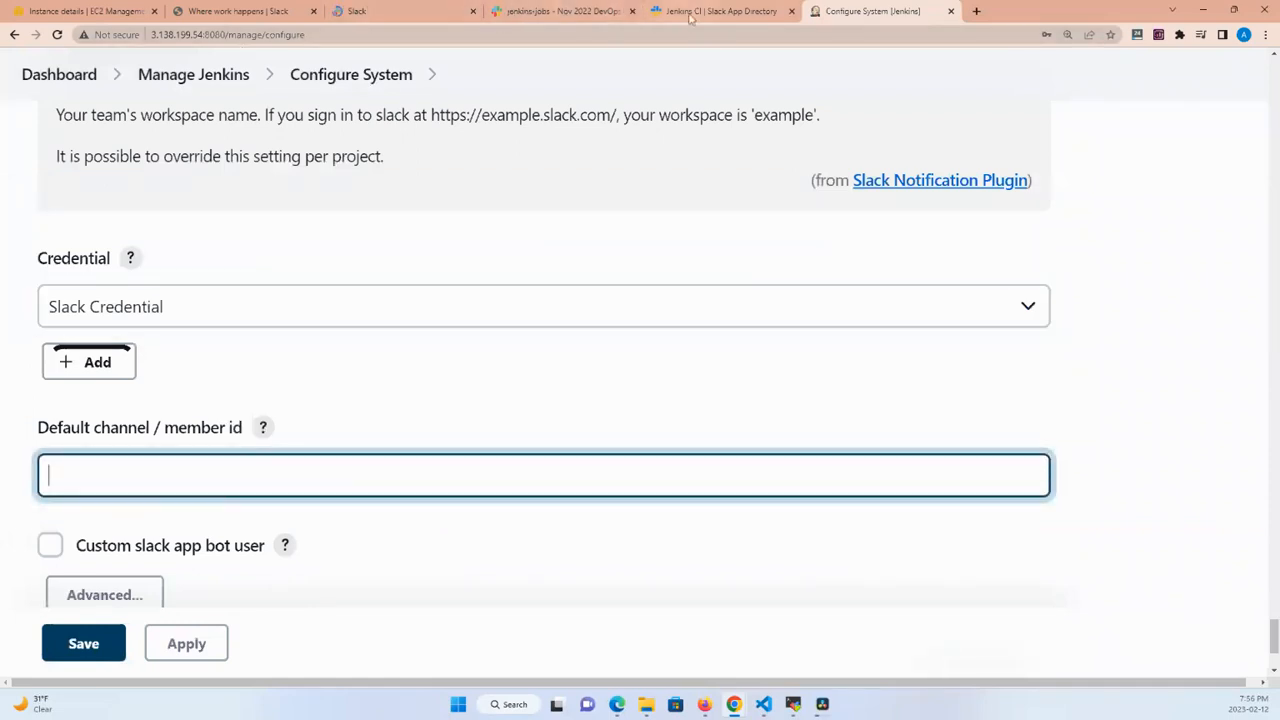
pyautogui.click(566, 11)
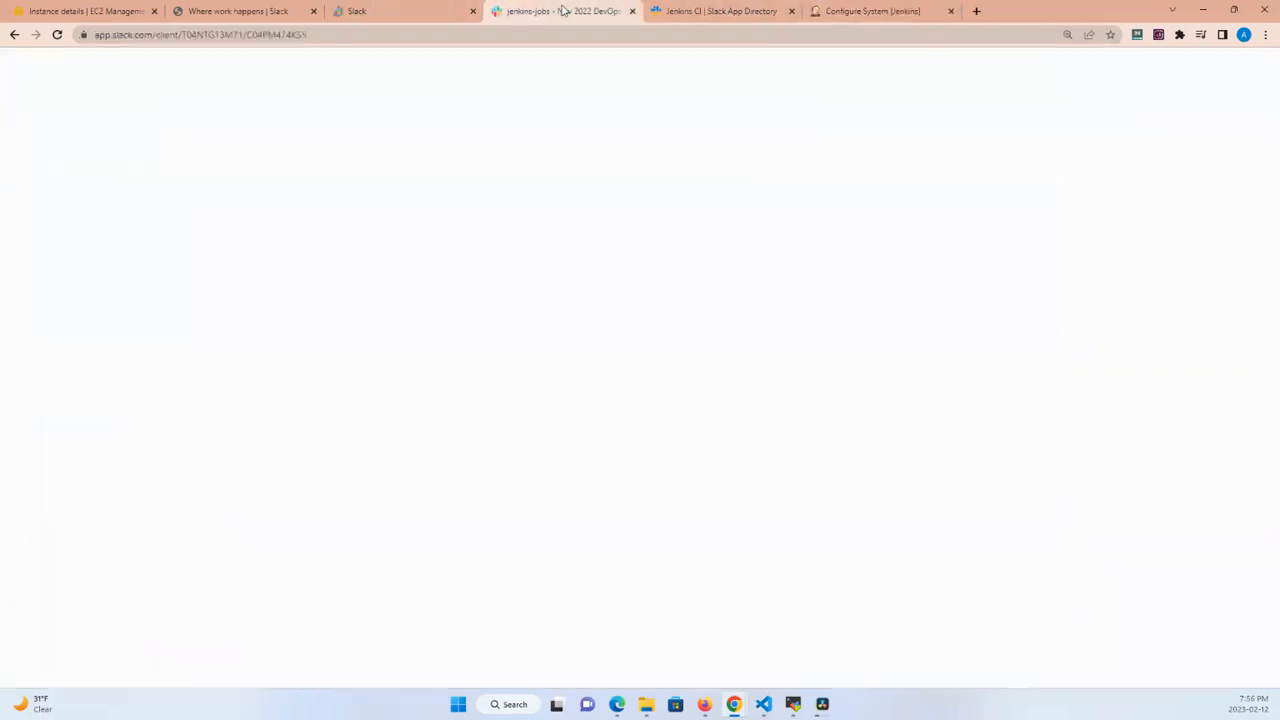
pyautogui.click(370, 10)
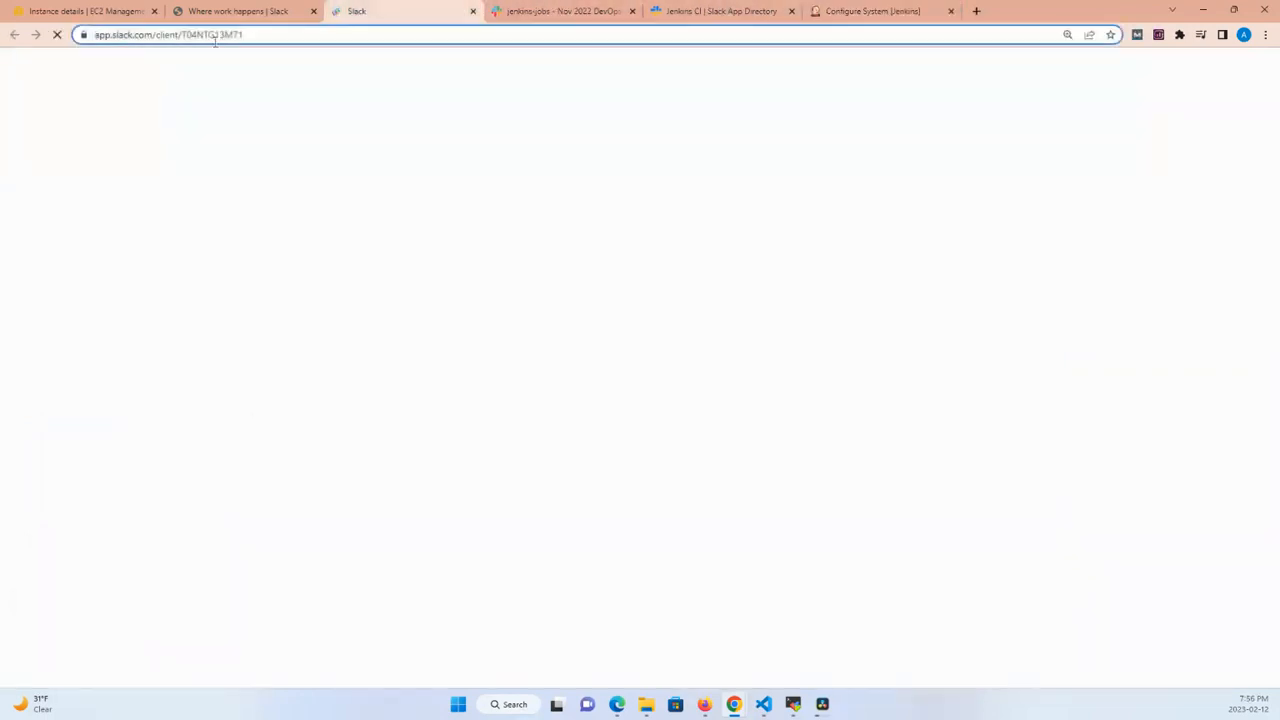
pyautogui.click(836, 16)
pyautogui.click(706, 14)
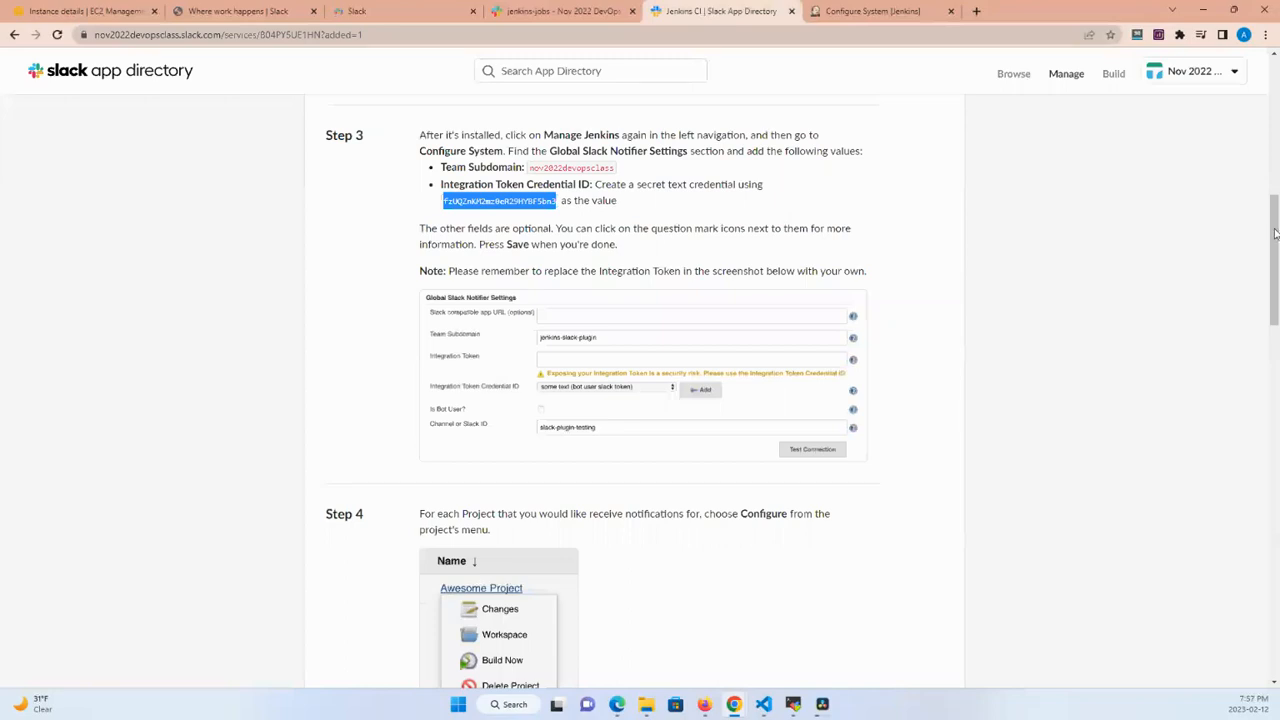
pyautogui.moveTo(1273, 240); pyautogui.dragTo(1267, 502)
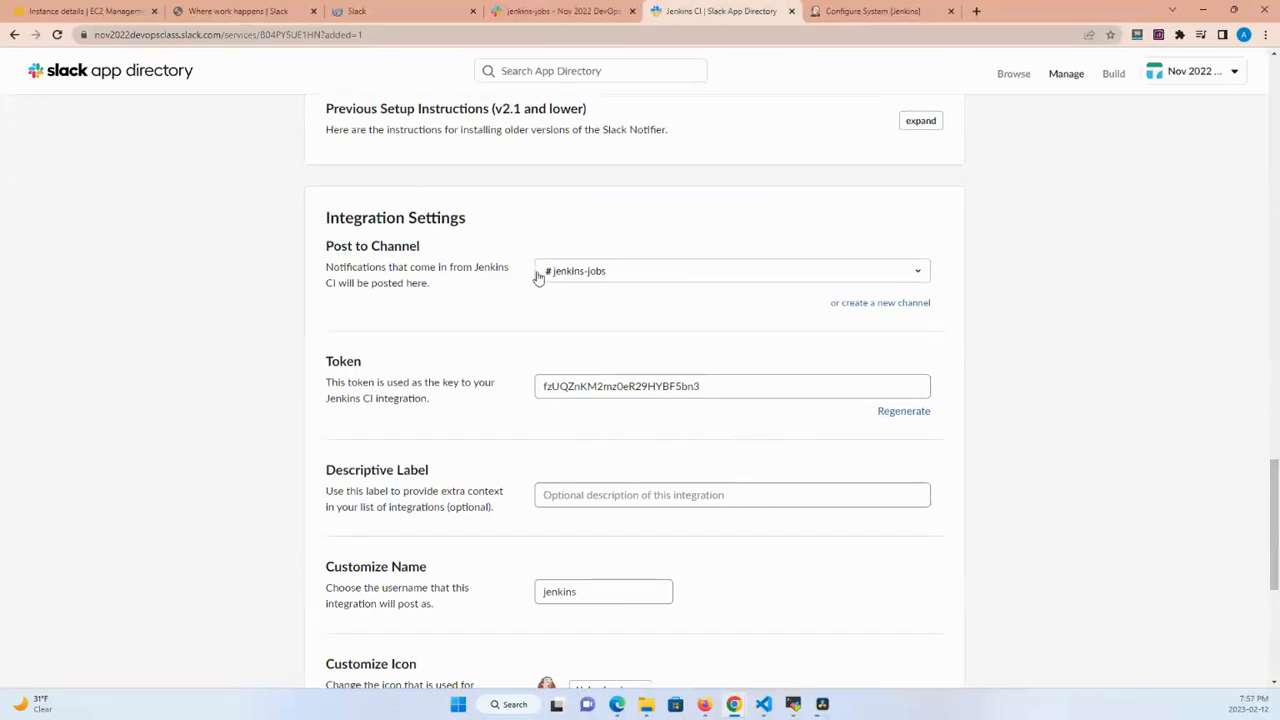
pyautogui.click(858, 12)
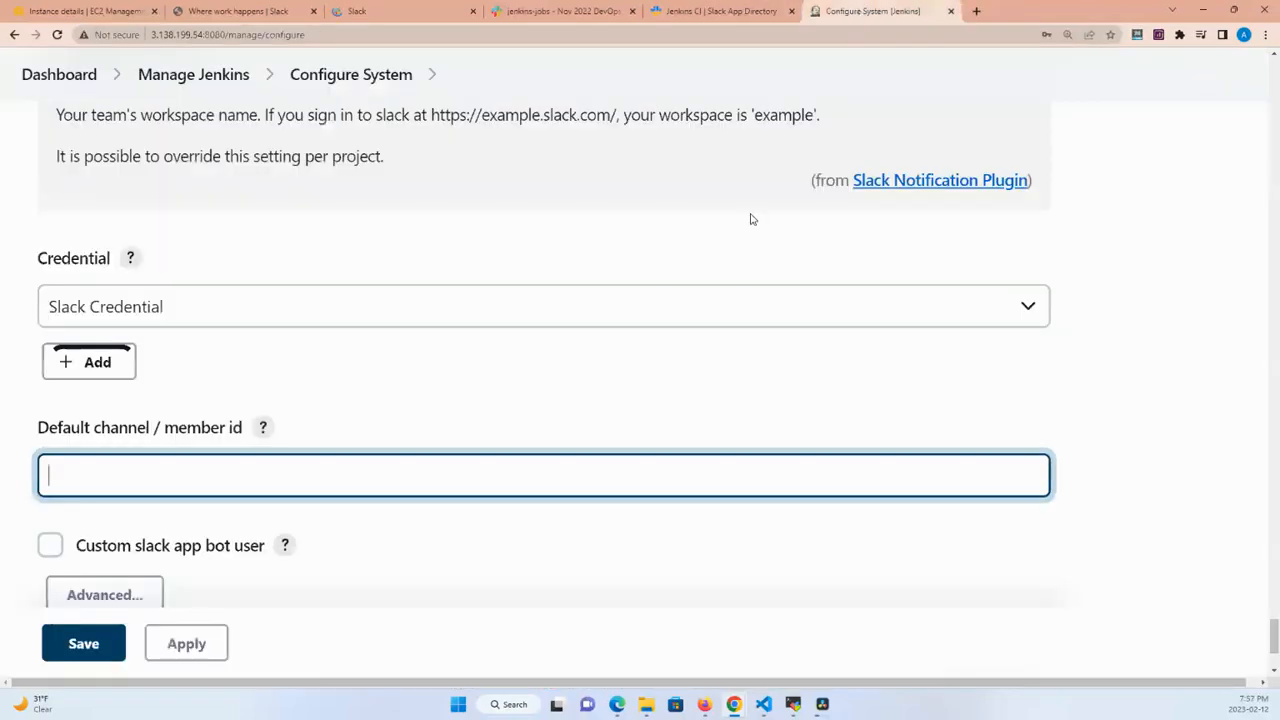
pyautogui.click(90, 477)
pyautogui.write('#jenkins-jobs')
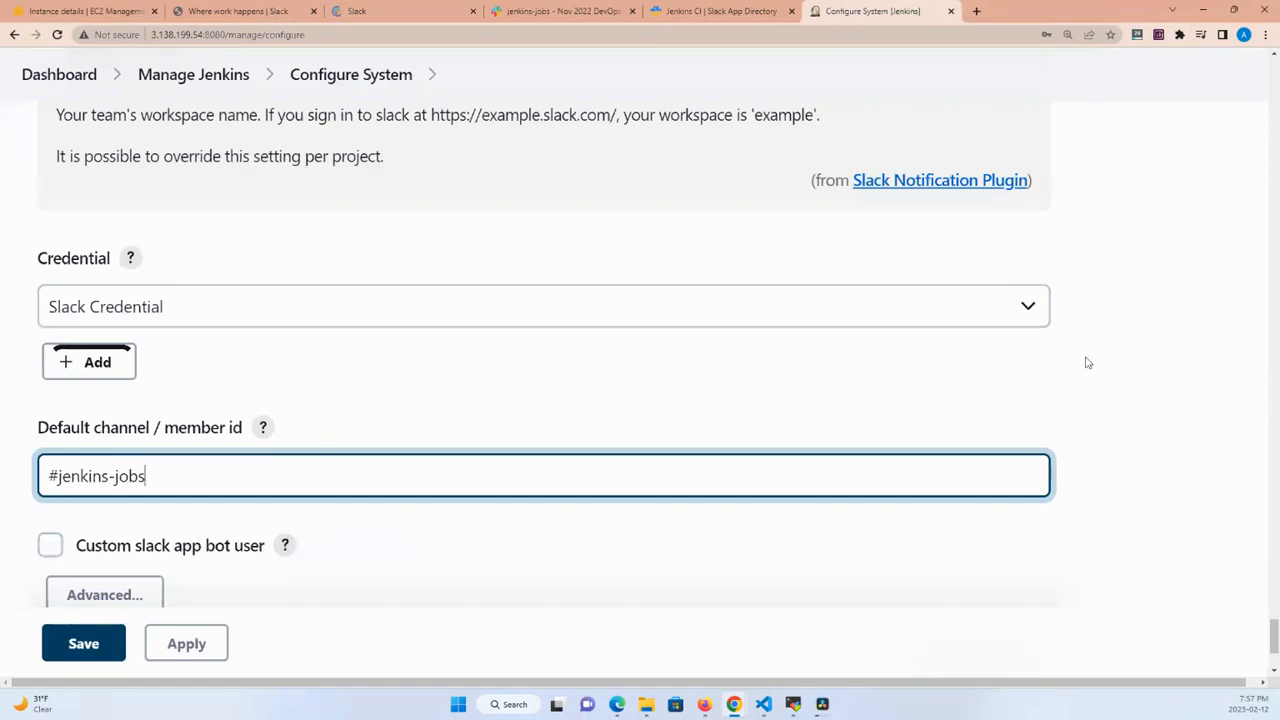
# Test the Slack connection, then apply and save the Jenkins system configuration
pyautogui.click(1246, 513)
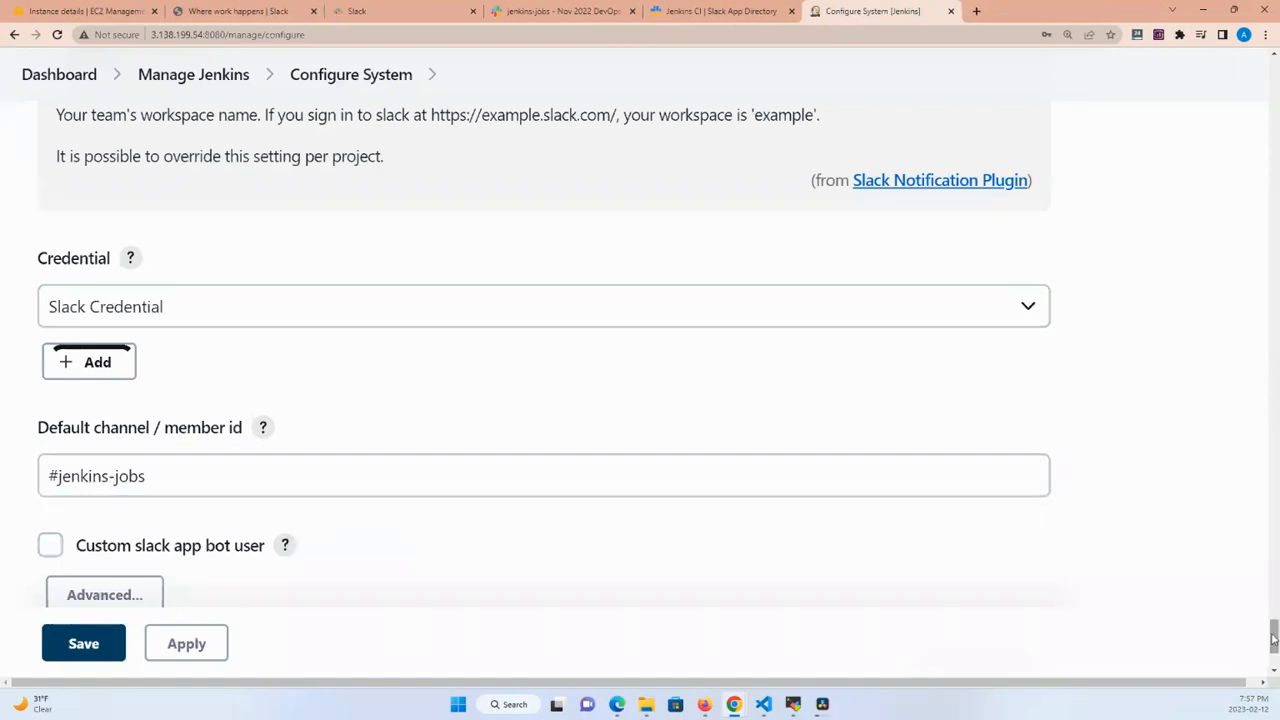
pyautogui.scroll(-2, 1273, 638)
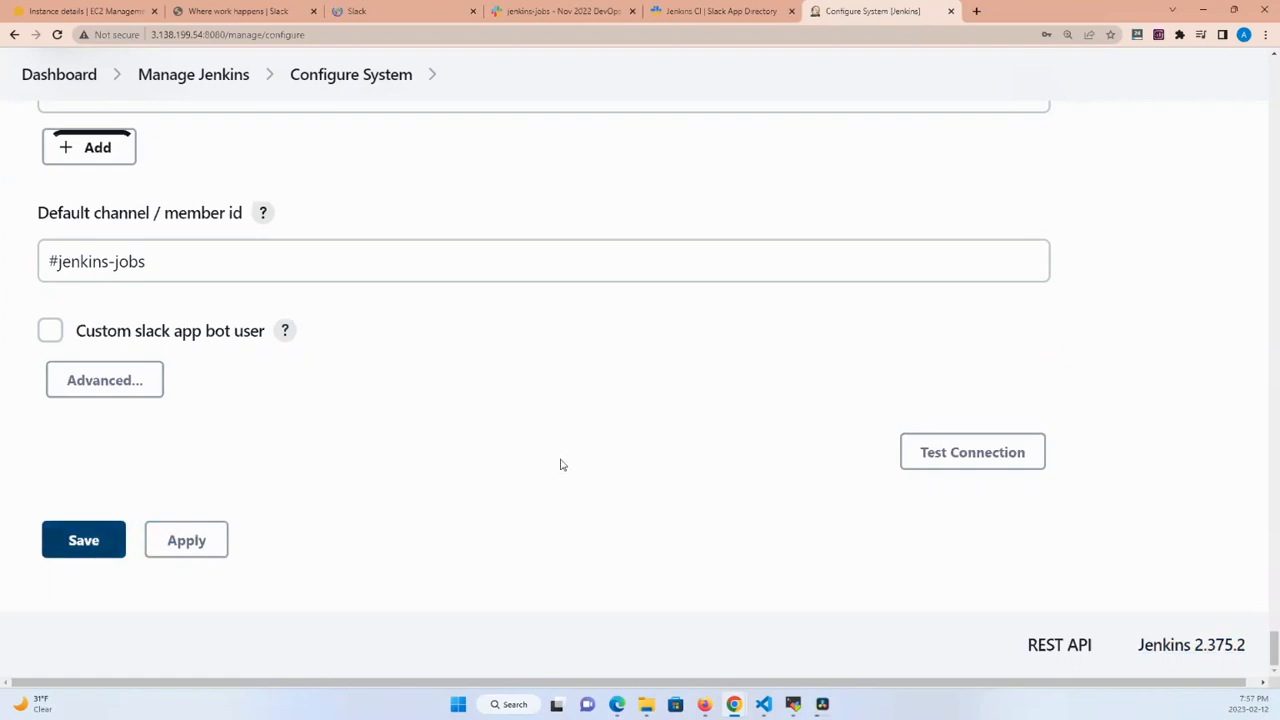
pyautogui.click(972, 465)
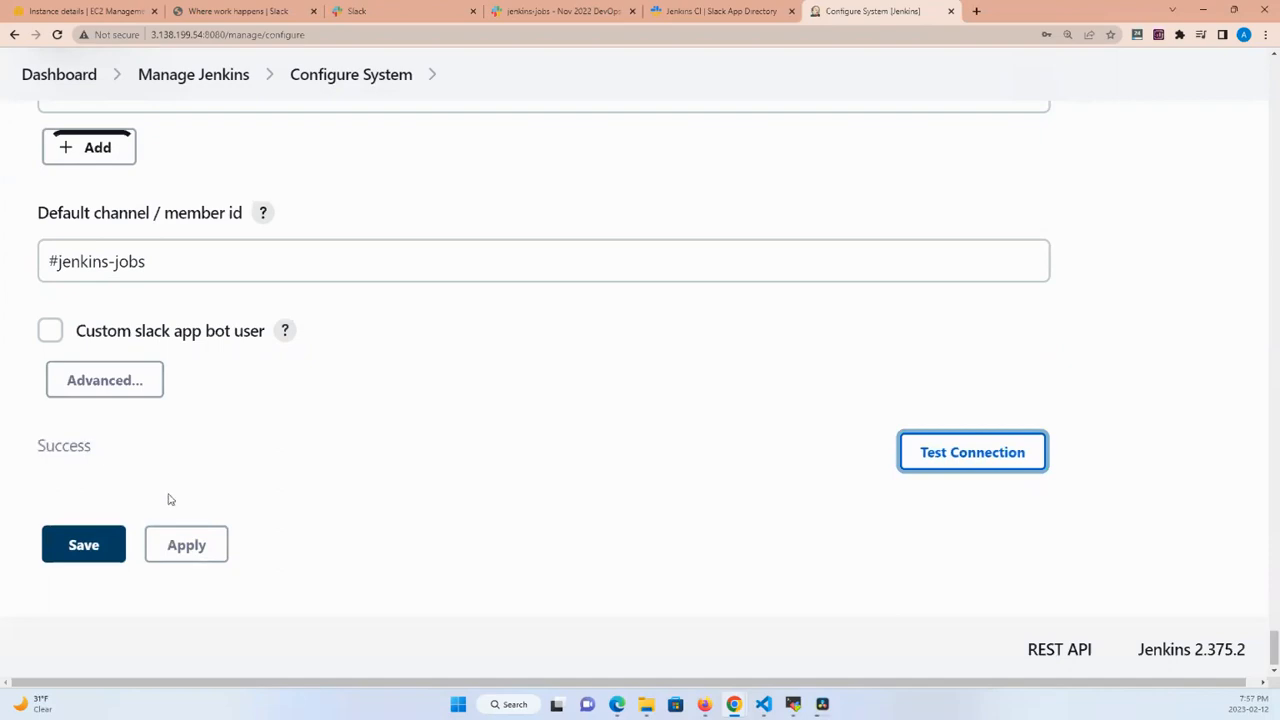
pyautogui.click(184, 547)
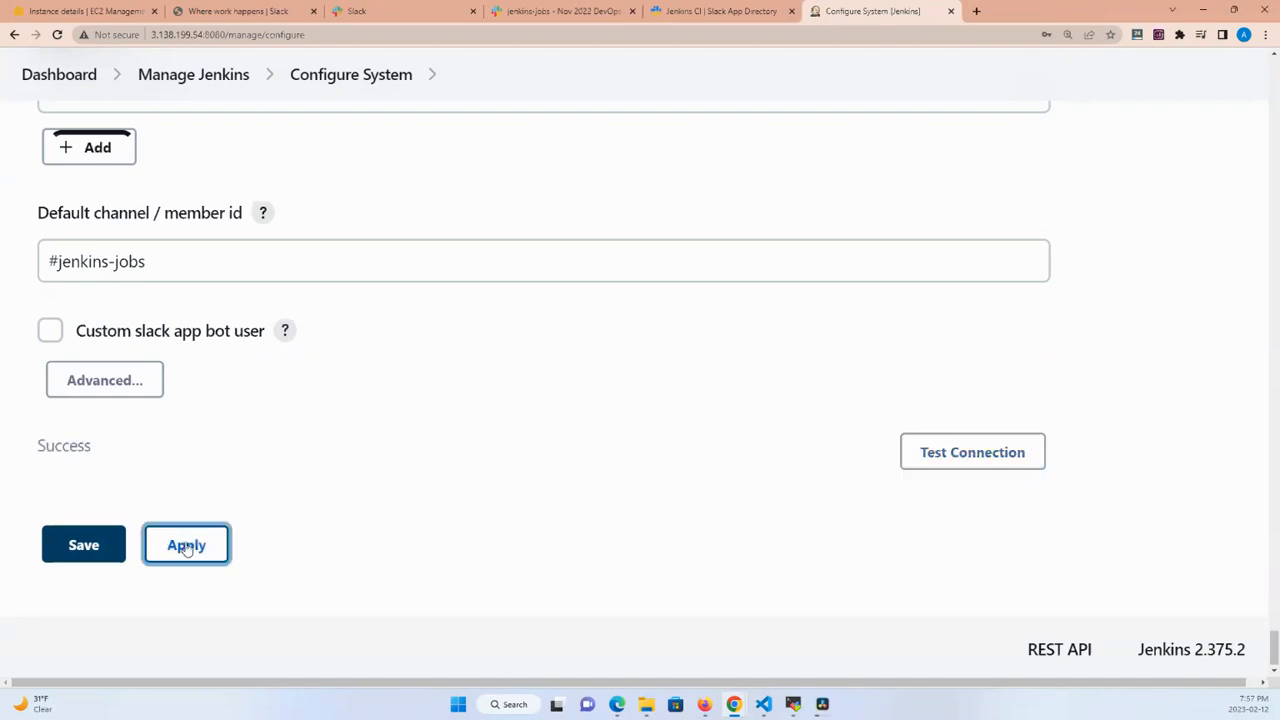
pyautogui.click(84, 545)
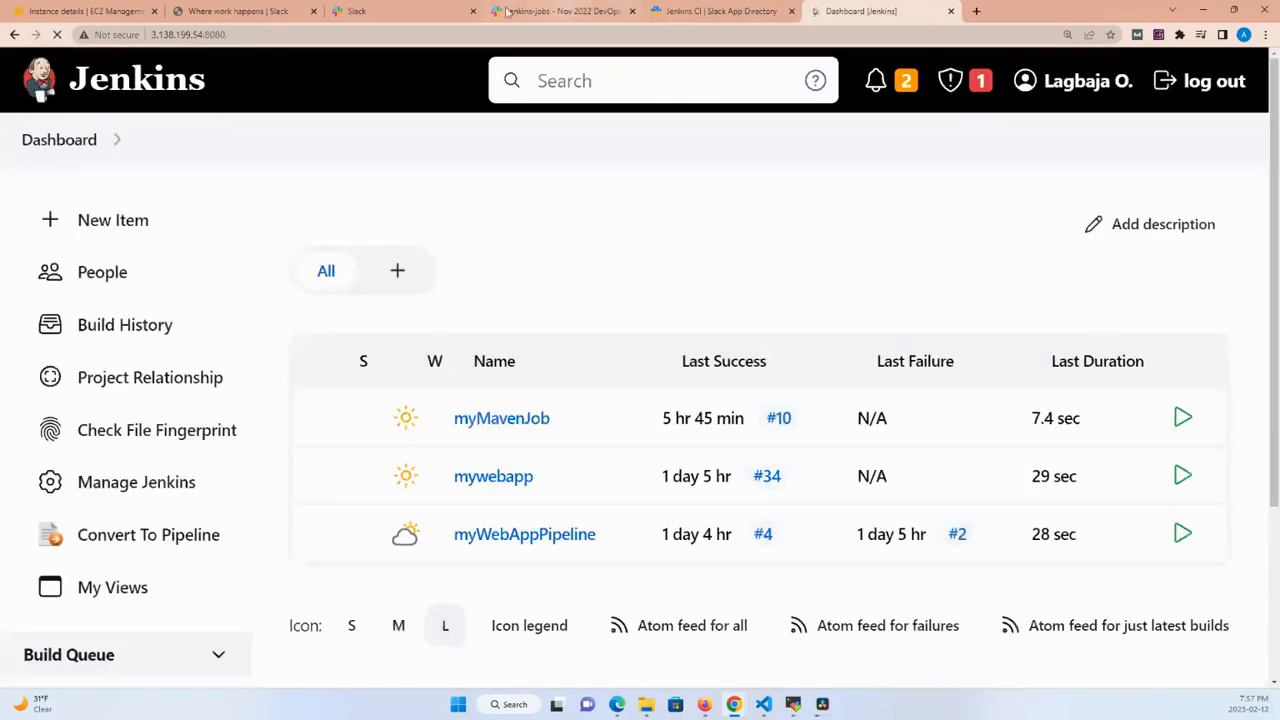
# Check the Slack workspace page and return to the Jenkins dashboard
pyautogui.click(405, 11)
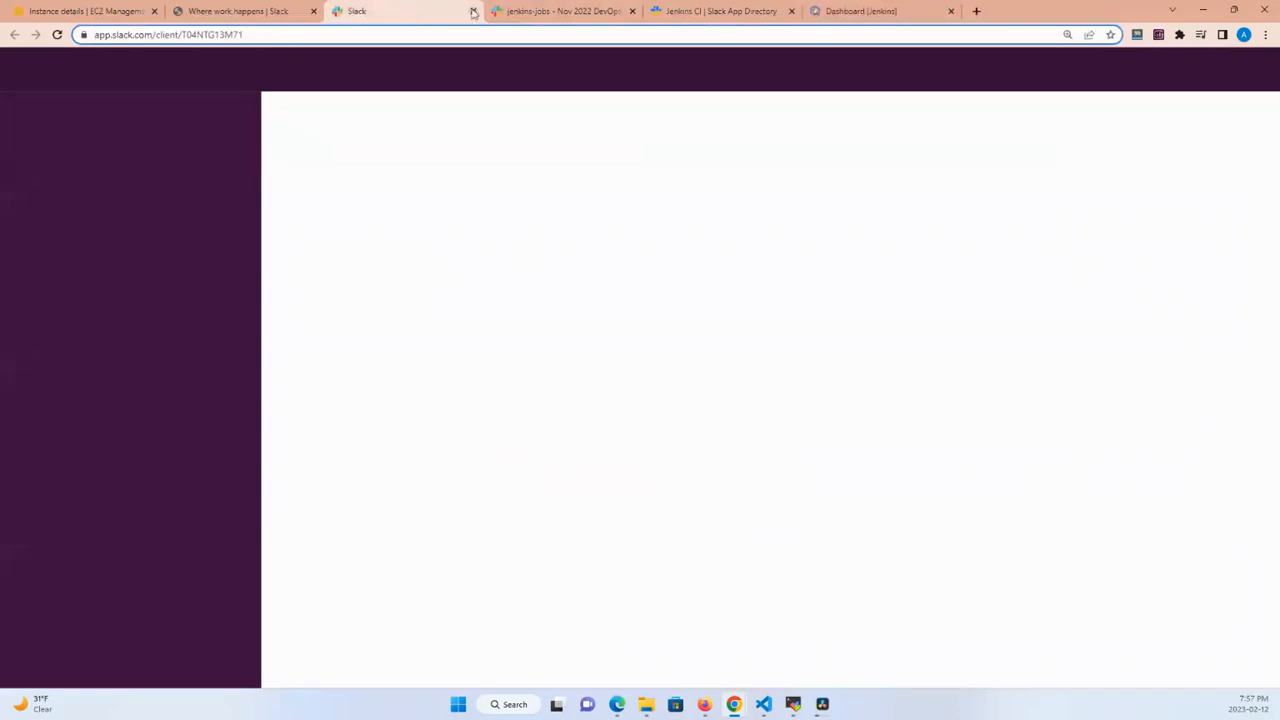
pyautogui.click(848, 12)
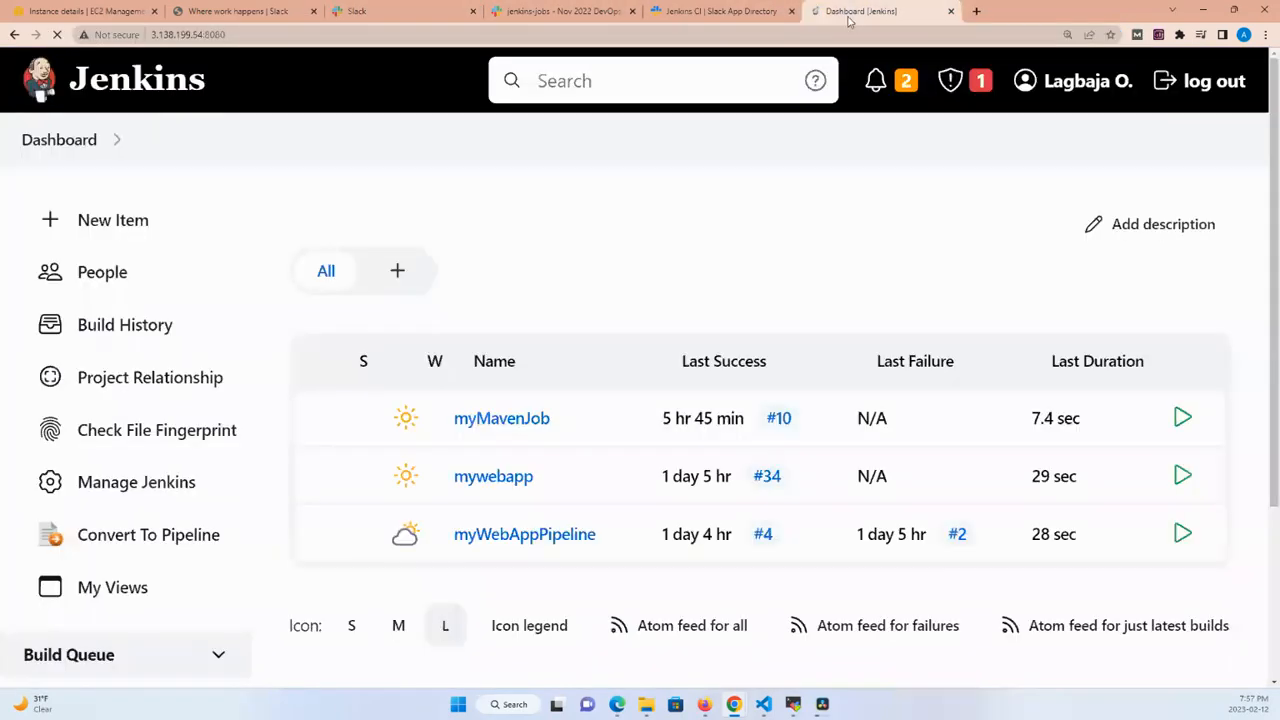
# Load the jenkins-jobs channel address in the blank Slack page and return to the Jenkins dashboard
pyautogui.click(415, 12)
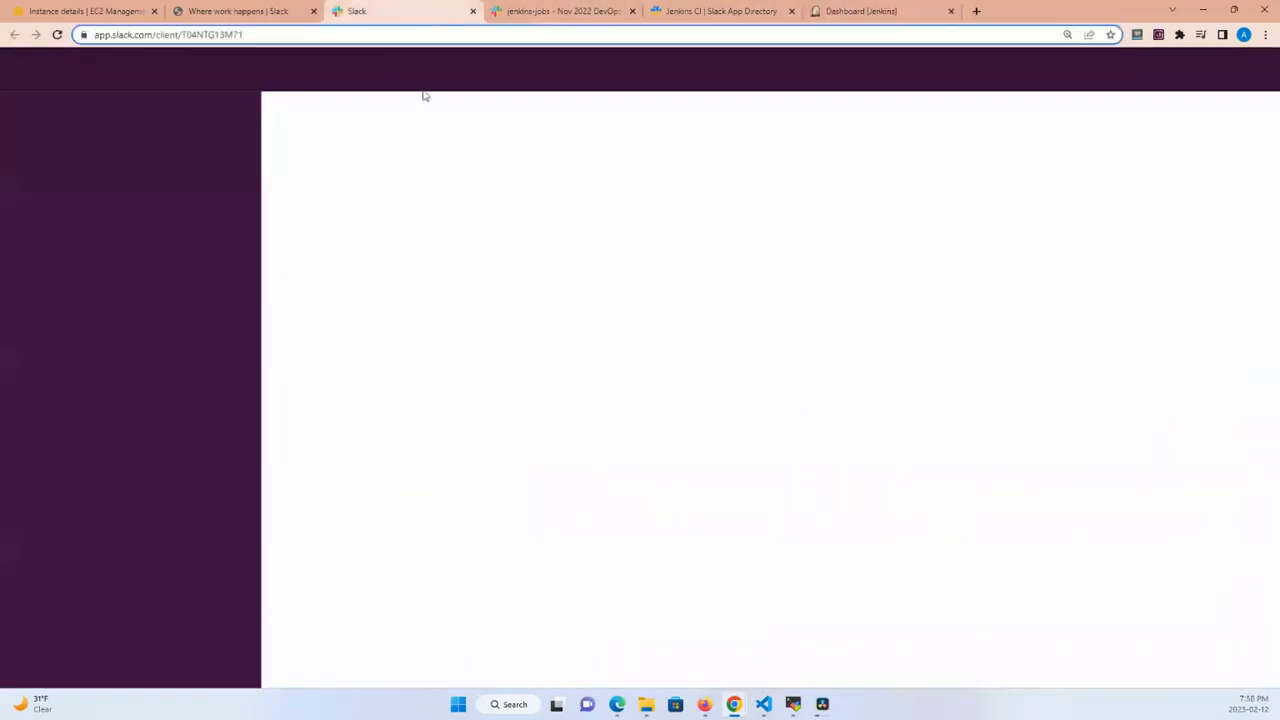
pyautogui.click(528, 12)
pyautogui.click(408, 12)
pyautogui.click(281, 34)
pyautogui.press('Return')
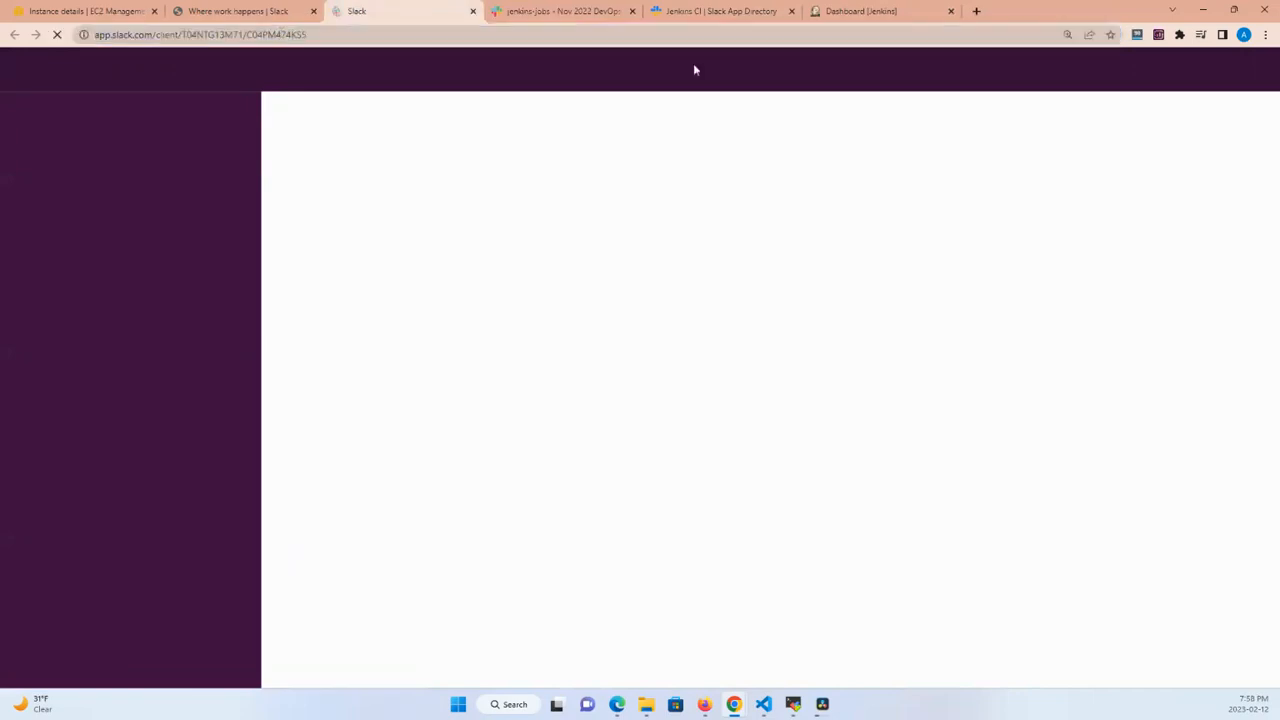
pyautogui.click(851, 8)
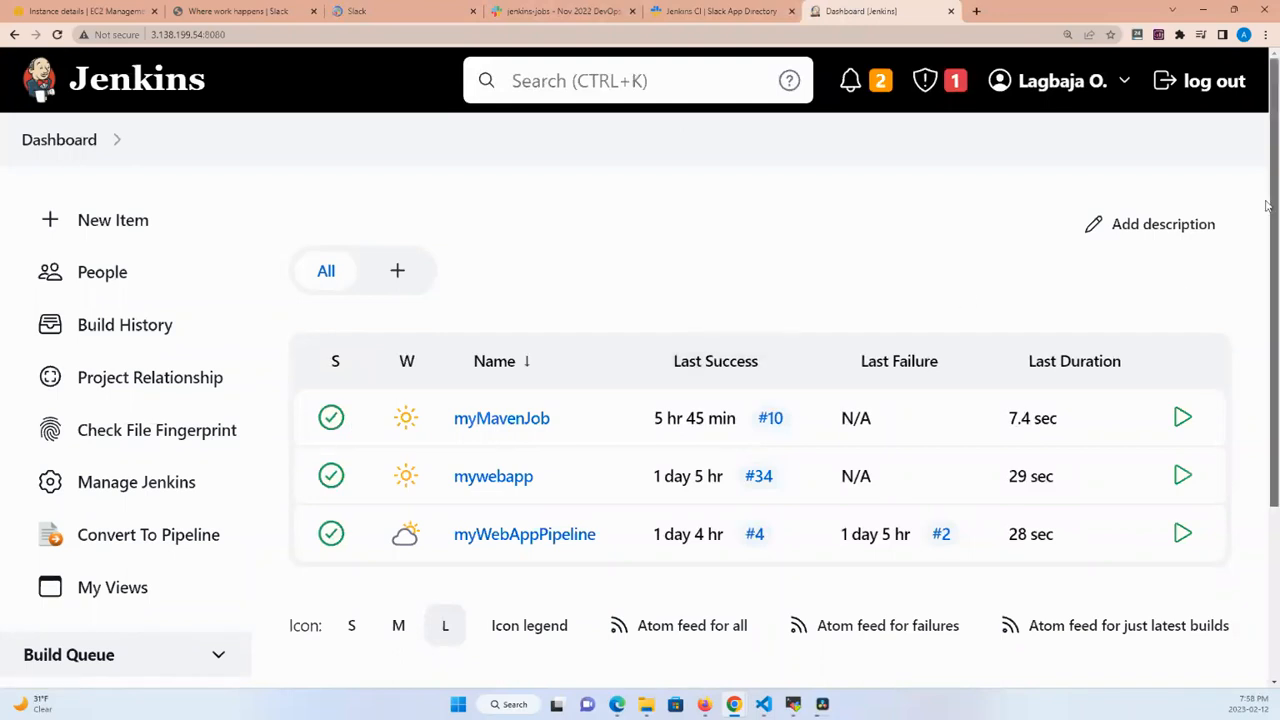
# Open the configuration page of the myMavenJob project from the Jenkins dashboard
pyautogui.moveTo(1266, 205); pyautogui.dragTo(1266, 303)
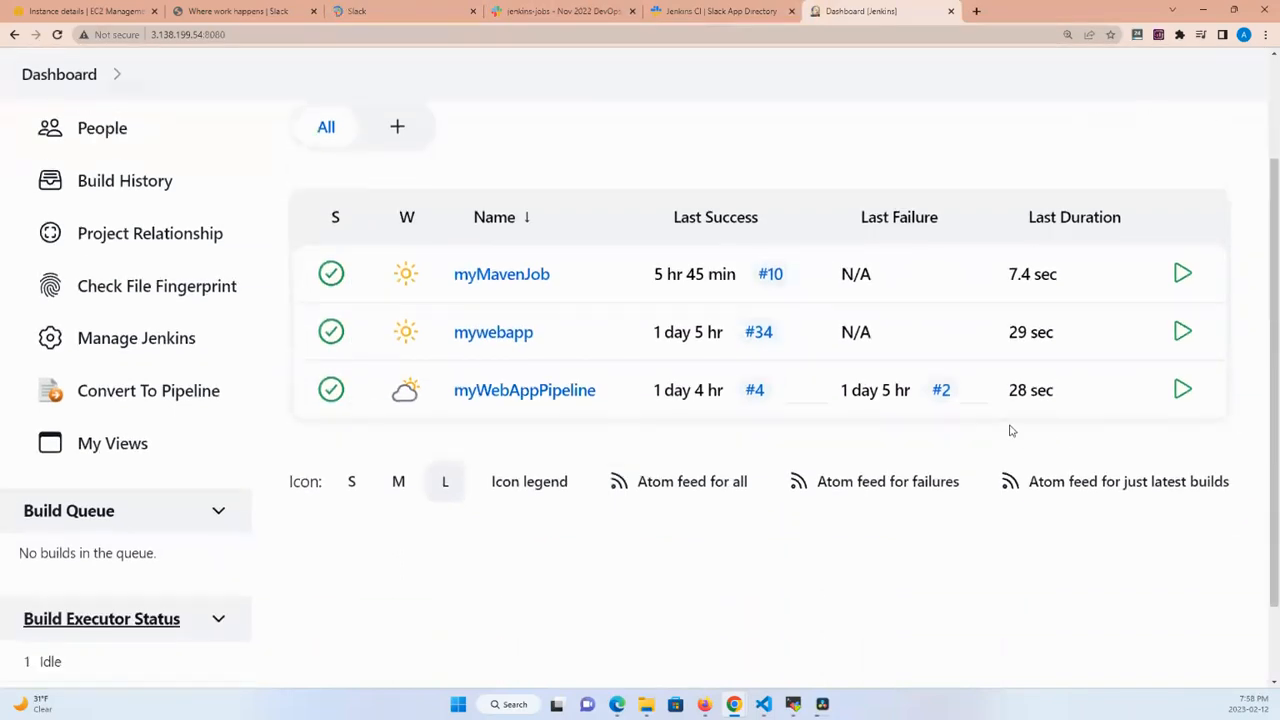
pyautogui.click(515, 283)
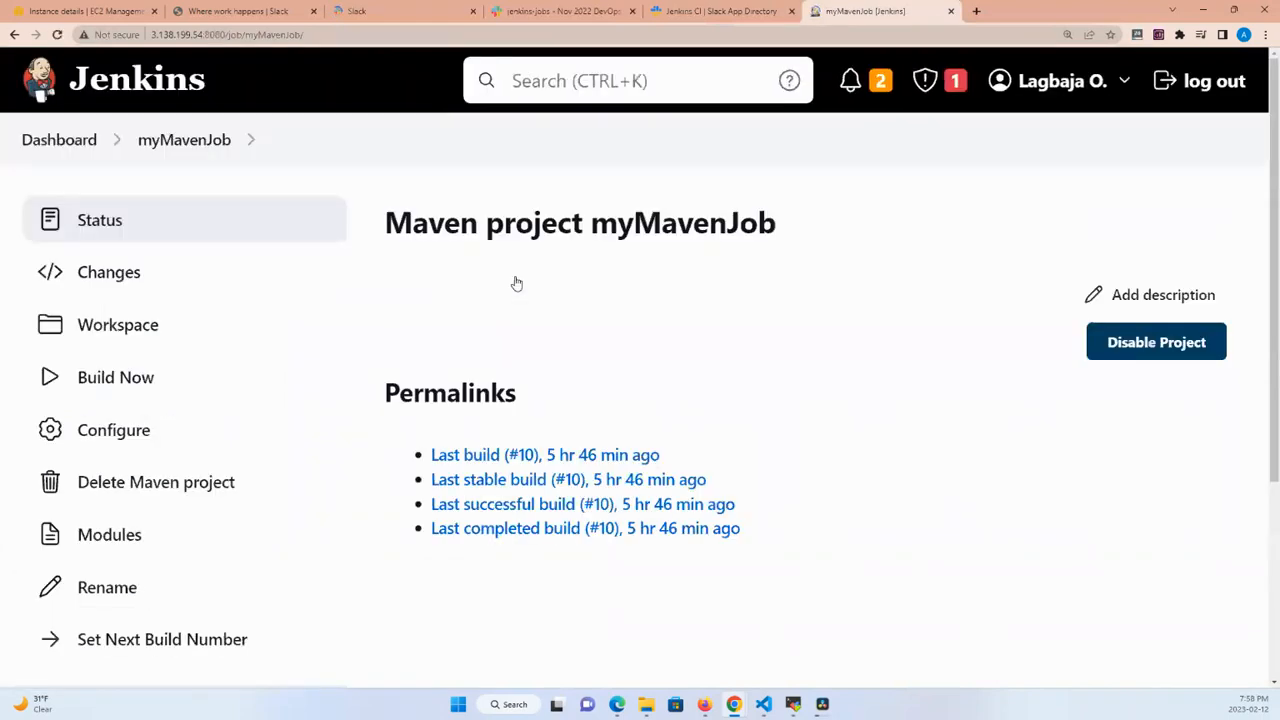
pyautogui.scroll(-1, 516, 284)
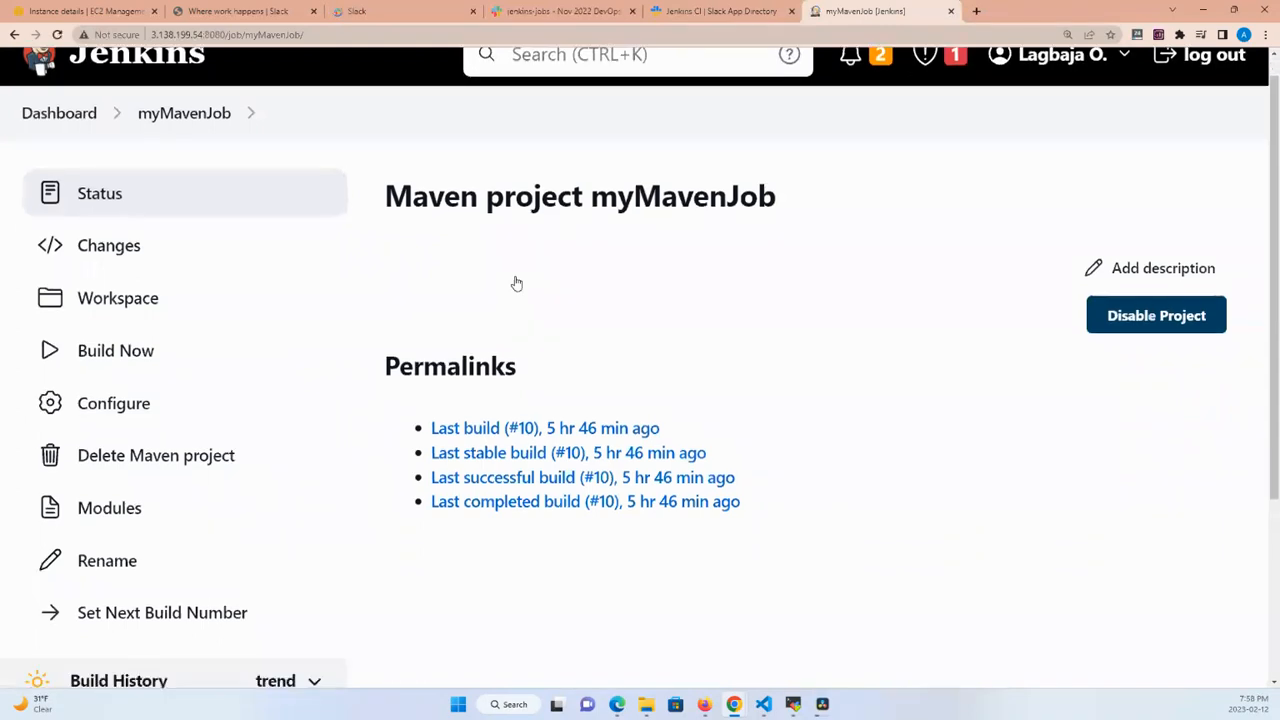
pyautogui.scroll(-3, 516, 284)
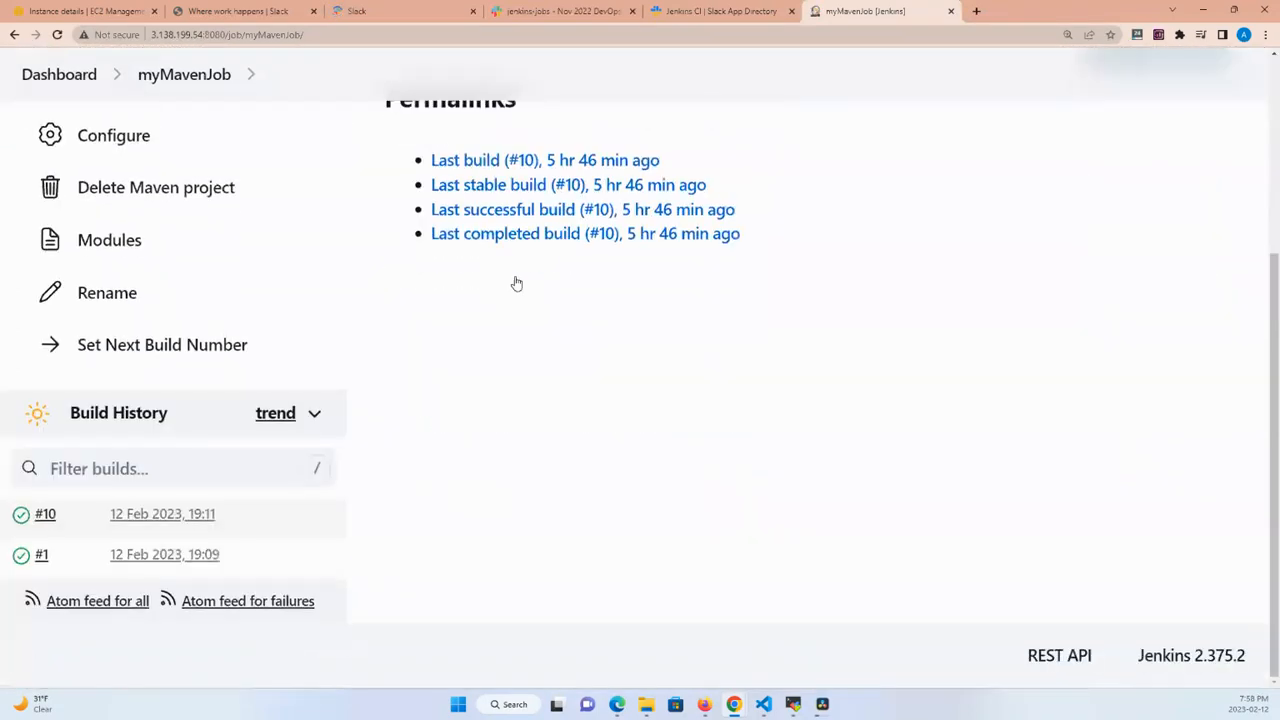
pyautogui.scroll(1, 117, 297)
pyautogui.click(114, 243)
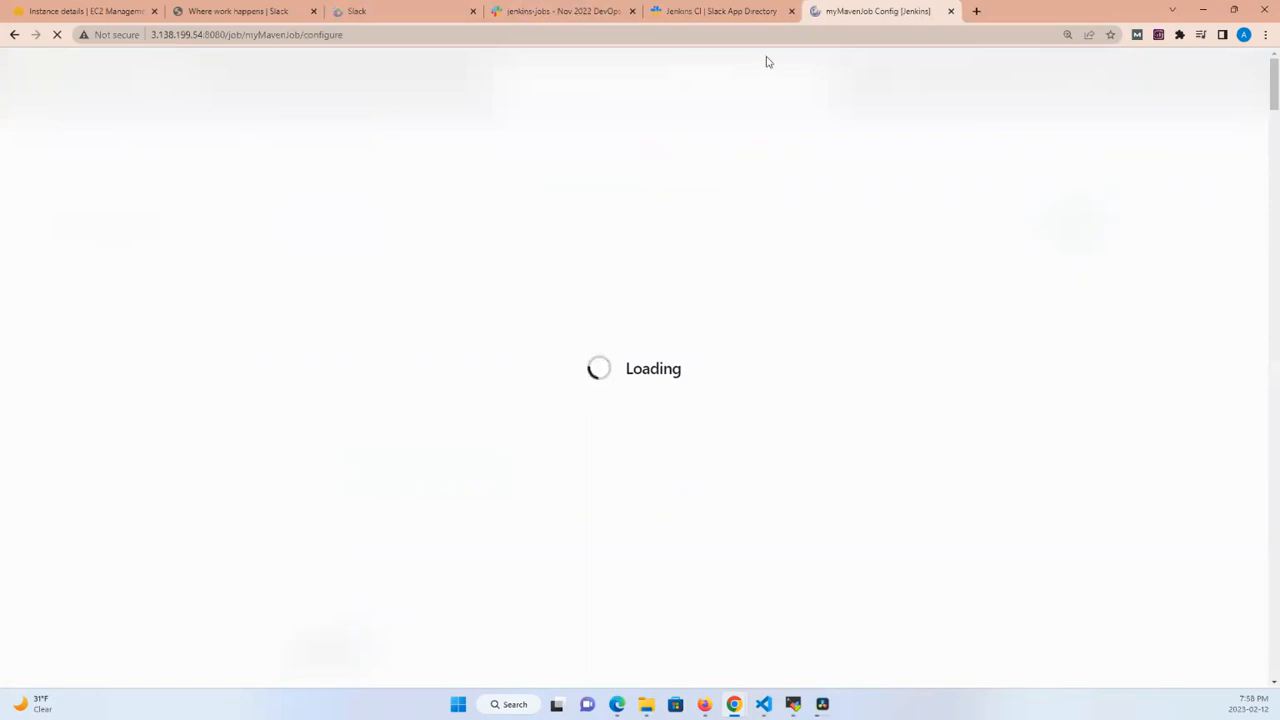
# Check the open Jenkins CI integration and Slack workspace pages, and return to the myMavenJob configuration
pyautogui.click(716, 14)
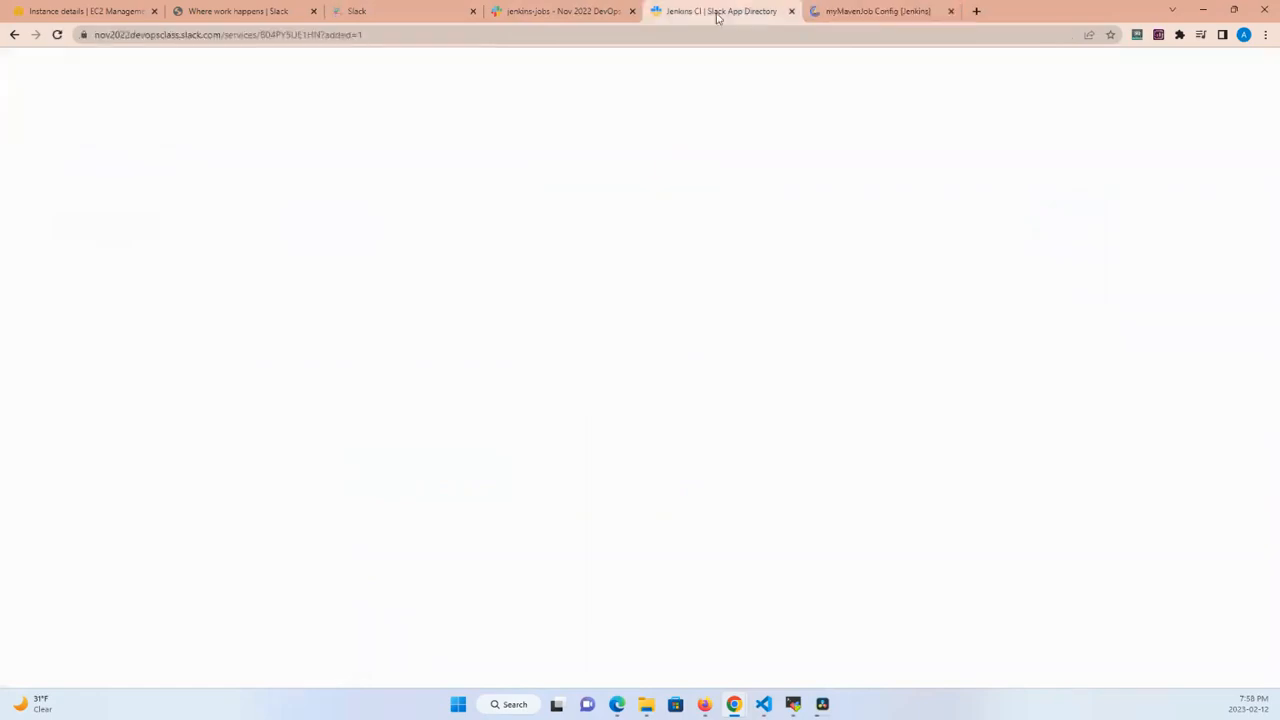
pyautogui.click(570, 14)
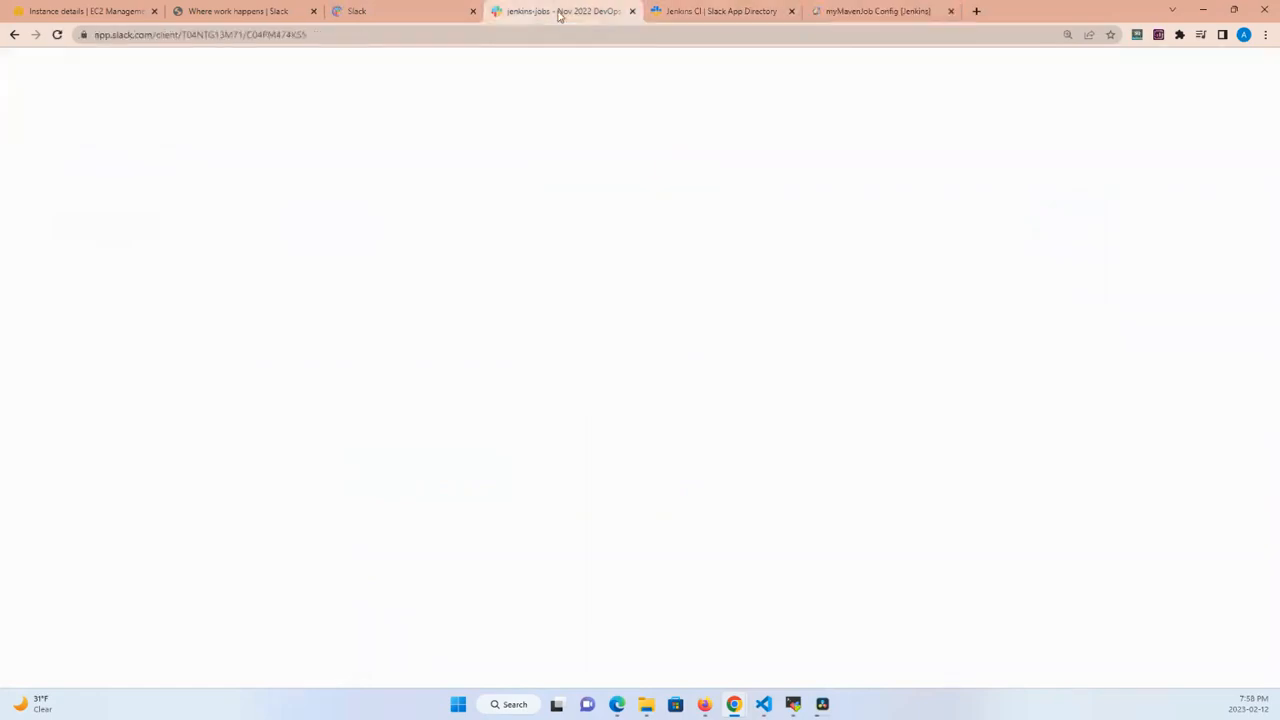
pyautogui.click(423, 22)
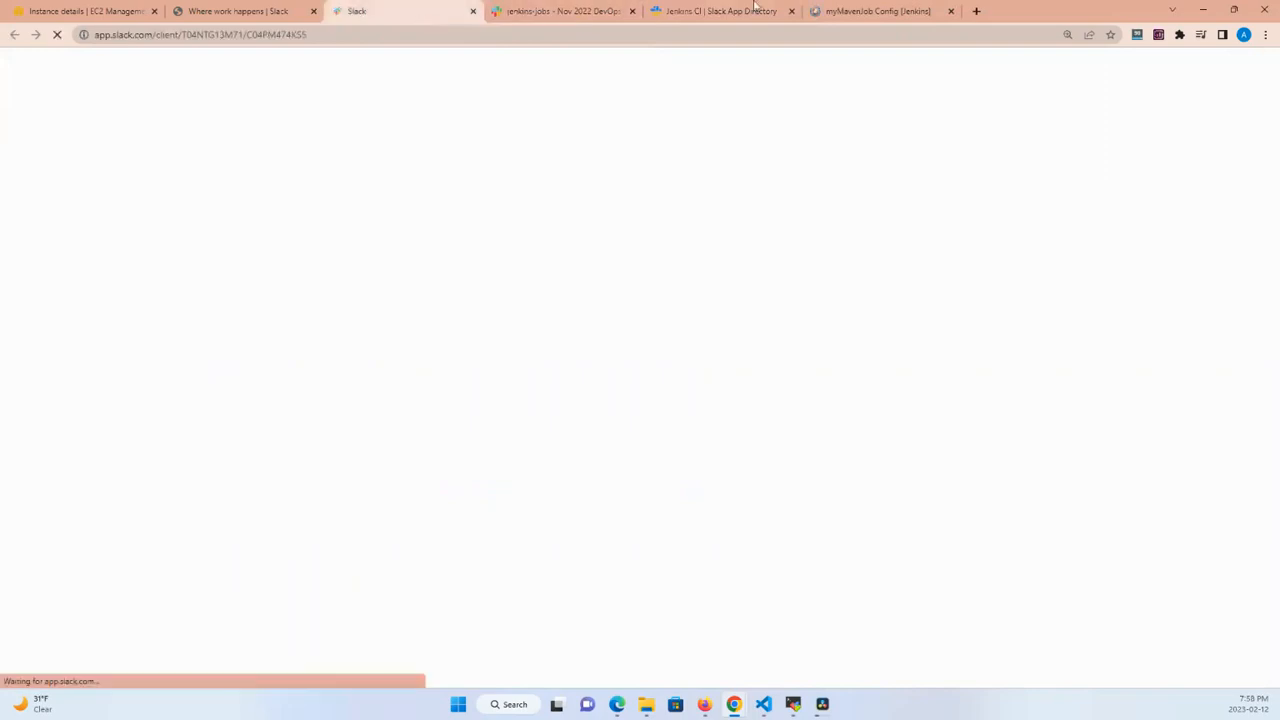
pyautogui.click(866, 10)
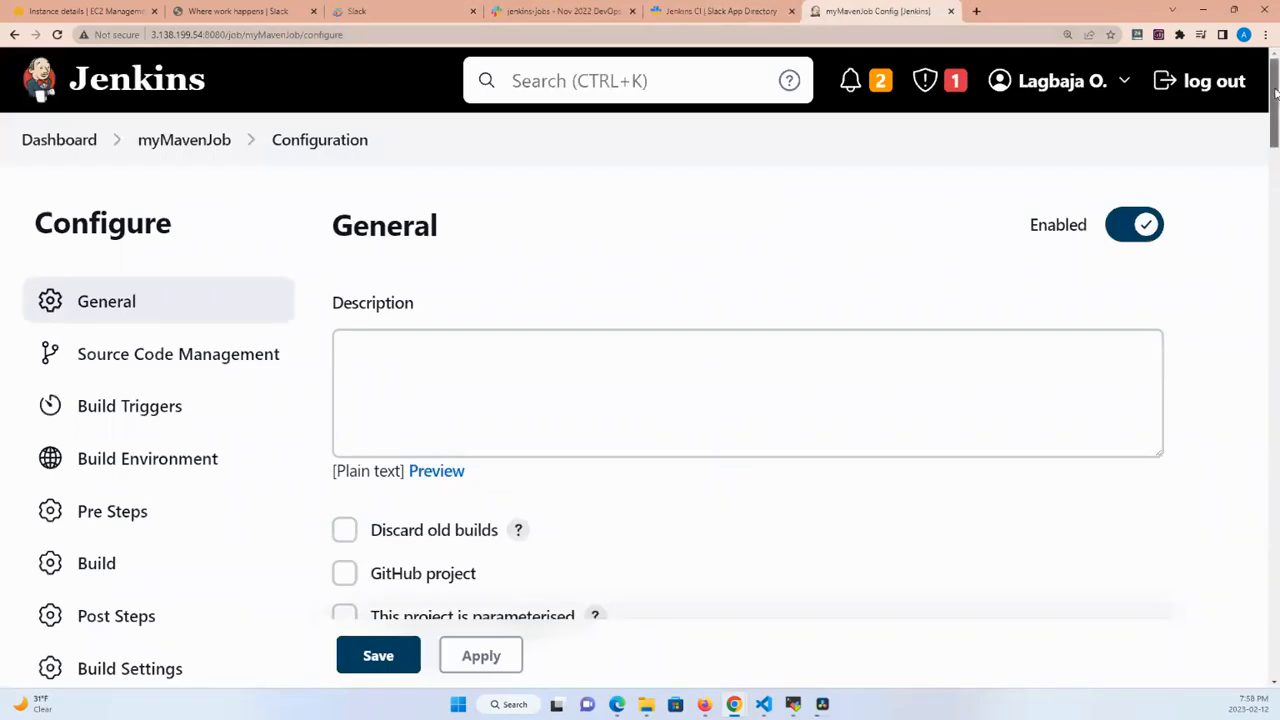
# Add Slack Notifications as a post-build action in the myMavenJob configuration
pyautogui.moveTo(1275, 92); pyautogui.dragTo(1275, 206)
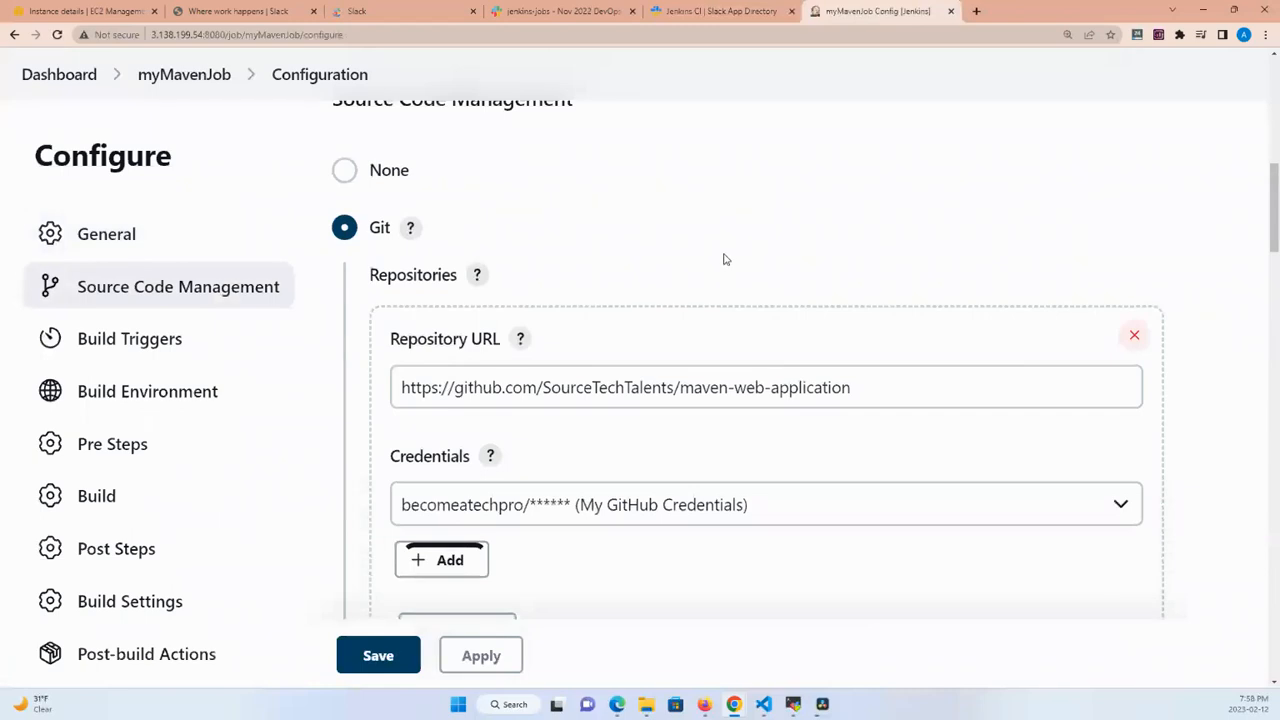
pyautogui.moveTo(1275, 217); pyautogui.dragTo(1276, 340)
pyautogui.scroll(-5, 1276, 340)
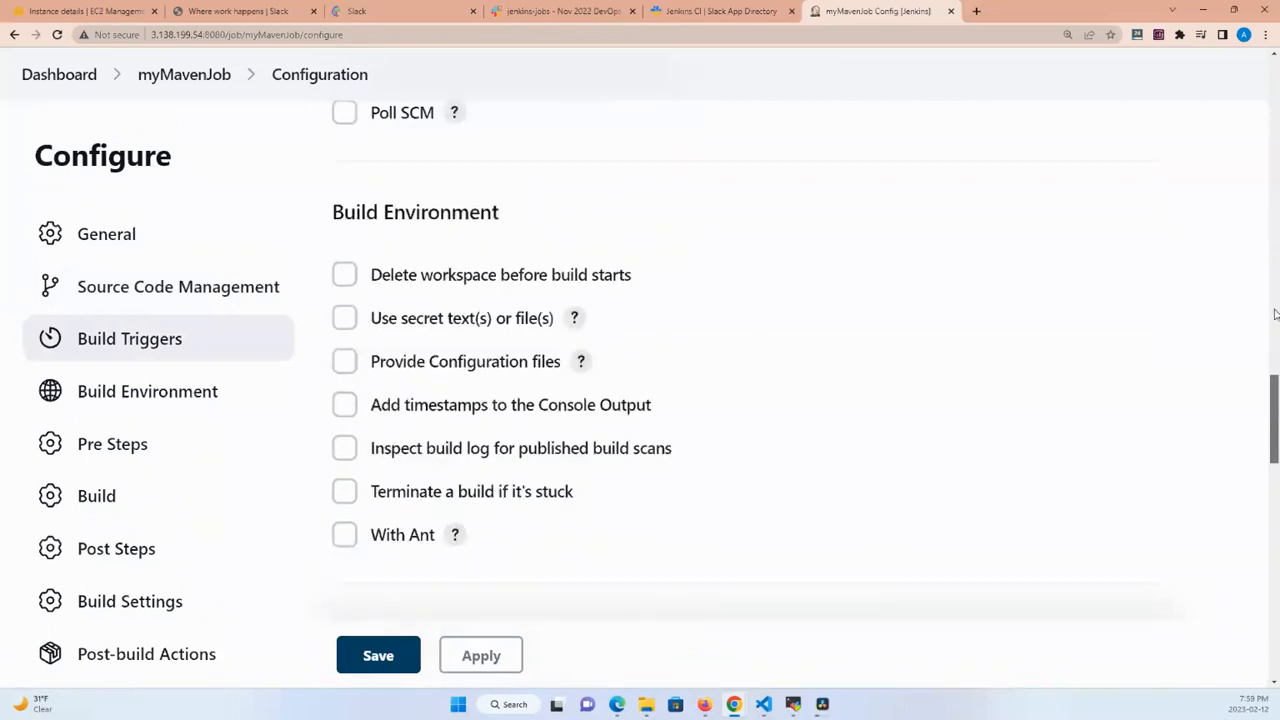
pyautogui.click(1275, 234)
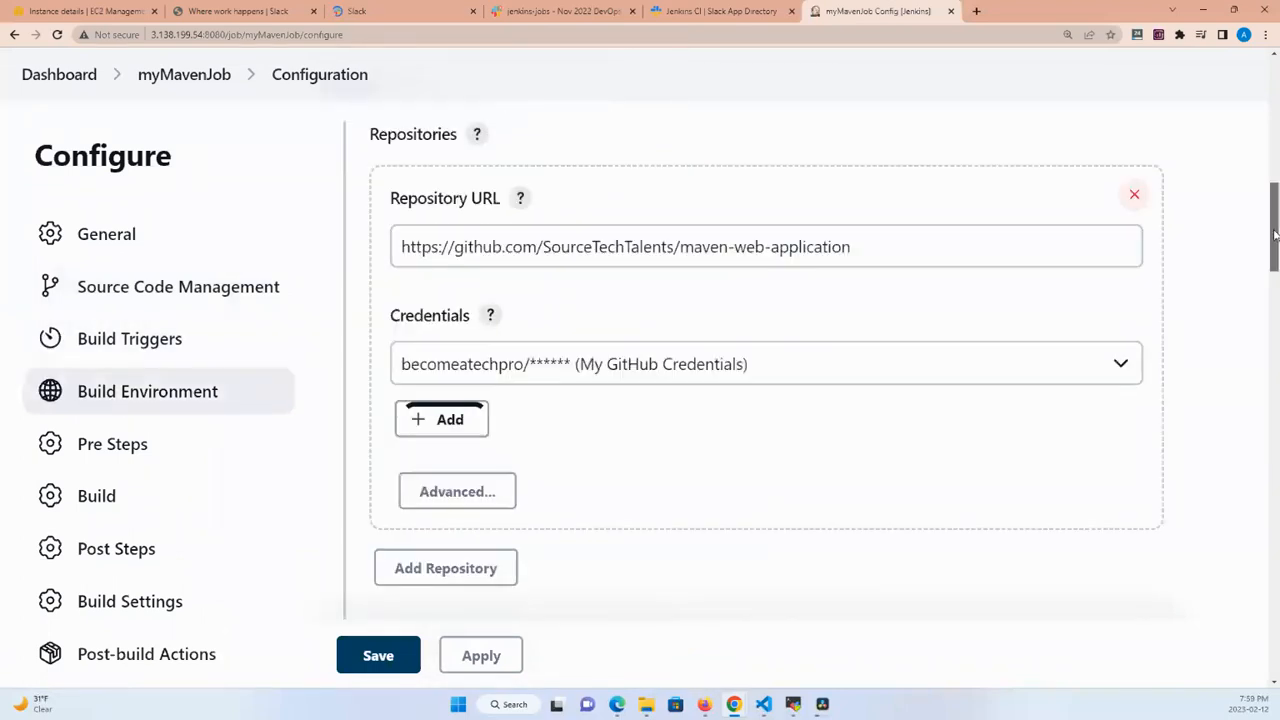
pyautogui.moveTo(1275, 234); pyautogui.dragTo(1275, 640)
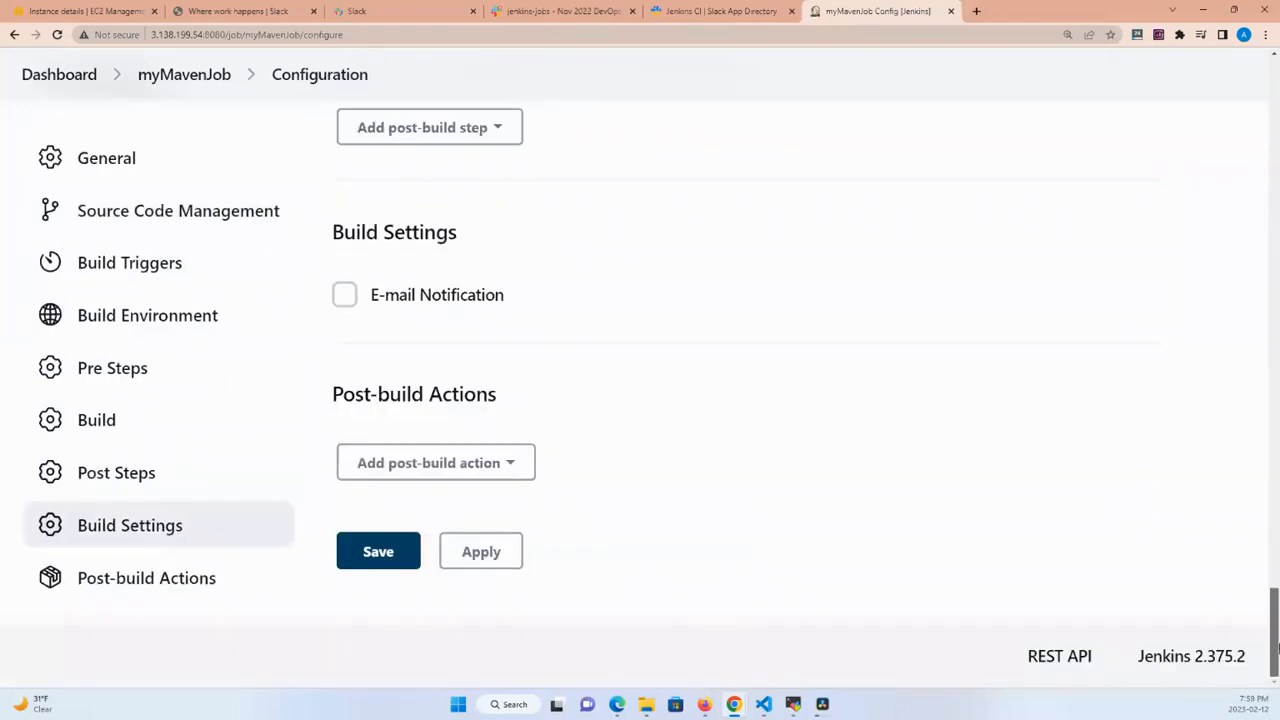
pyautogui.click(507, 465)
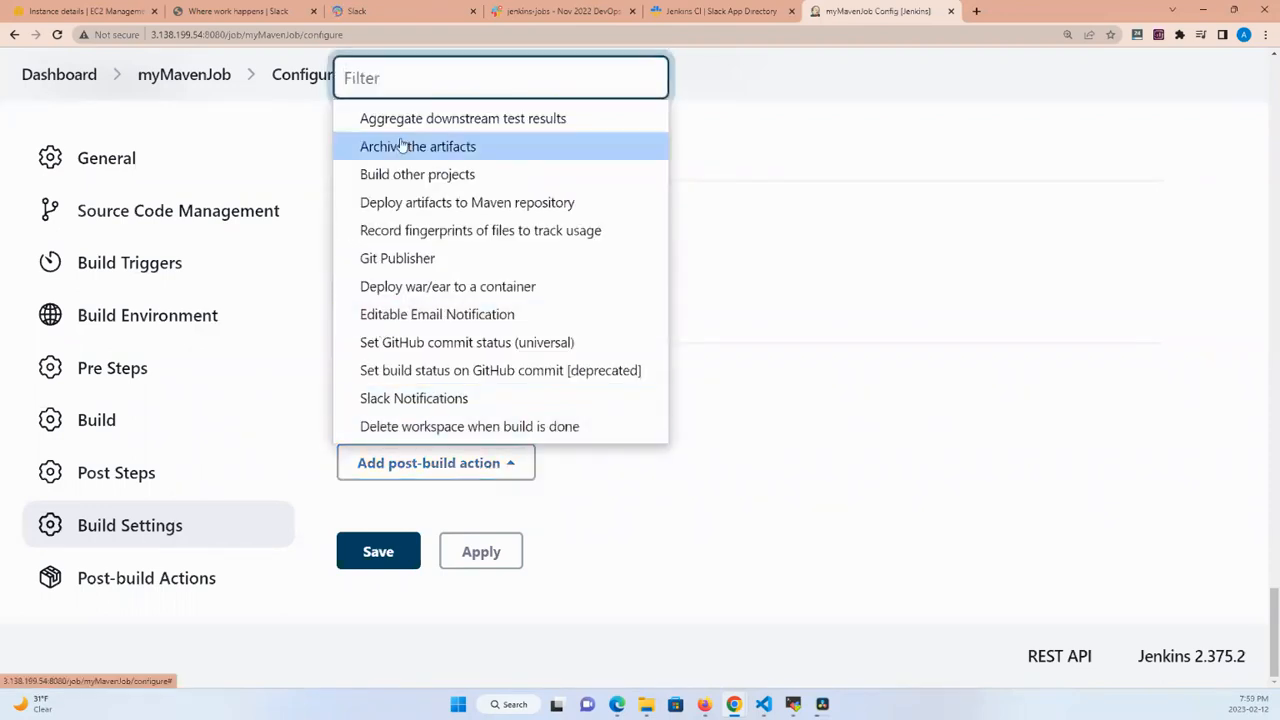
pyautogui.click(433, 400)
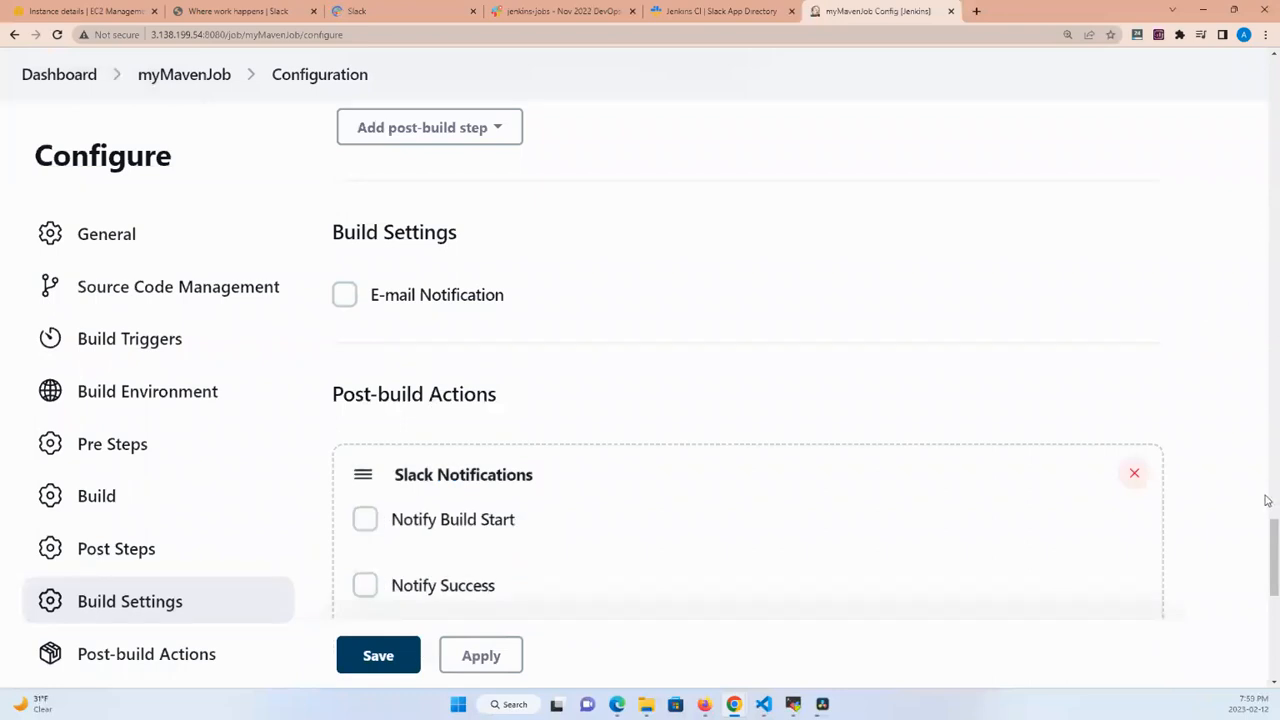
# Enable Notify Build Start, Notify Success, Notify Aborted and Notify Not Built for the Slack Notifications action
pyautogui.moveTo(1275, 538); pyautogui.dragTo(1275, 577)
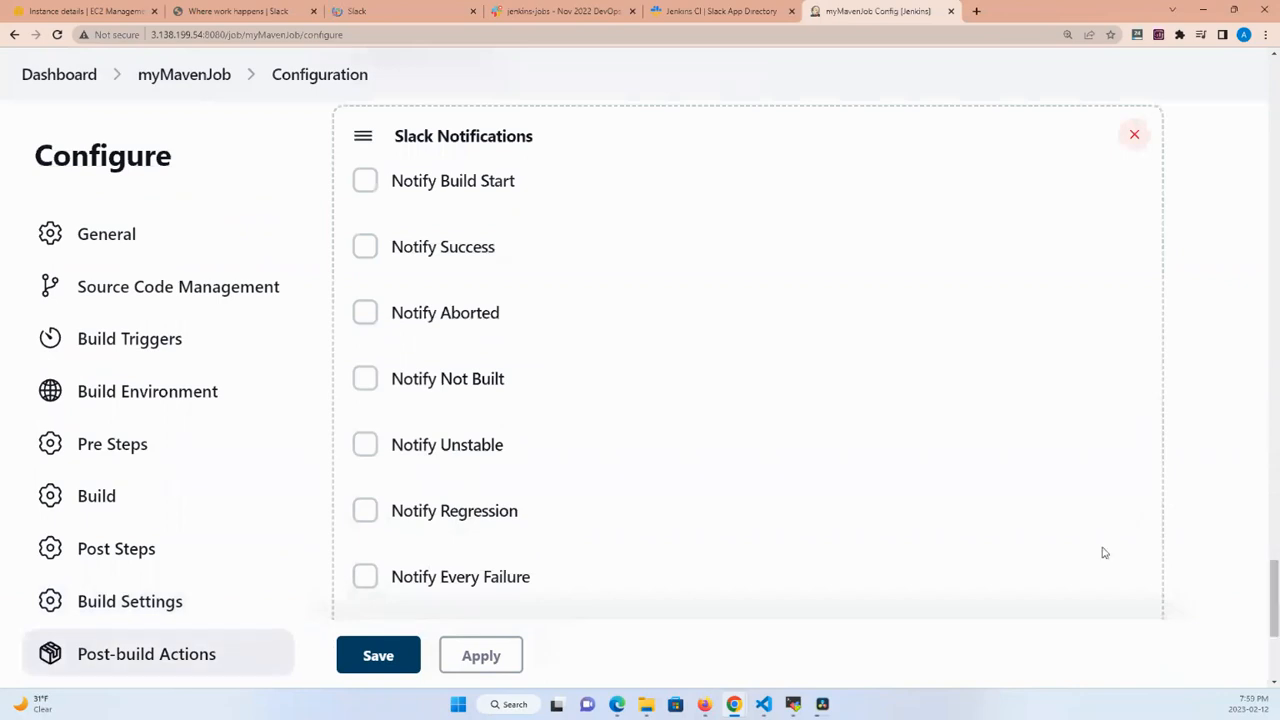
pyautogui.click(366, 182)
pyautogui.click(366, 248)
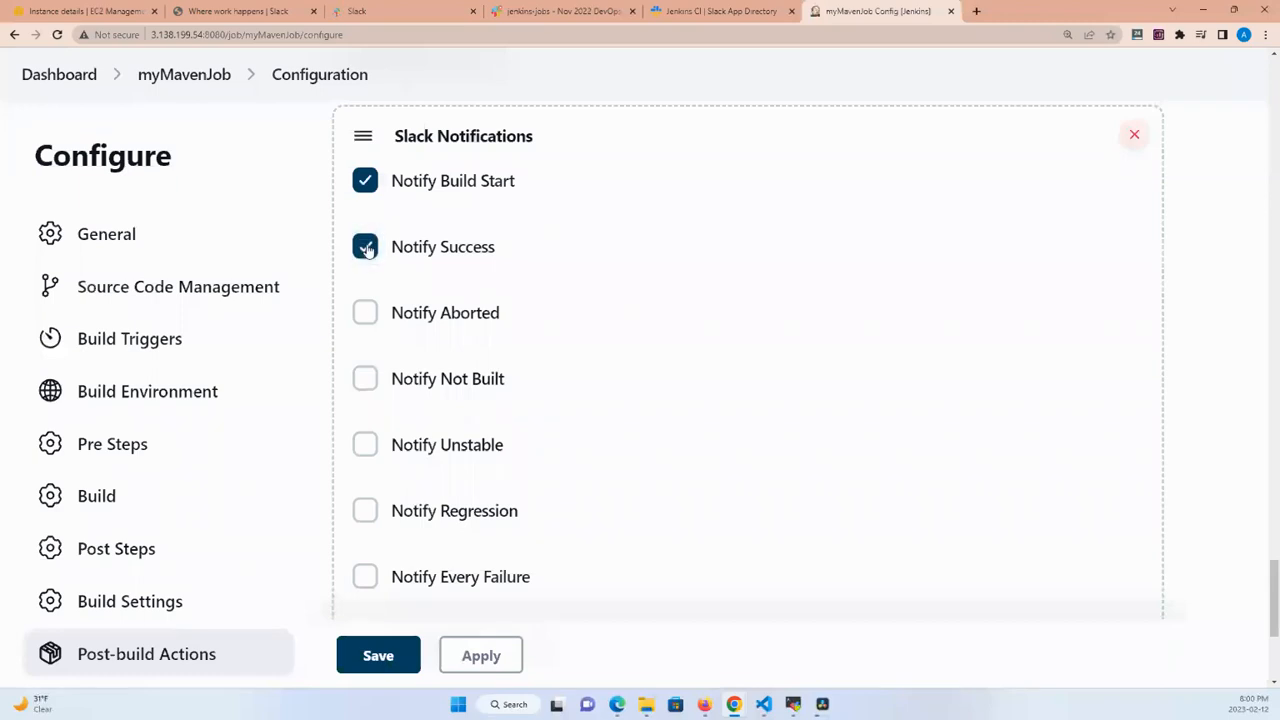
pyautogui.click(364, 315)
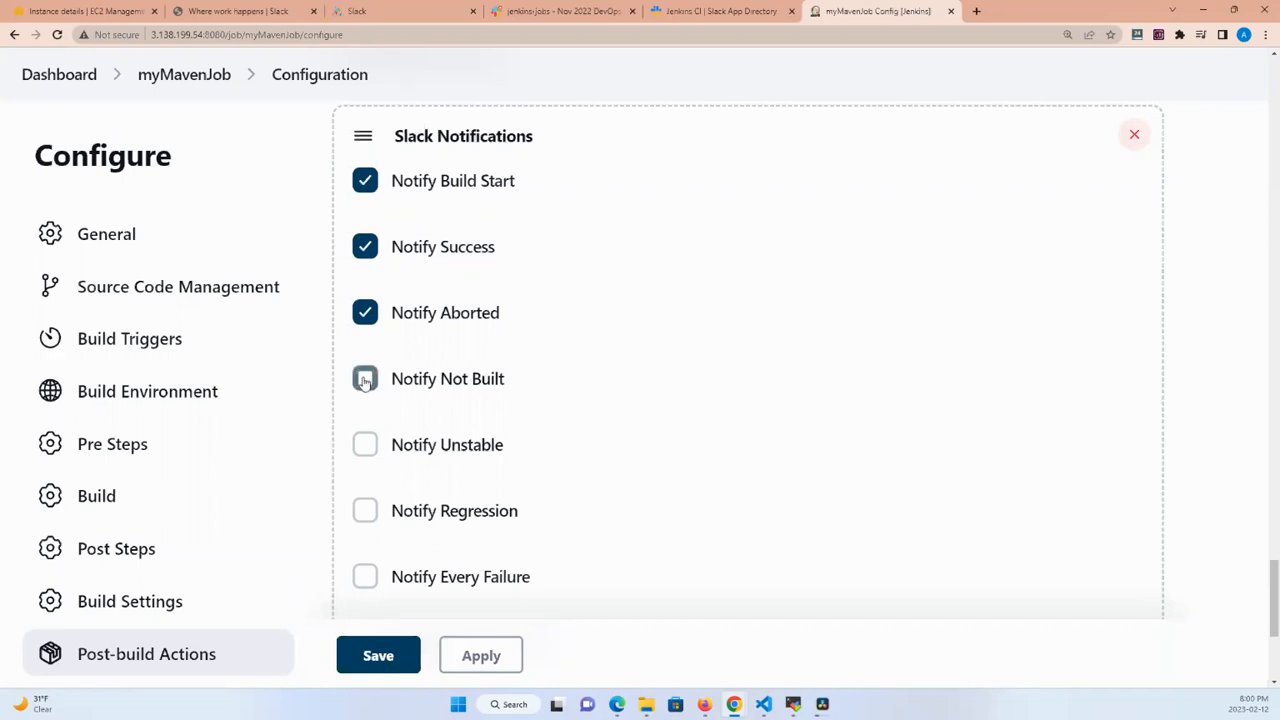
pyautogui.click(366, 380)
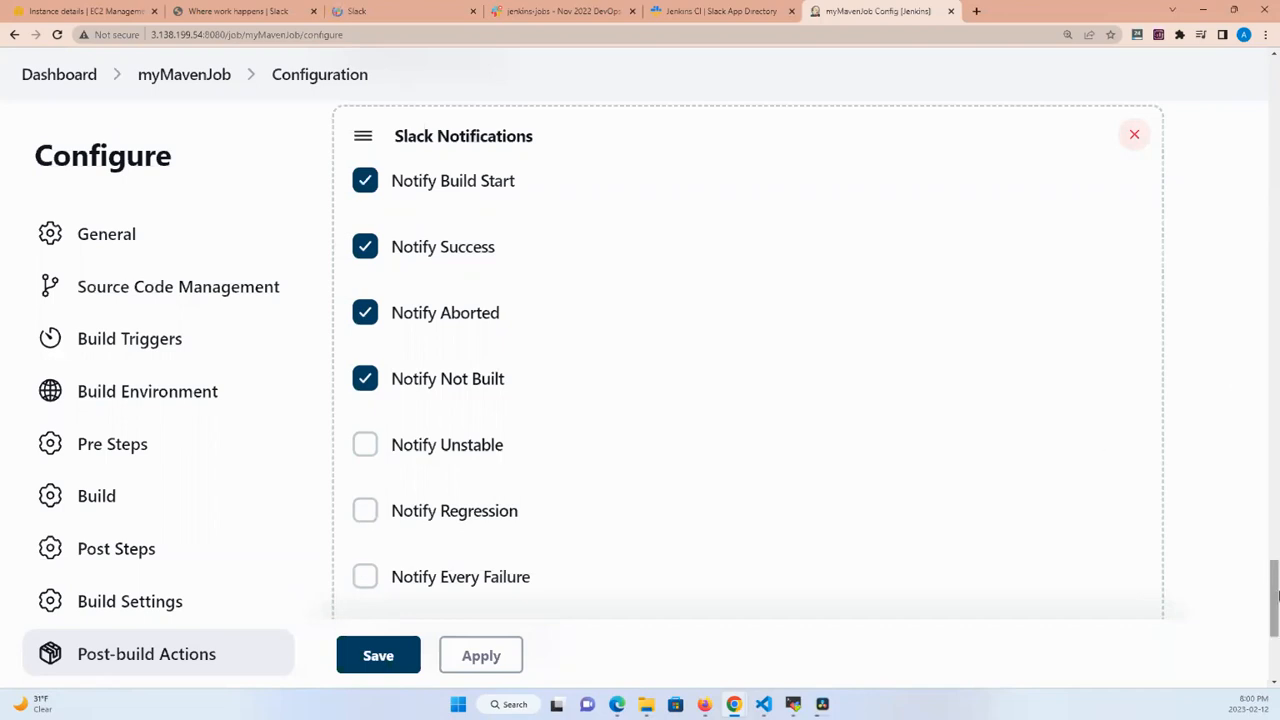
# Review the advanced Slack Notifications options without filling in overrides, and apply and save the myMavenJob configuration
pyautogui.scroll(-3, 1276, 596)
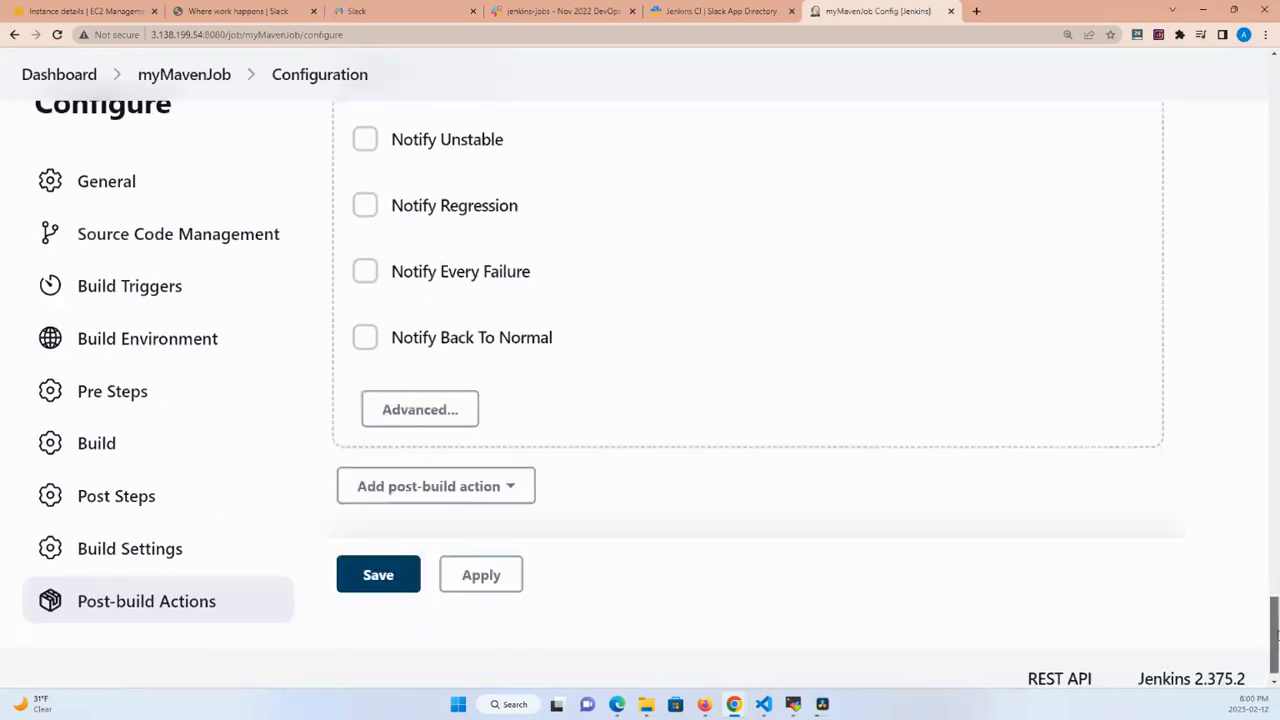
pyautogui.scroll(1, 986, 537)
pyautogui.click(405, 526)
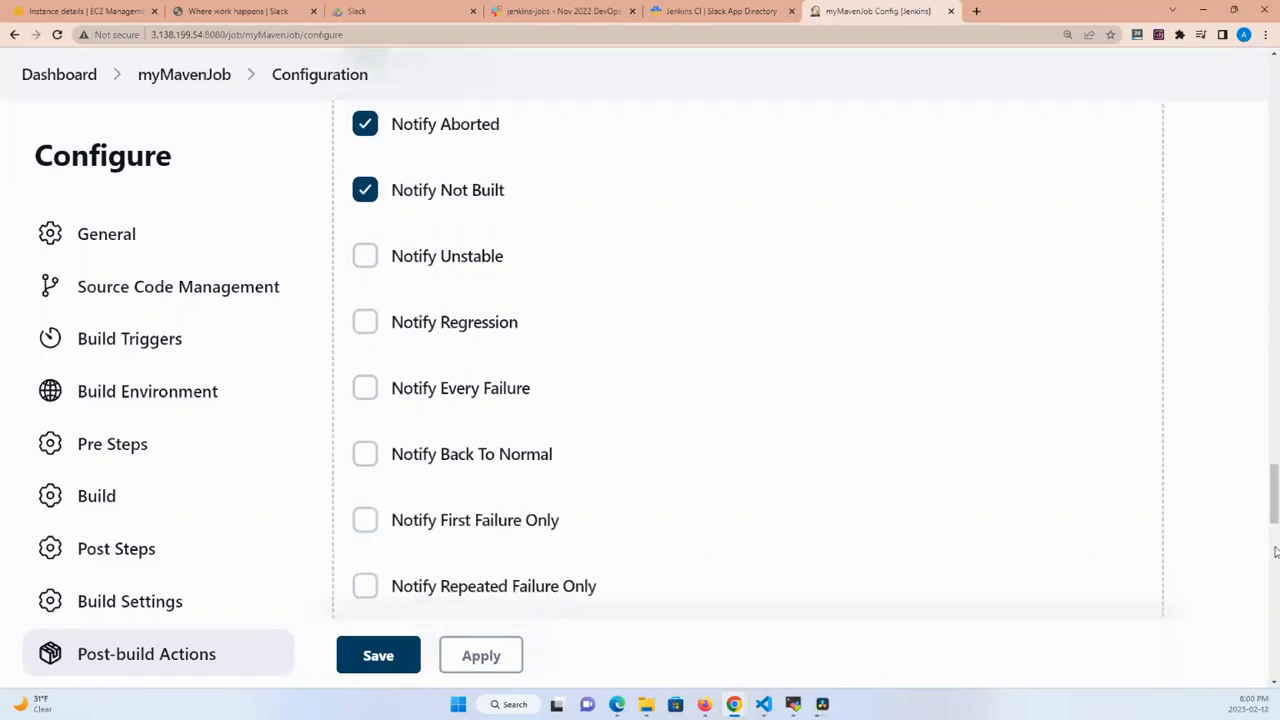
pyautogui.moveTo(1274, 513); pyautogui.dragTo(1274, 586)
pyautogui.click(509, 282)
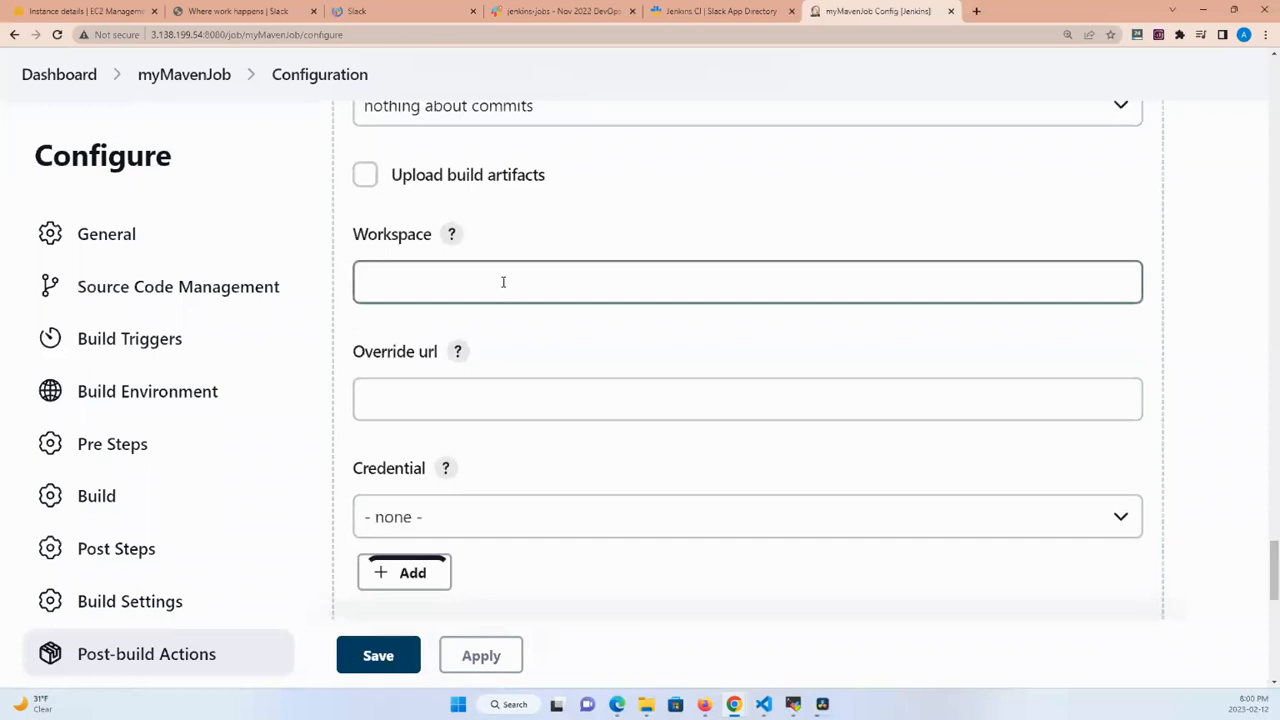
pyautogui.click(503, 282)
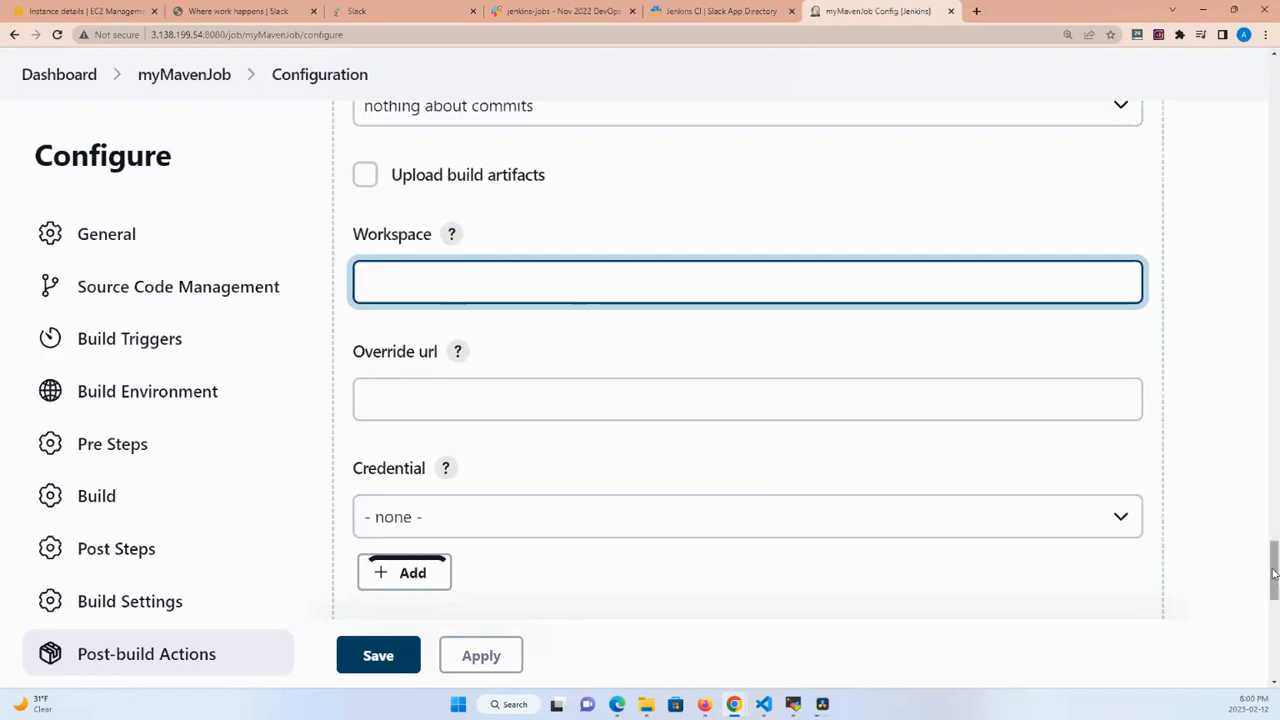
pyautogui.moveTo(1274, 573); pyautogui.dragTo(1274, 628)
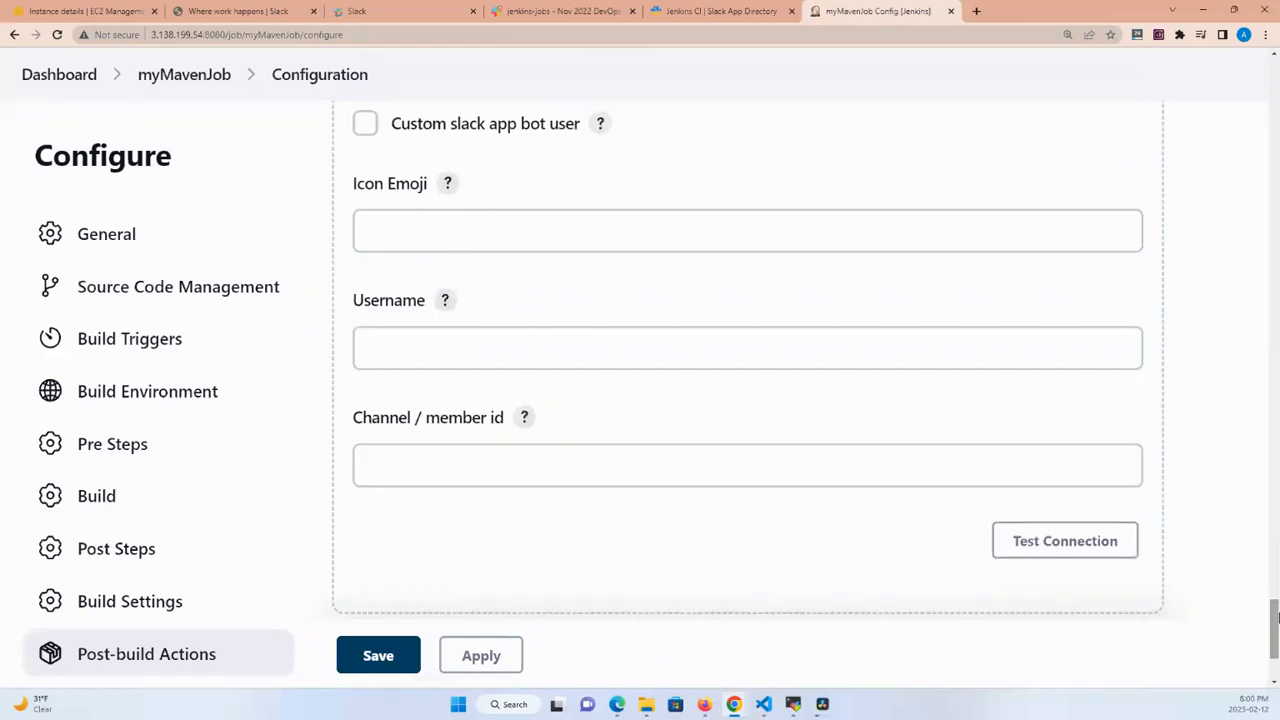
pyautogui.moveTo(1274, 620)
pyautogui.mouseDown()
pyautogui.moveTo(1275, 440)
pyautogui.moveTo(1275, 645)
pyautogui.mouseUp()
pyautogui.click(481, 552)
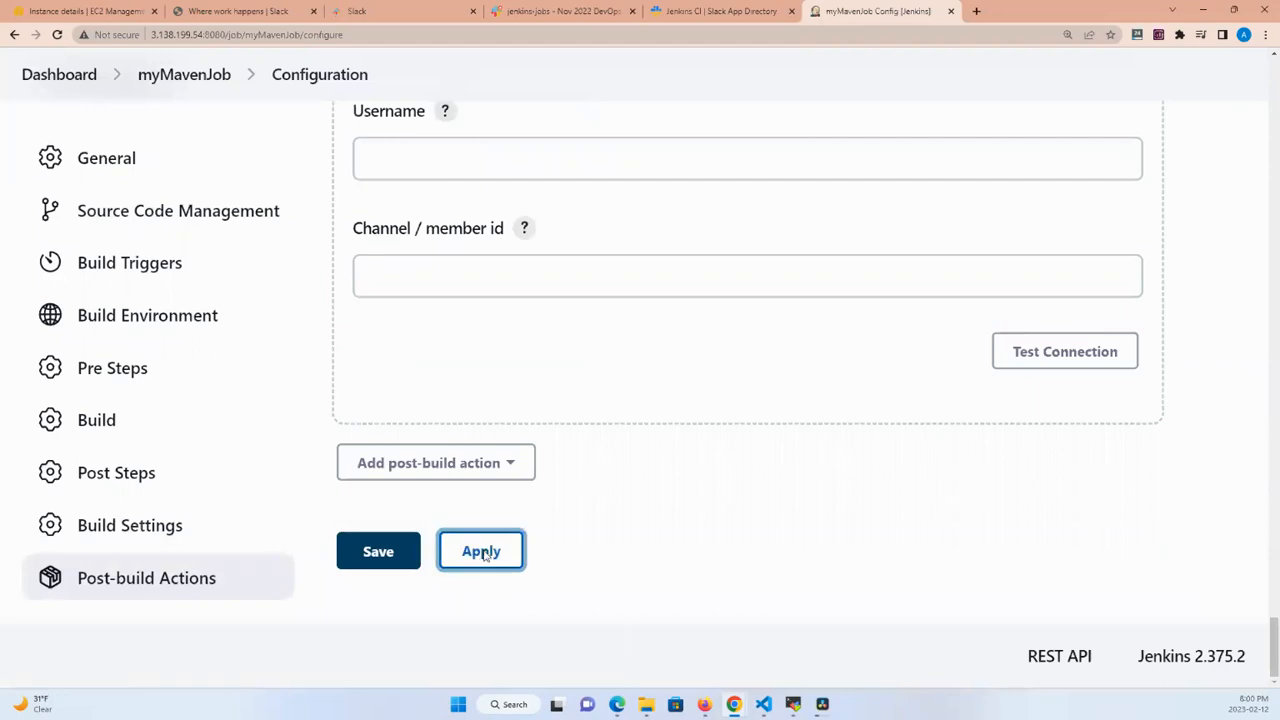
pyautogui.click(377, 553)
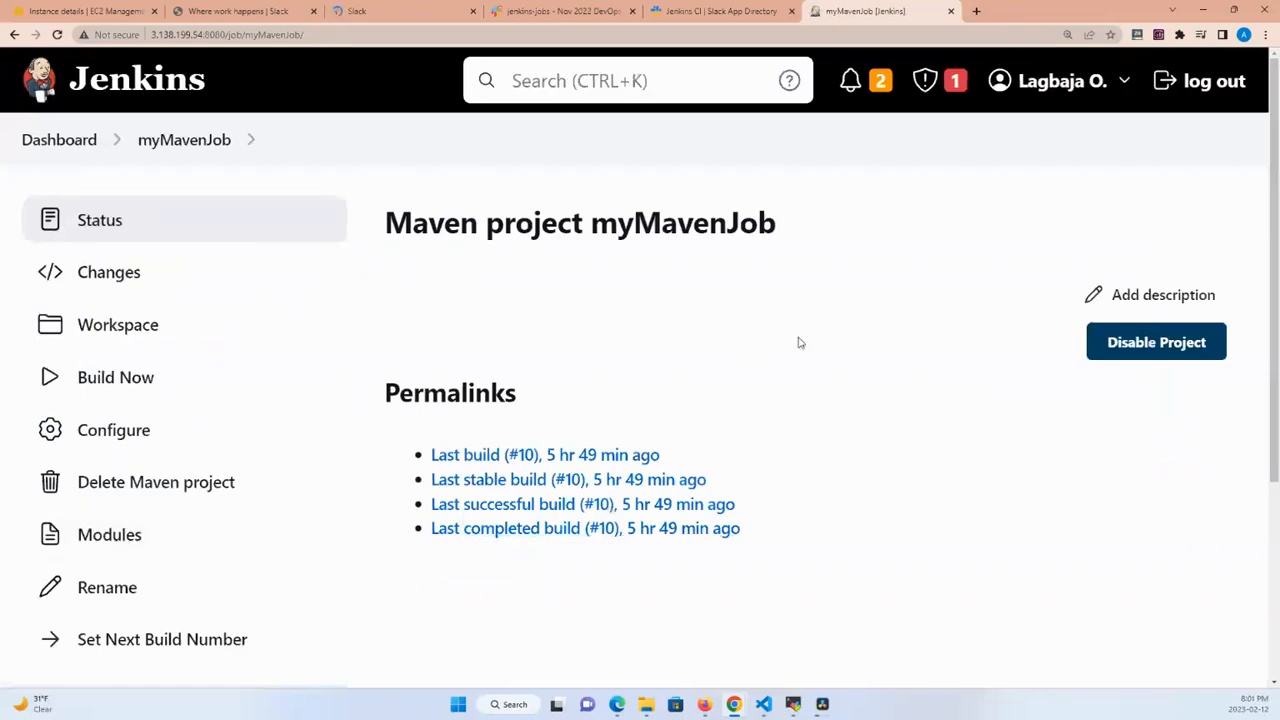
# Start a new build of myMavenJob and bring its build history into view
pyautogui.moveTo(1276, 255); pyautogui.dragTo(1277, 363)
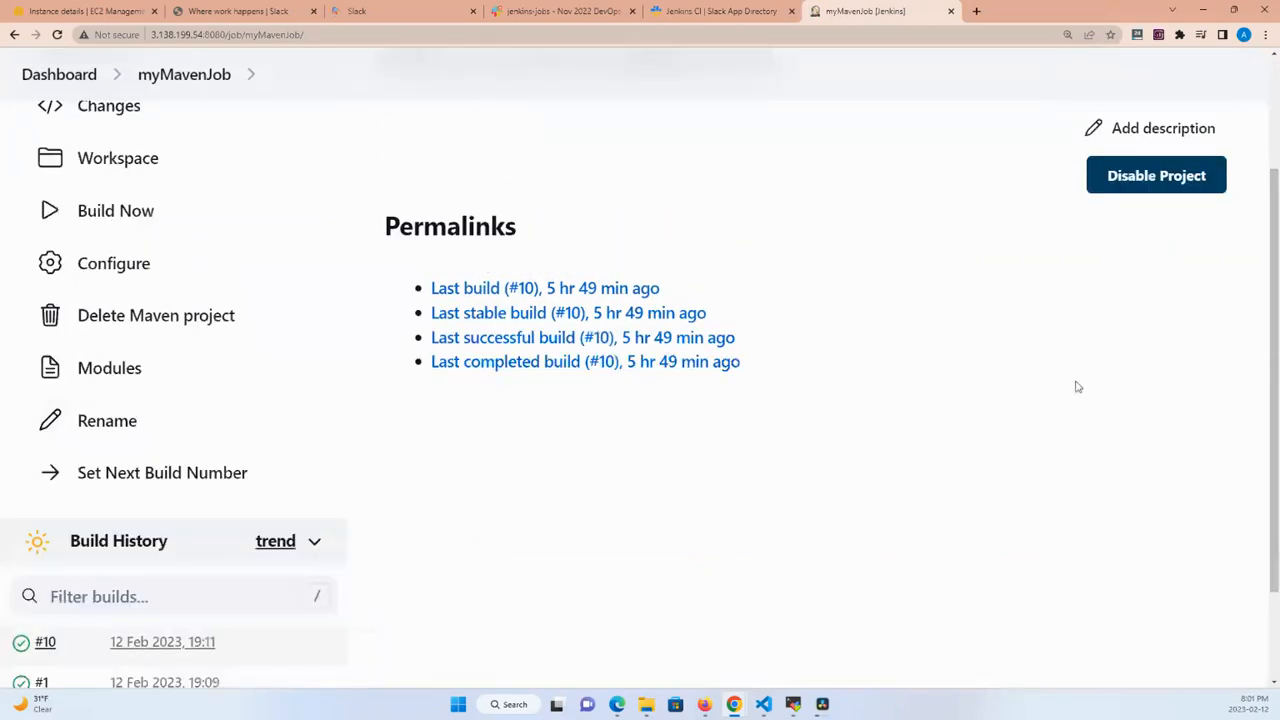
pyautogui.click(79, 212)
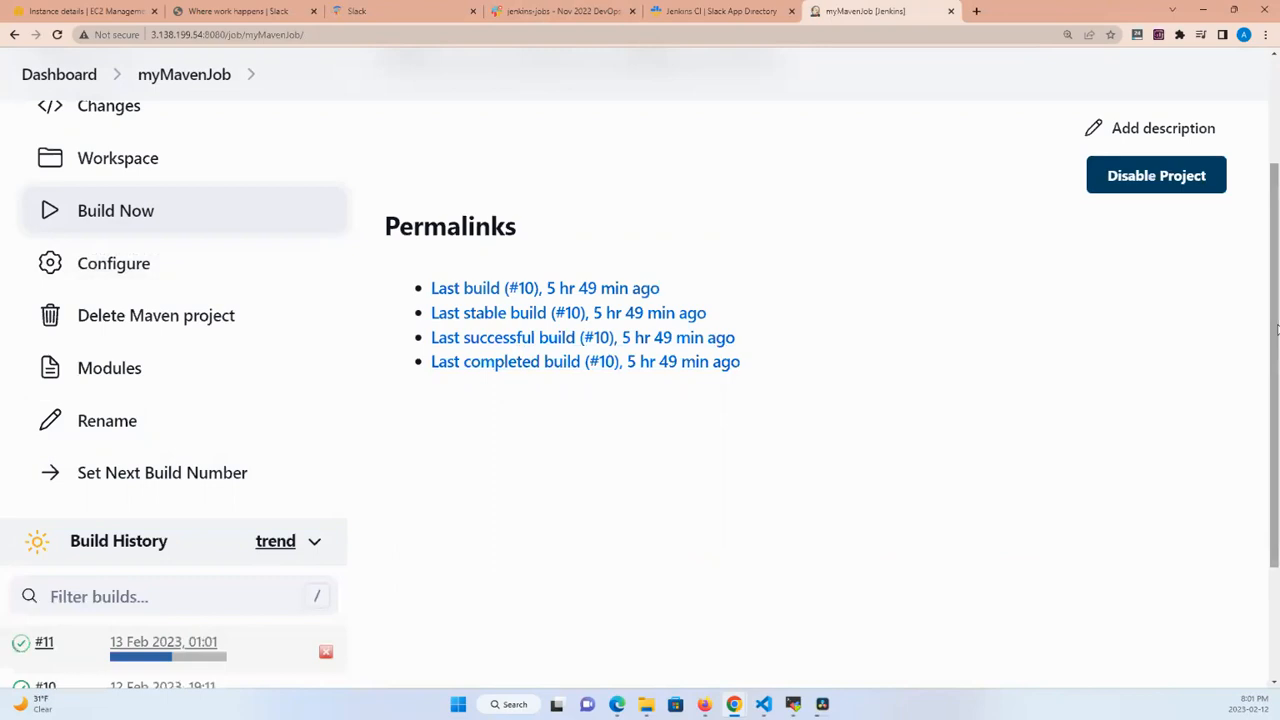
pyautogui.scroll(-1, 1276, 330)
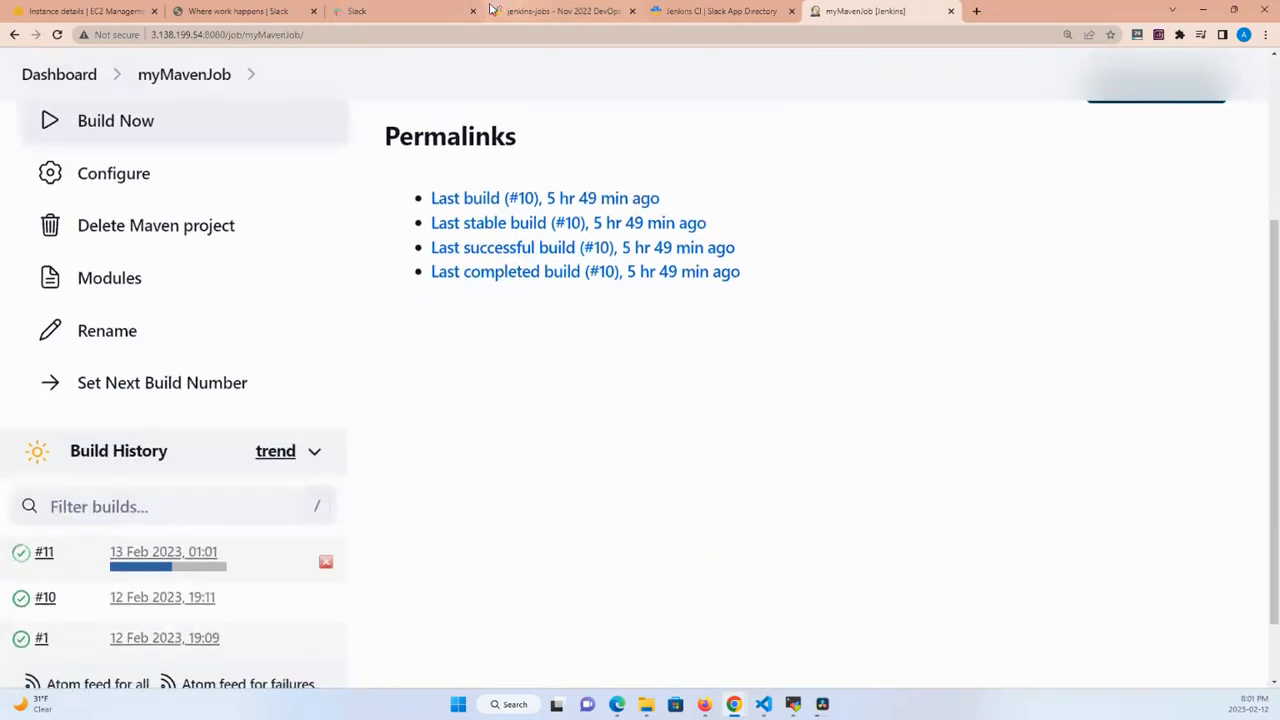
# Switch to Slack, reload the #jenkins-jobs channel and close the duplicate Slack tab
pyautogui.click(519, 12)
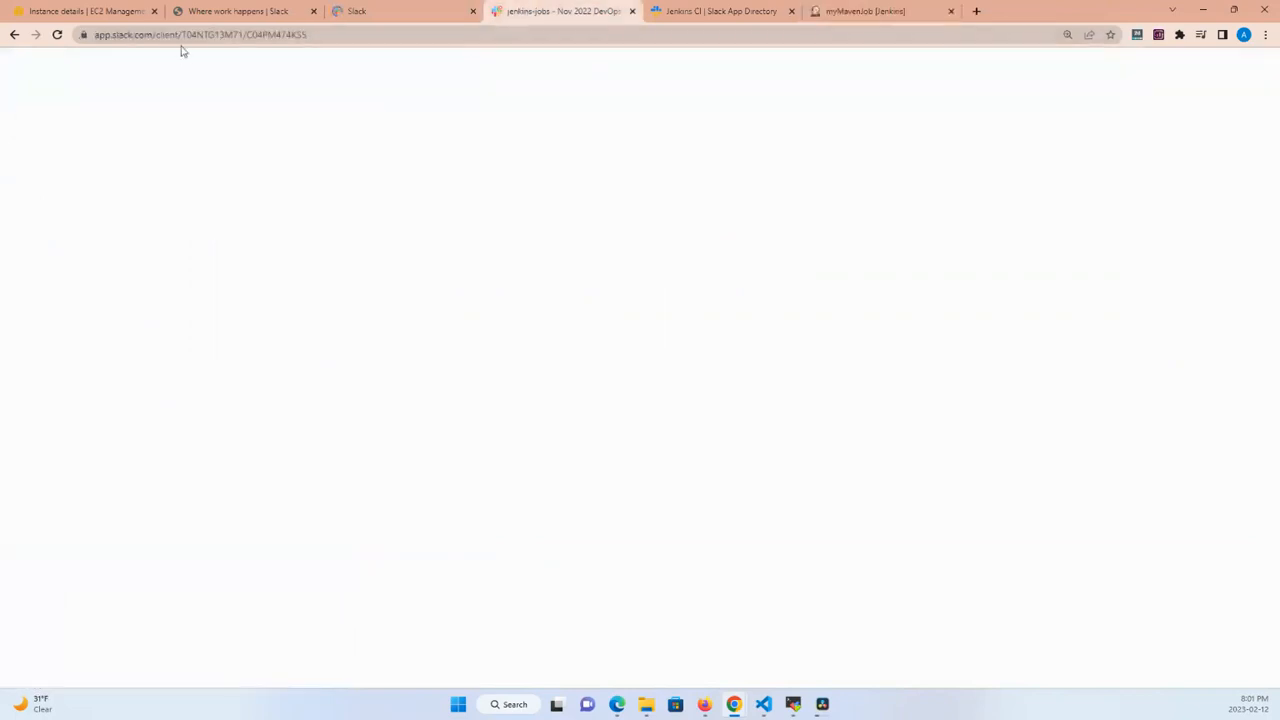
pyautogui.press('Return')
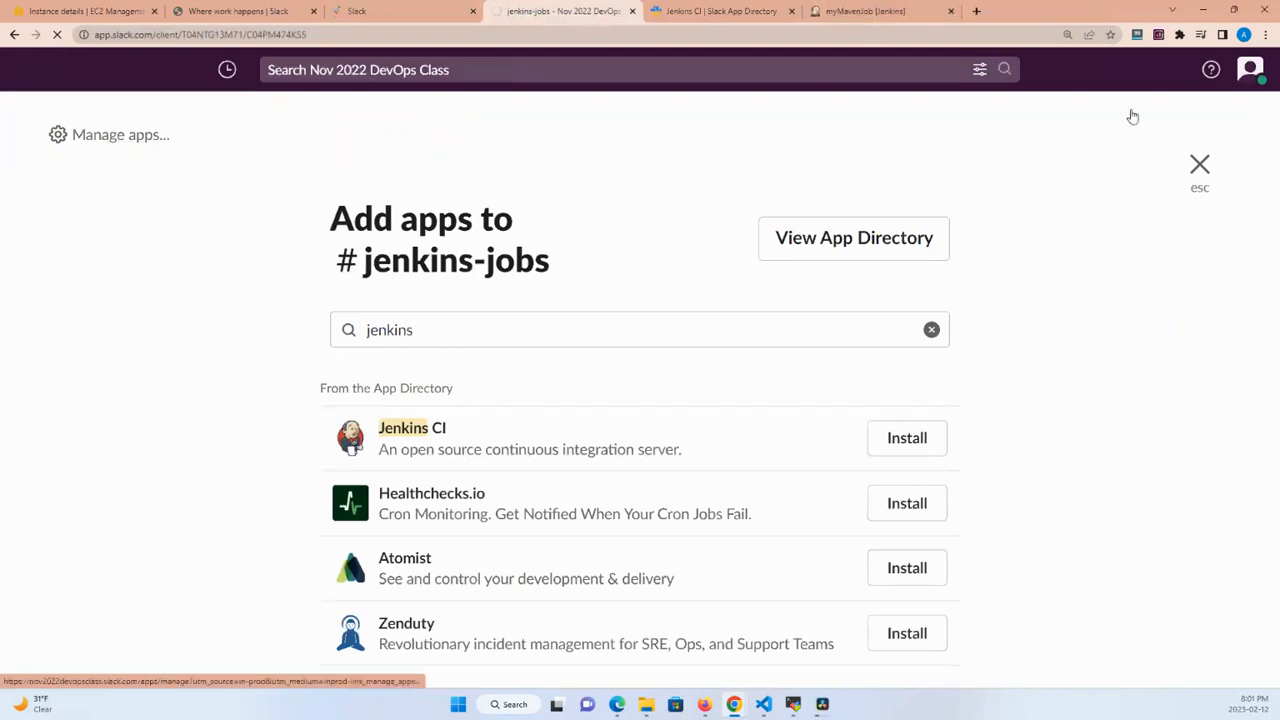
pyautogui.click(352, 14)
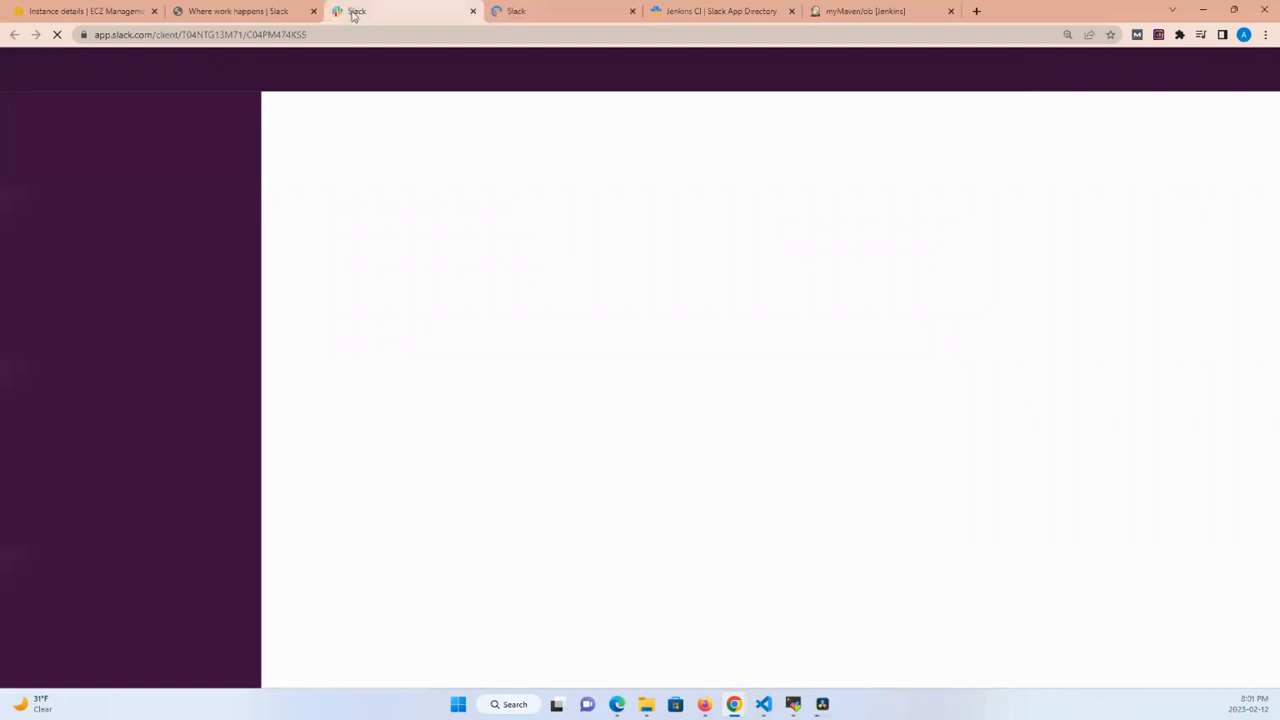
pyautogui.click(632, 11)
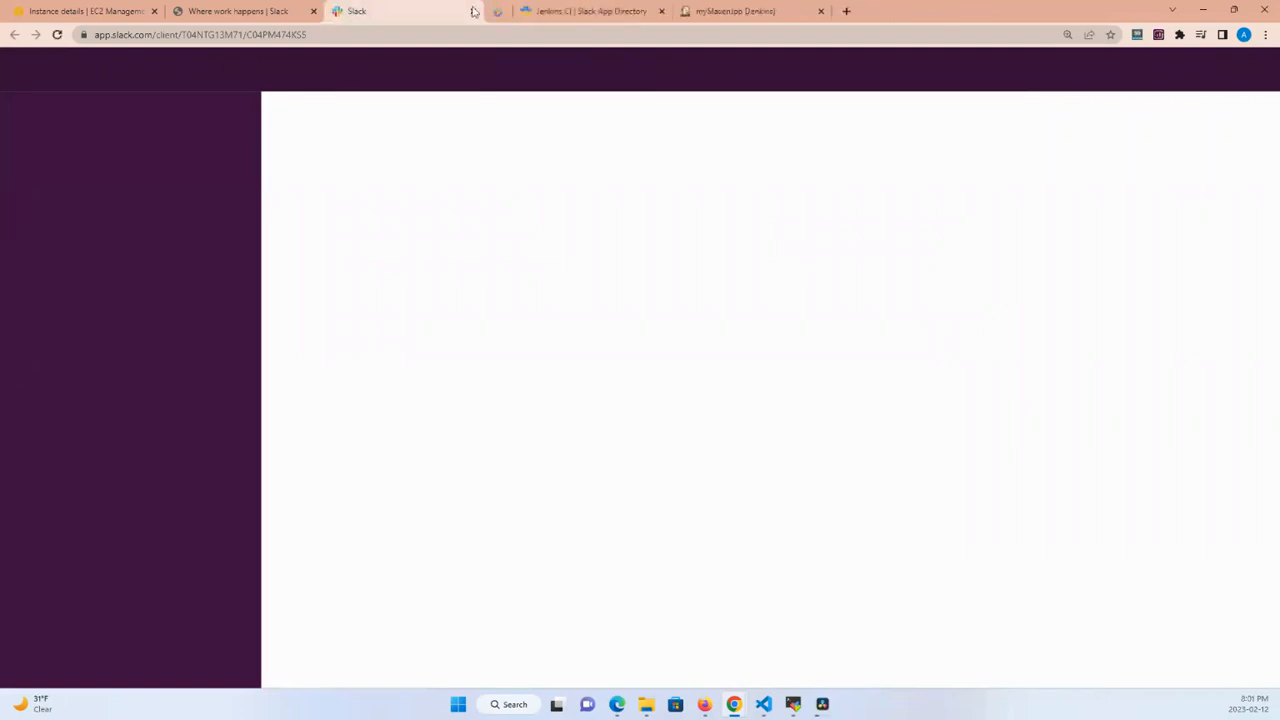
pyautogui.click(252, 36)
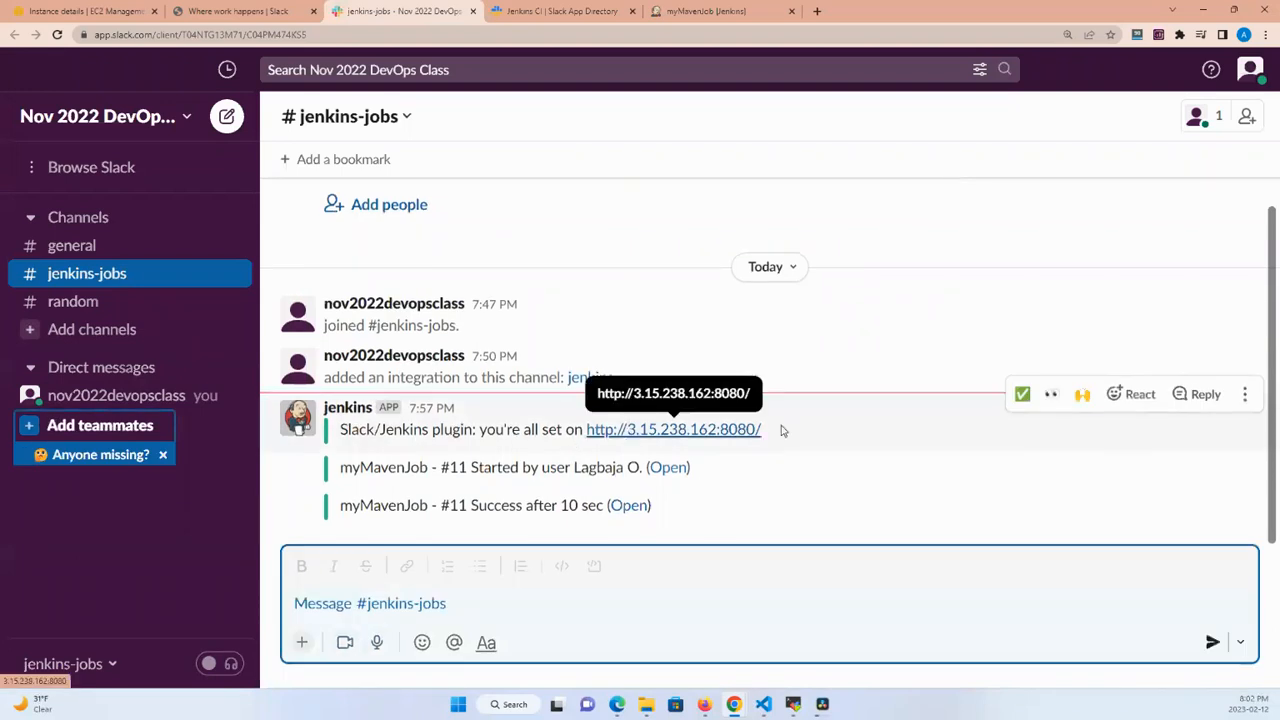
# Read the Jenkins plugin message and the myMavenJob build #11 notifications in the #jenkins-jobs channel
pyautogui.moveTo(808, 437); pyautogui.dragTo(334, 437)
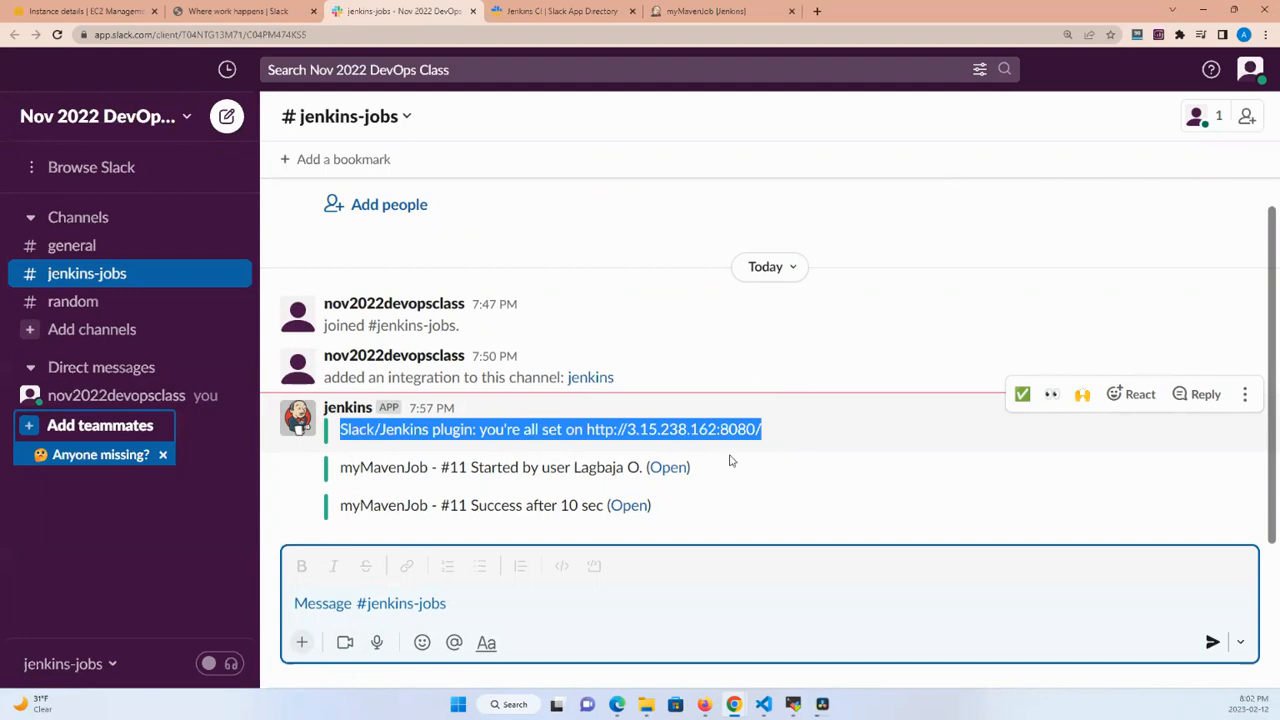
pyautogui.click(672, 472)
pyautogui.moveTo(690, 470); pyautogui.dragTo(333, 457)
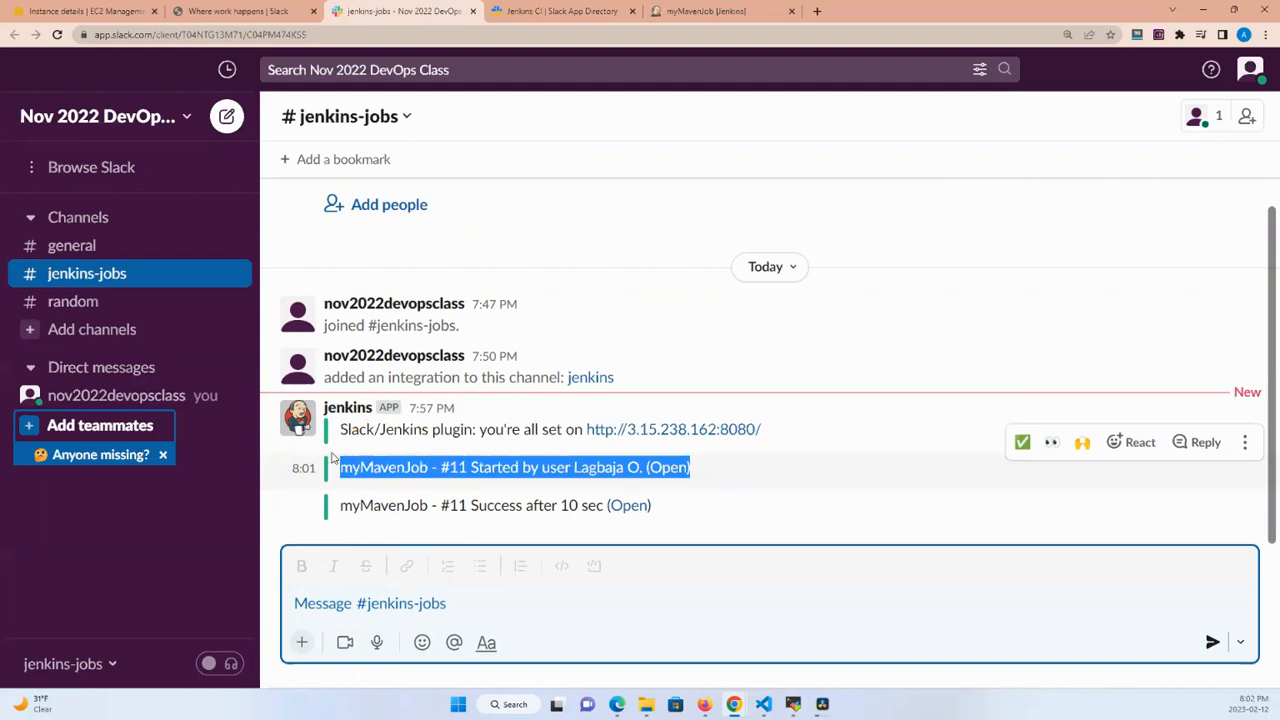
pyautogui.moveTo(670, 512); pyautogui.dragTo(336, 515)
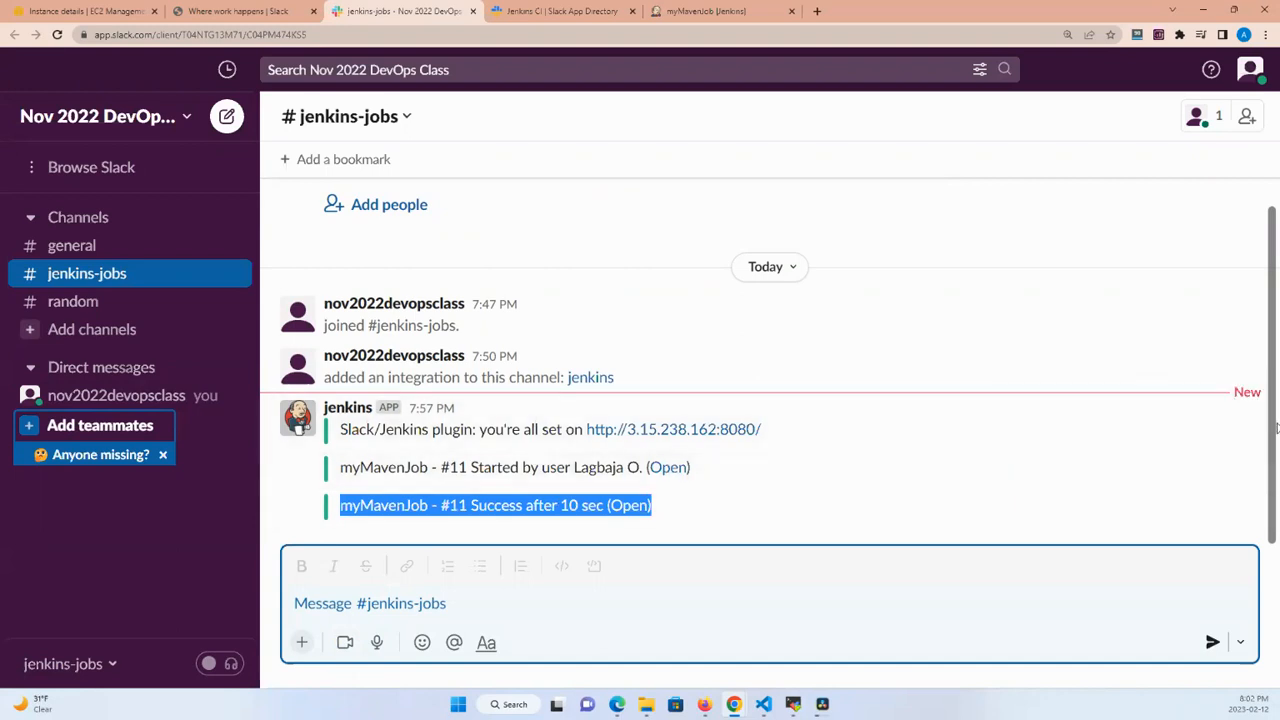
pyautogui.scroll(2, 1279, 400)
pyautogui.scroll(-2, 1279, 364)
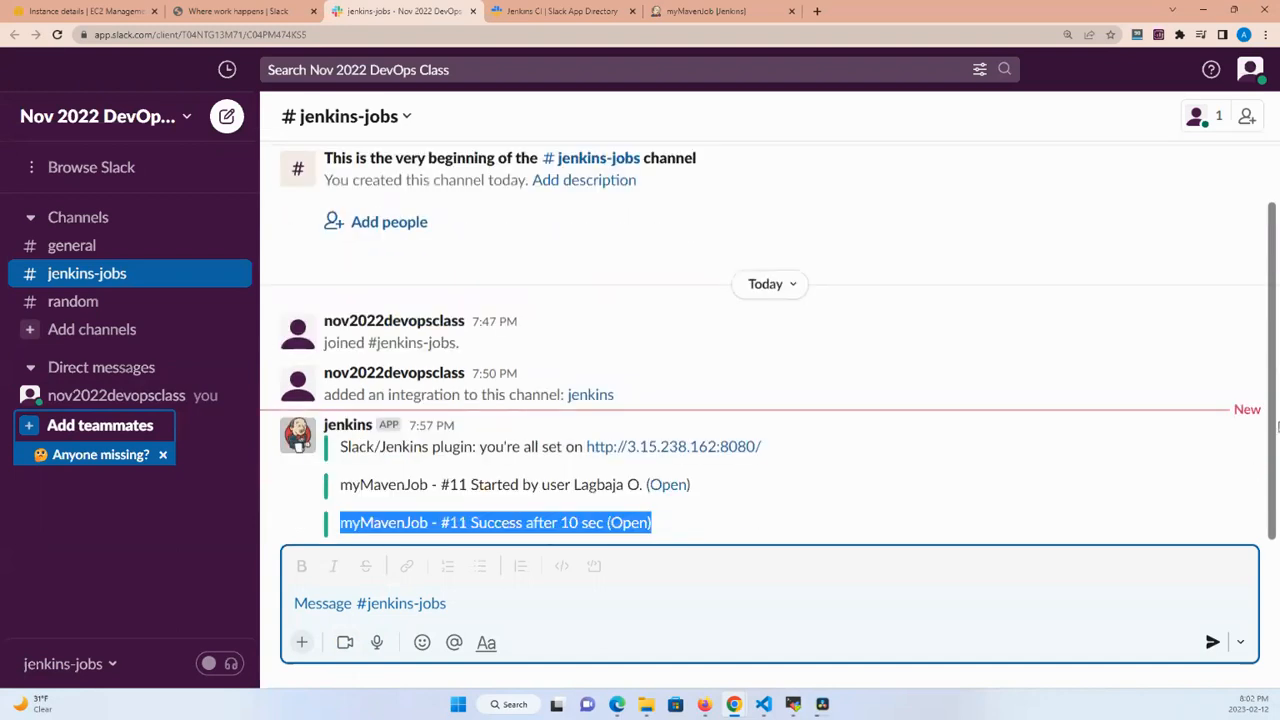
pyautogui.scroll(2, 1279, 362)
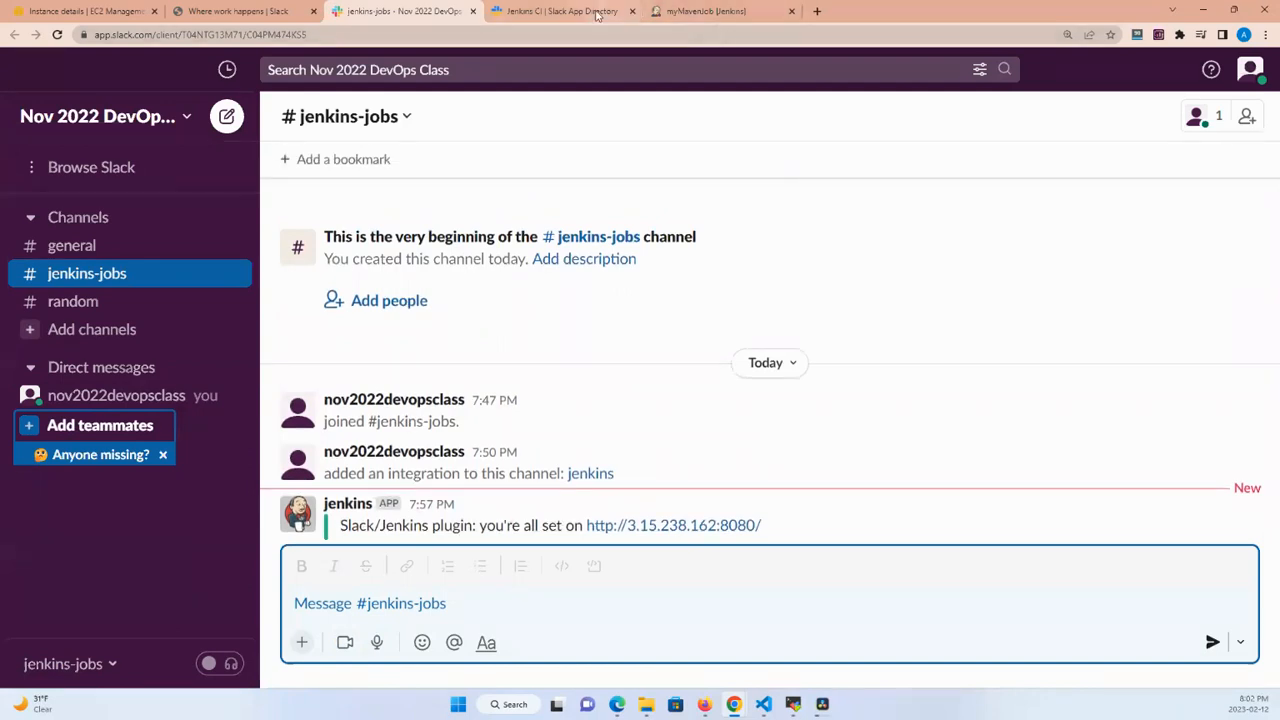
# Compare myMavenJob's build history in Jenkins with the posts in Slack's #jenkins-jobs and #random channels
pyautogui.click(718, 16)
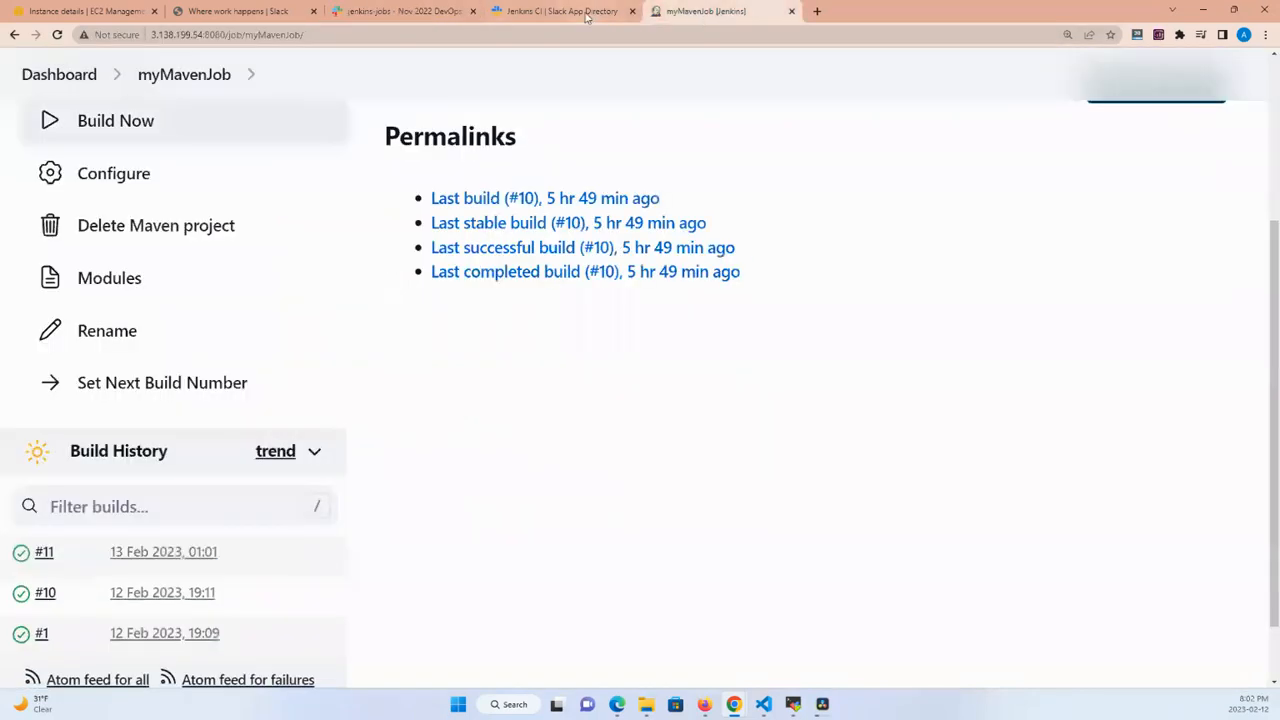
pyautogui.click(562, 16)
pyautogui.click(706, 14)
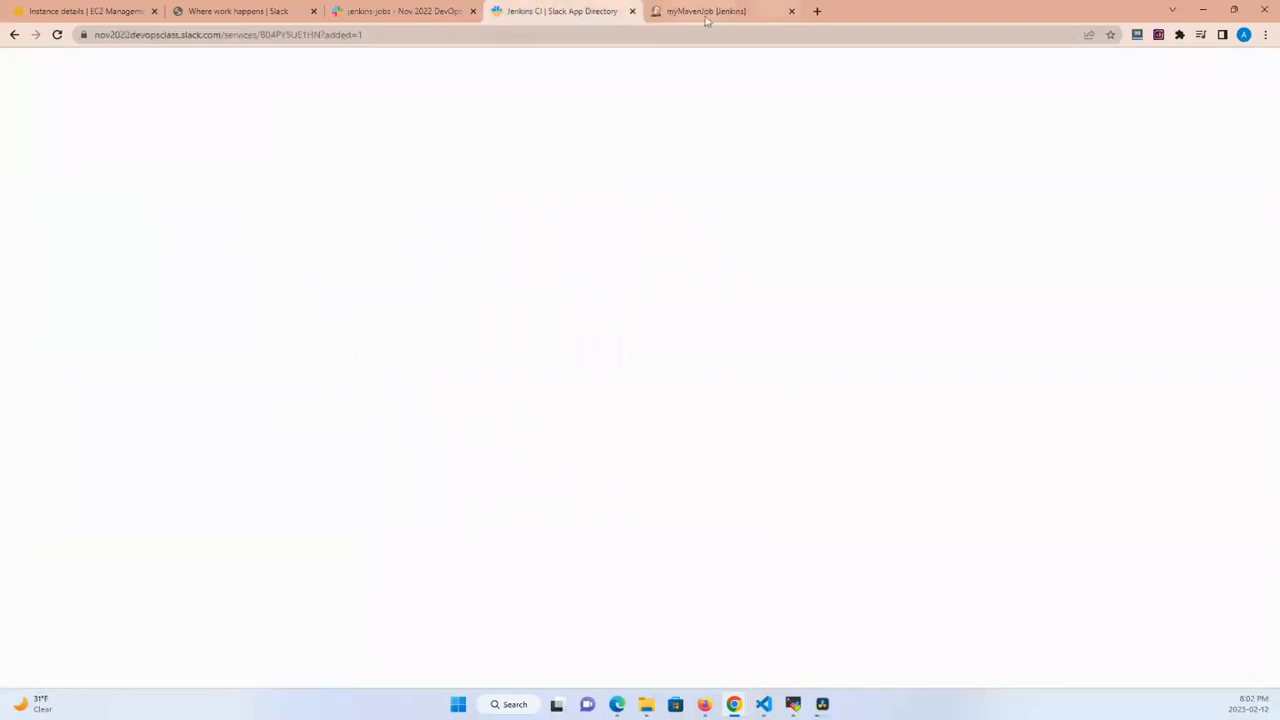
pyautogui.click(400, 12)
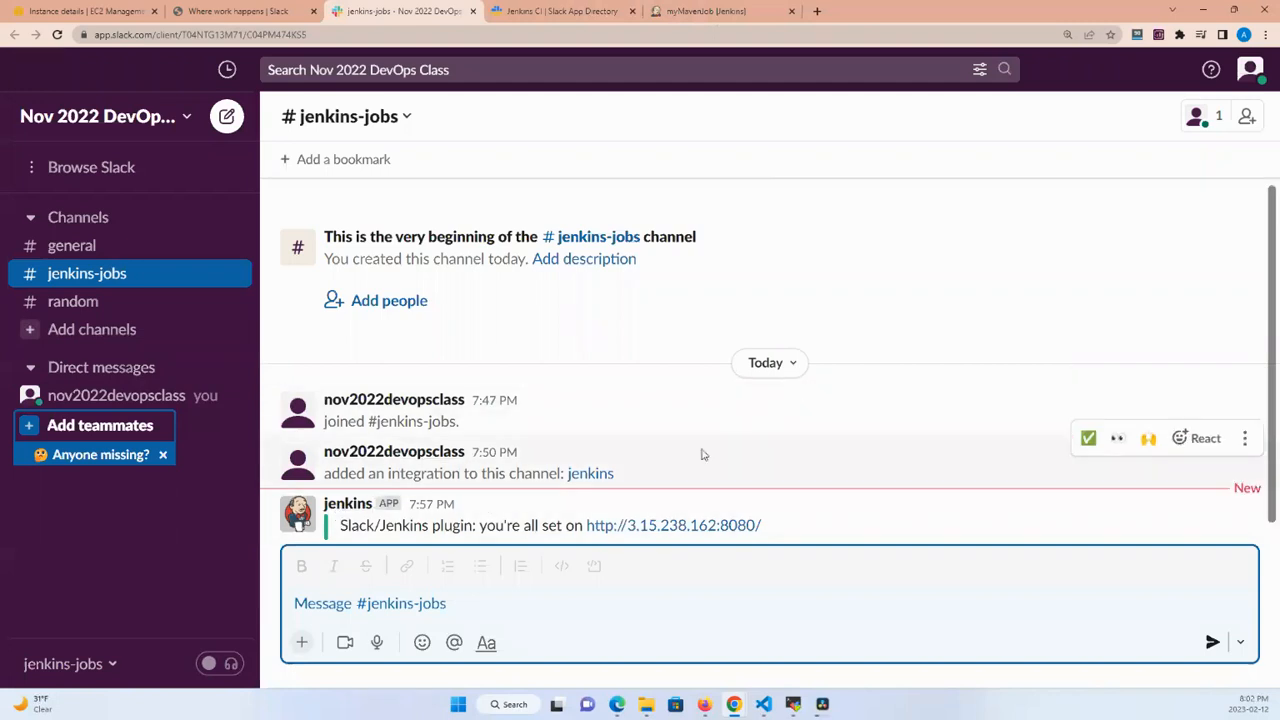
pyautogui.click(700, 14)
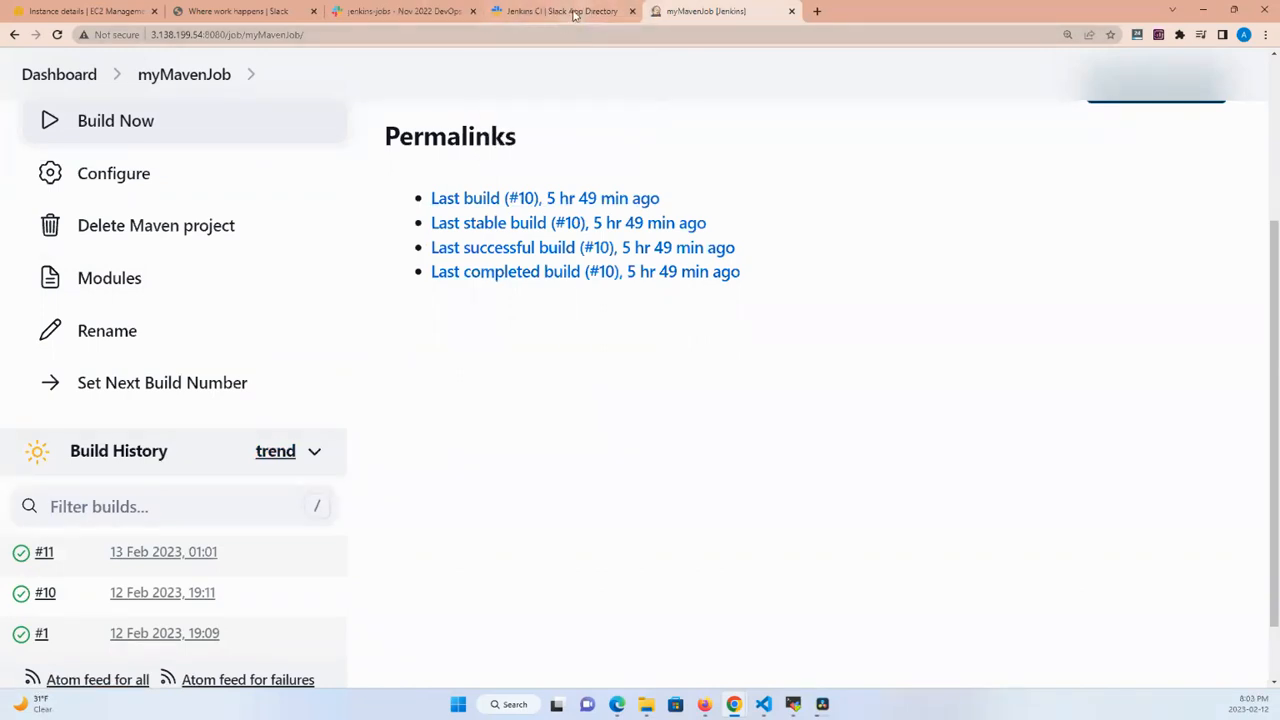
pyautogui.moveTo(575, 14)
pyautogui.scroll(-2, 515, 444)
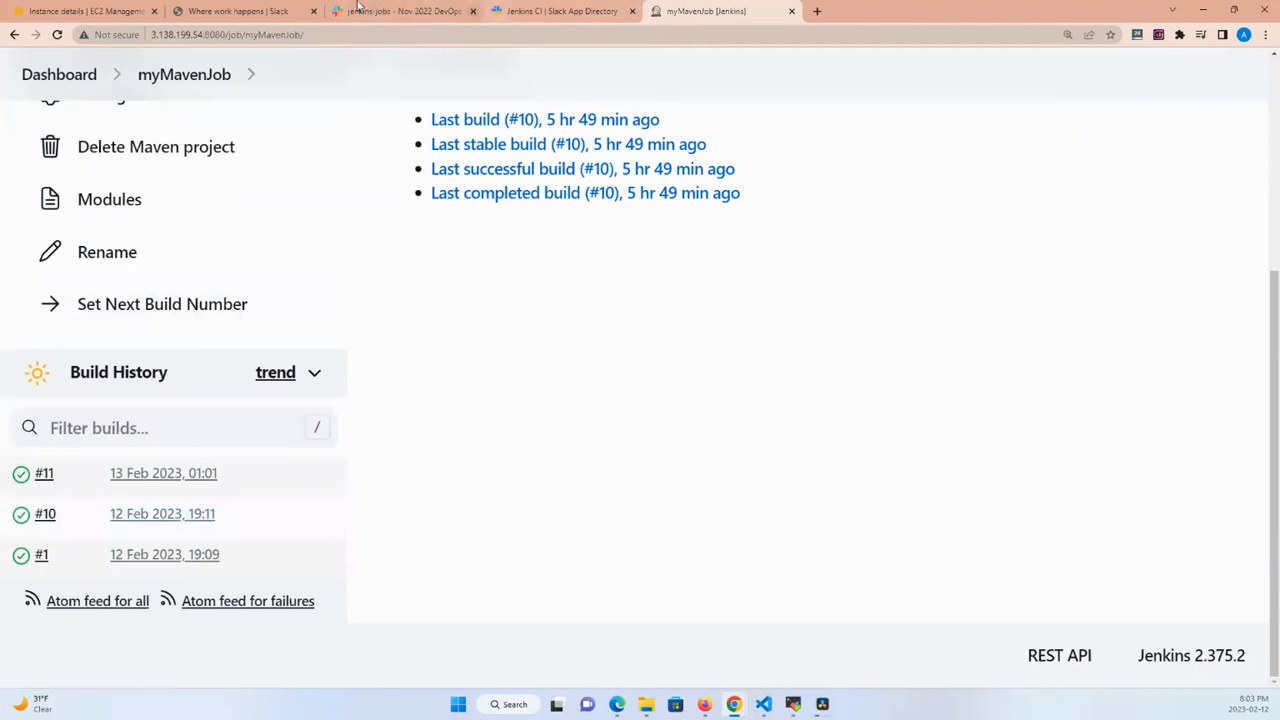
pyautogui.click(406, 11)
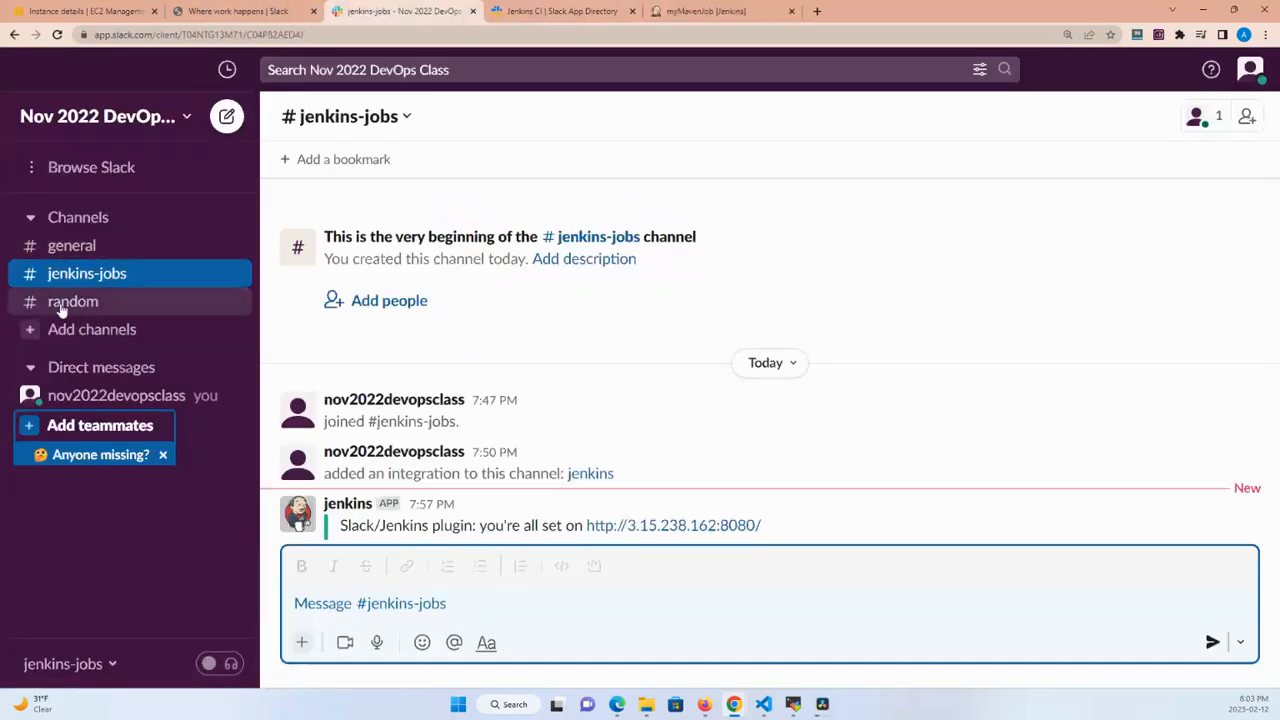
pyautogui.click(62, 305)
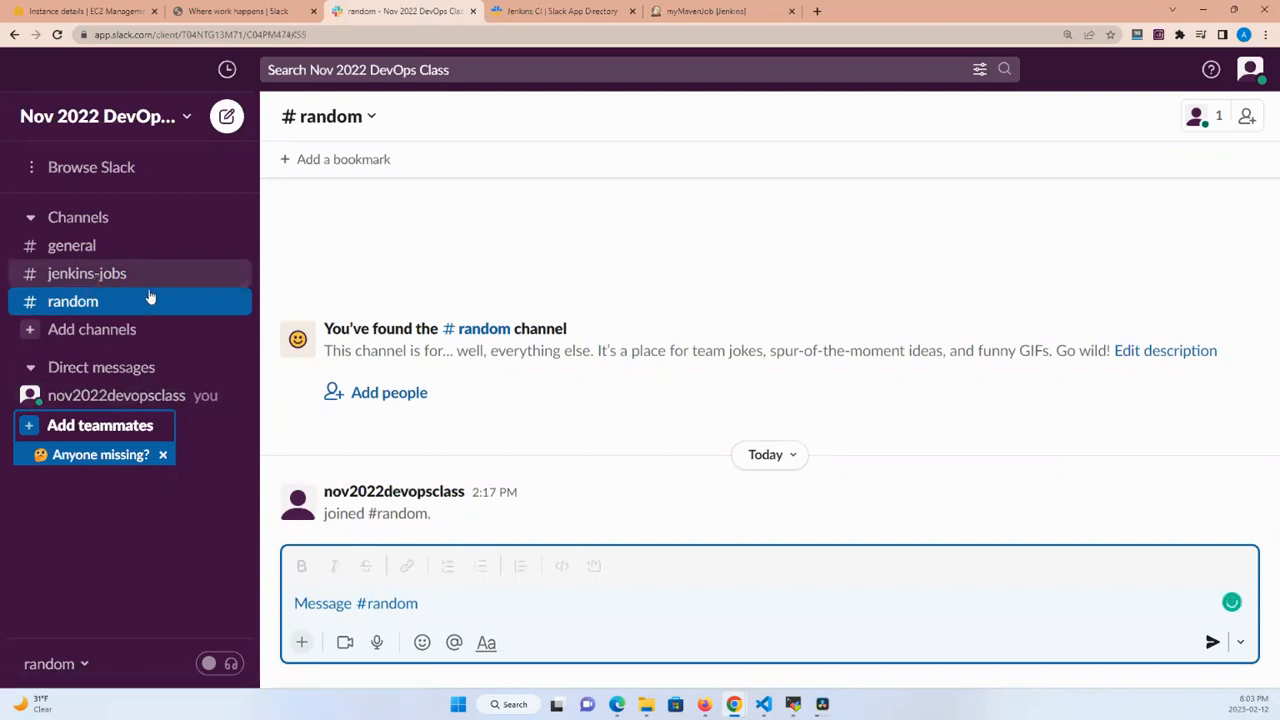
pyautogui.click(86, 280)
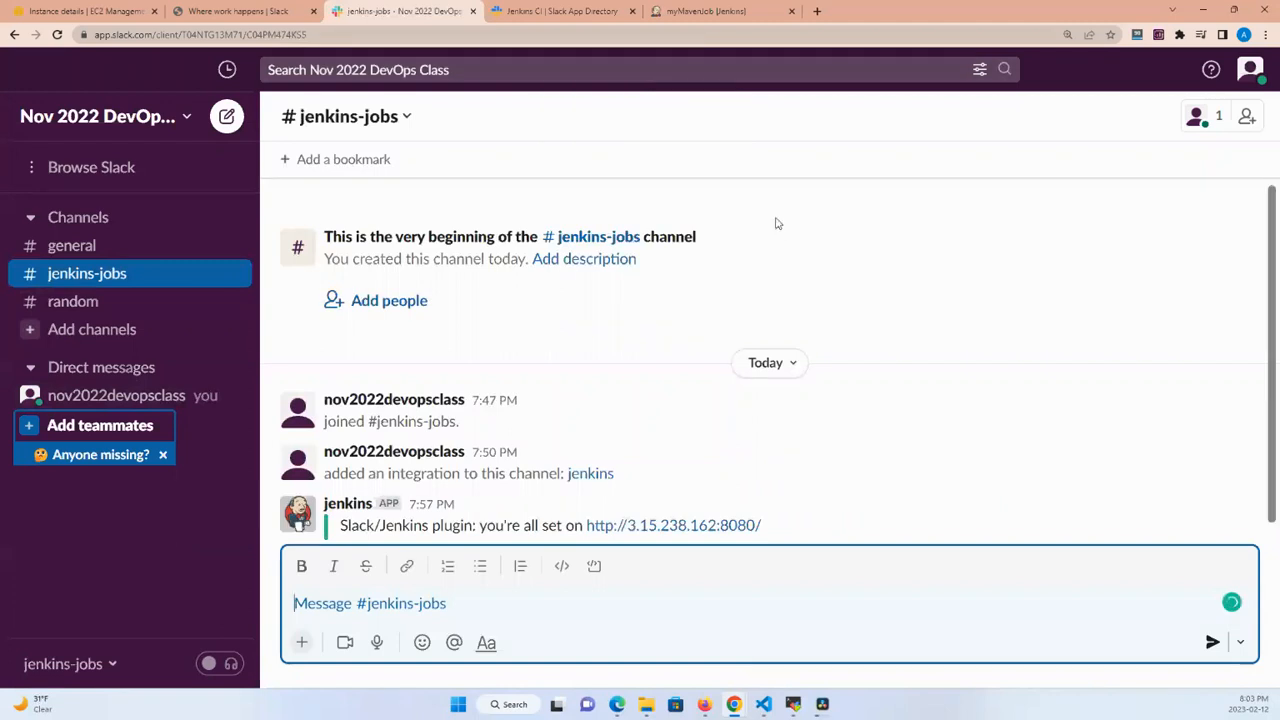
# Reopen the myMavenJob configuration in Jenkins and expand the advanced options of its Slack Notifications post-build action
pyautogui.click(697, 13)
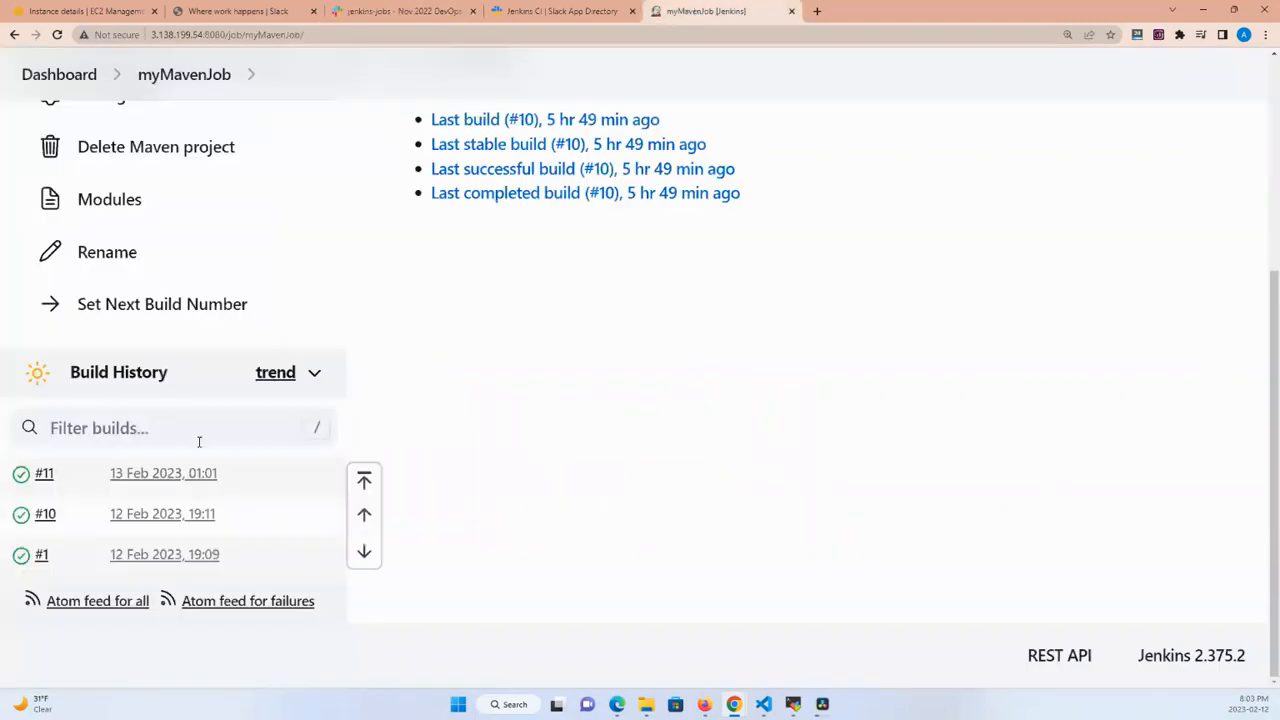
pyautogui.scroll(1, 709, 339)
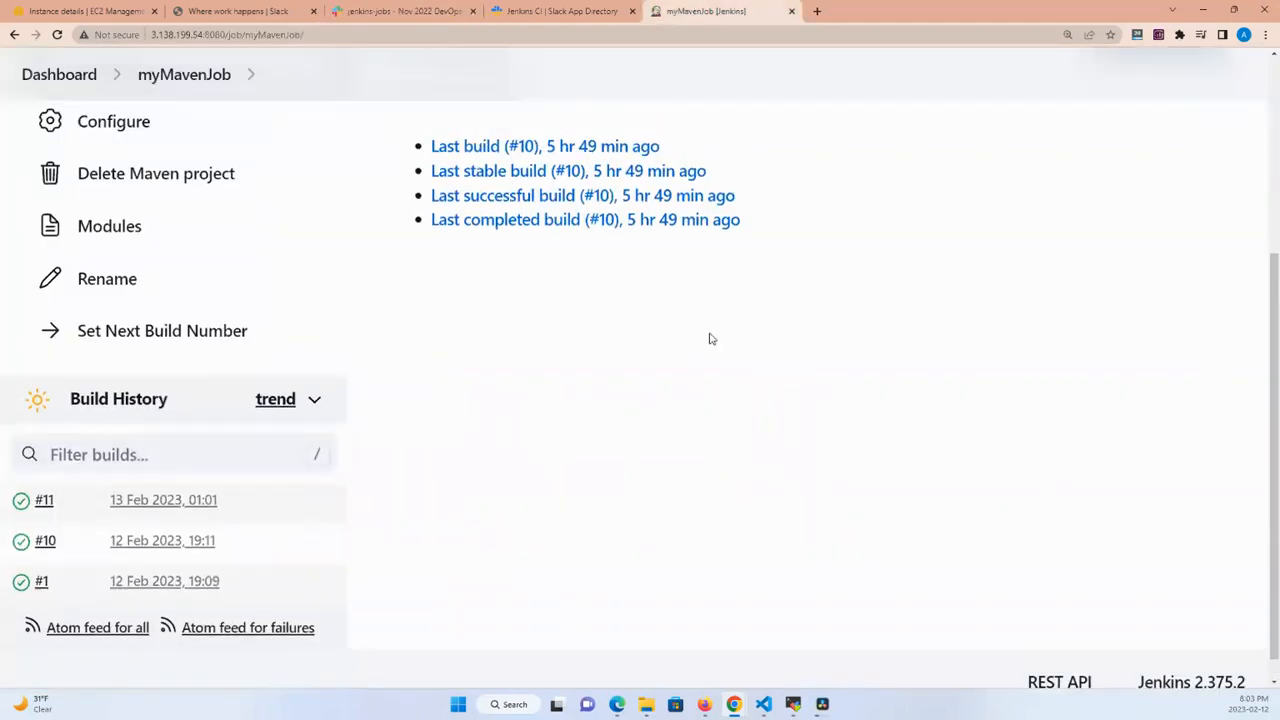
pyautogui.scroll(3, 709, 339)
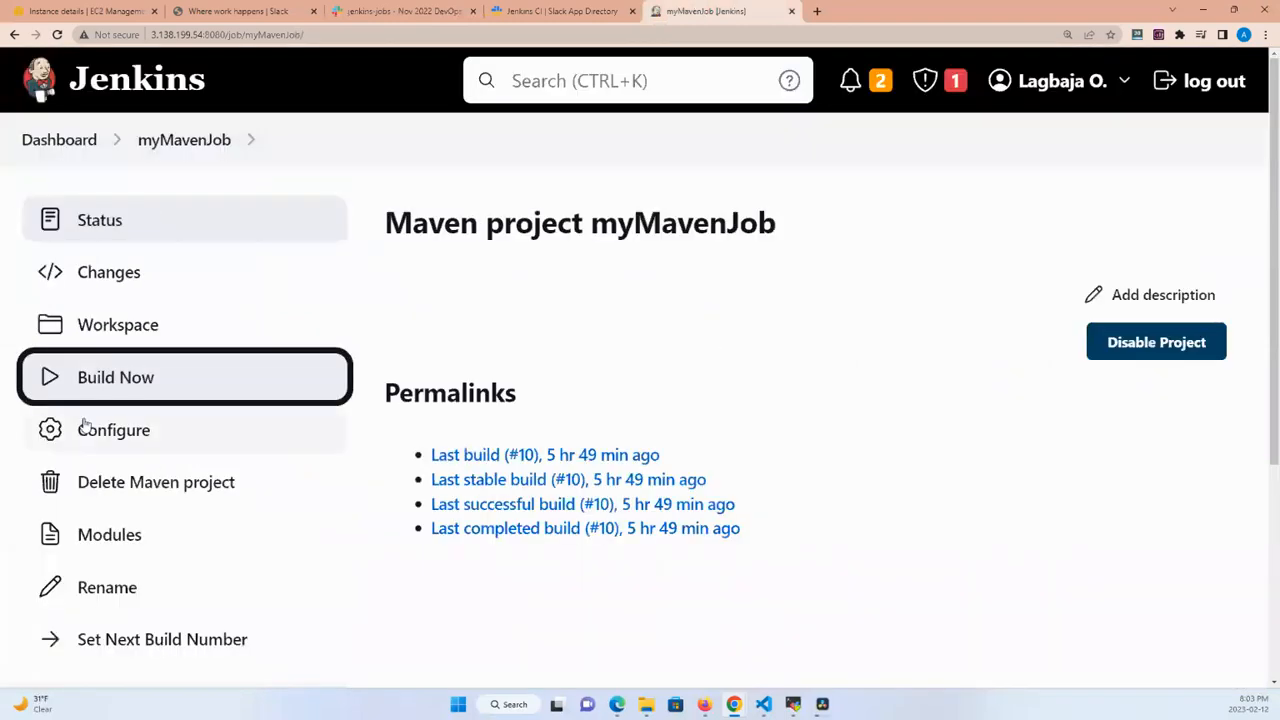
pyautogui.click(121, 437)
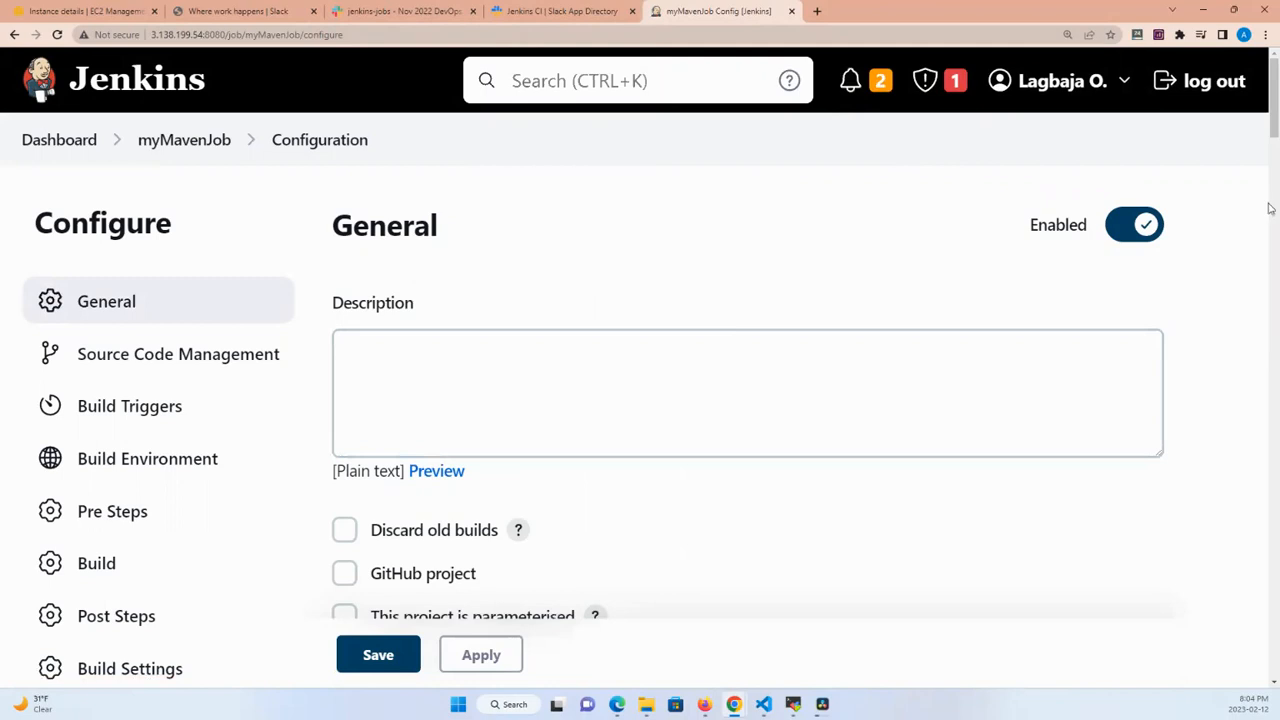
pyautogui.moveTo(1273, 119); pyautogui.dragTo(1274, 676)
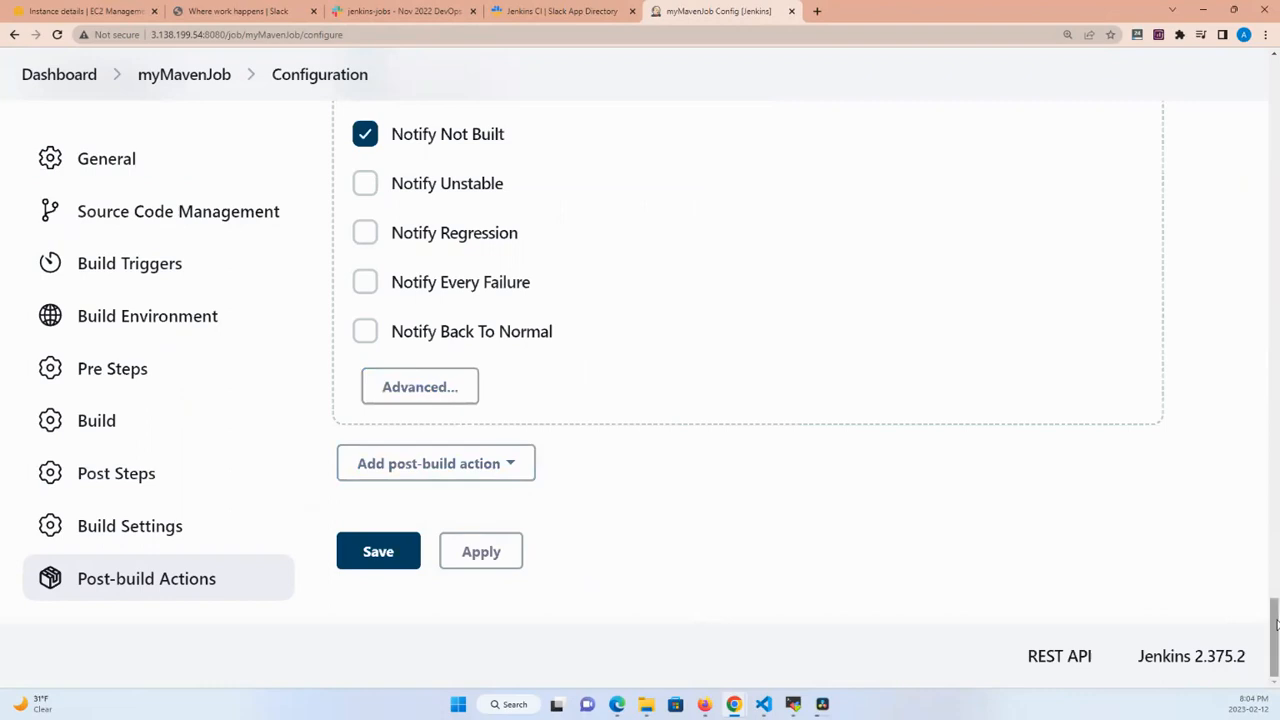
pyautogui.moveTo(1276, 625); pyautogui.dragTo(1276, 583)
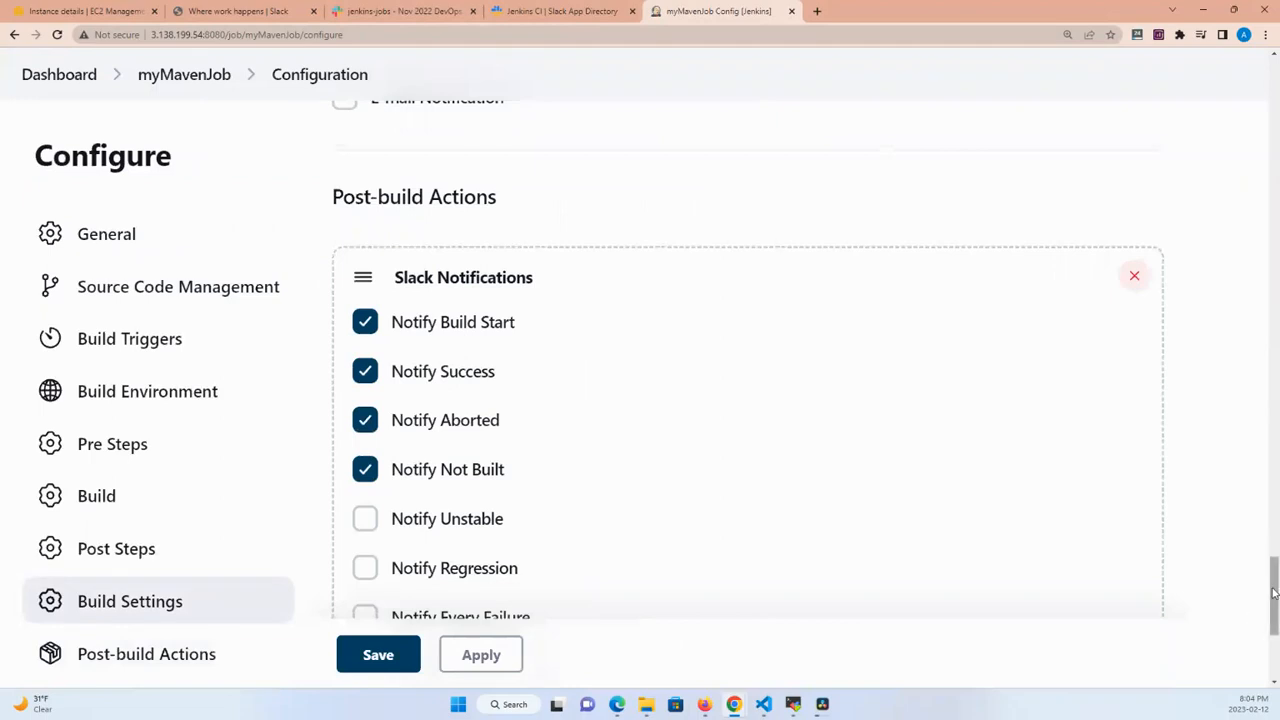
pyautogui.moveTo(1274, 593); pyautogui.dragTo(1274, 655)
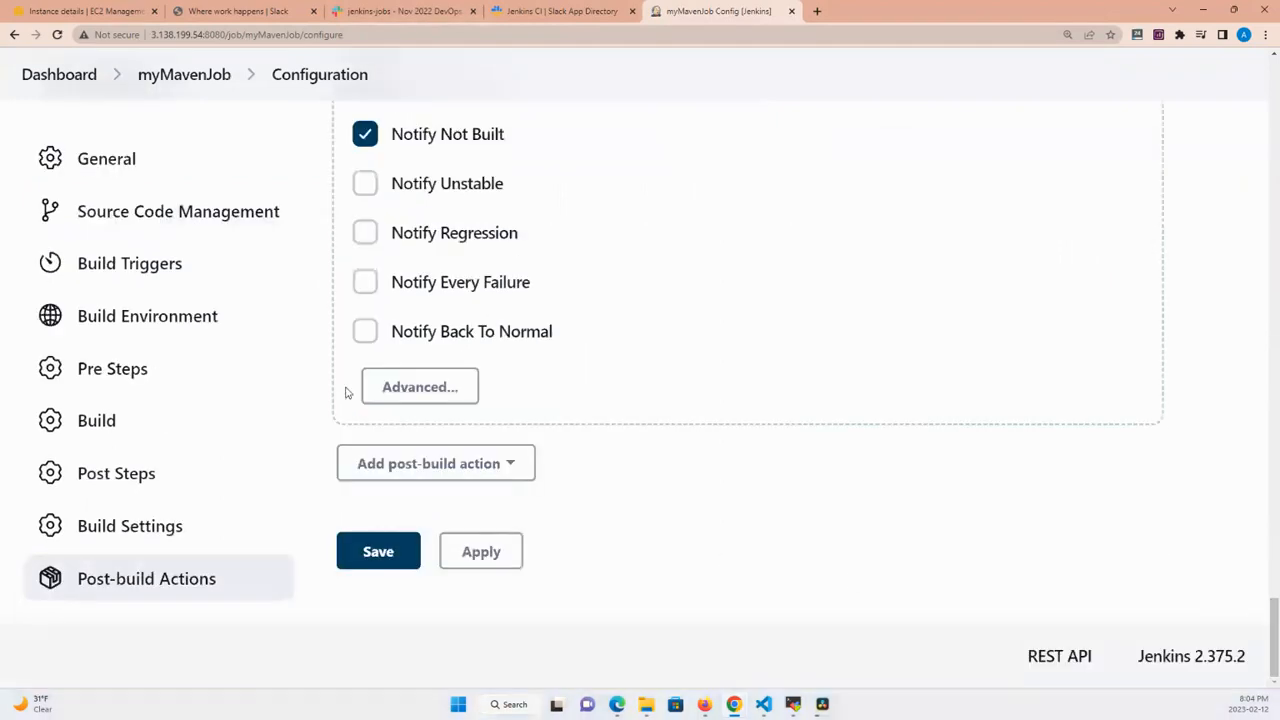
pyautogui.click(403, 388)
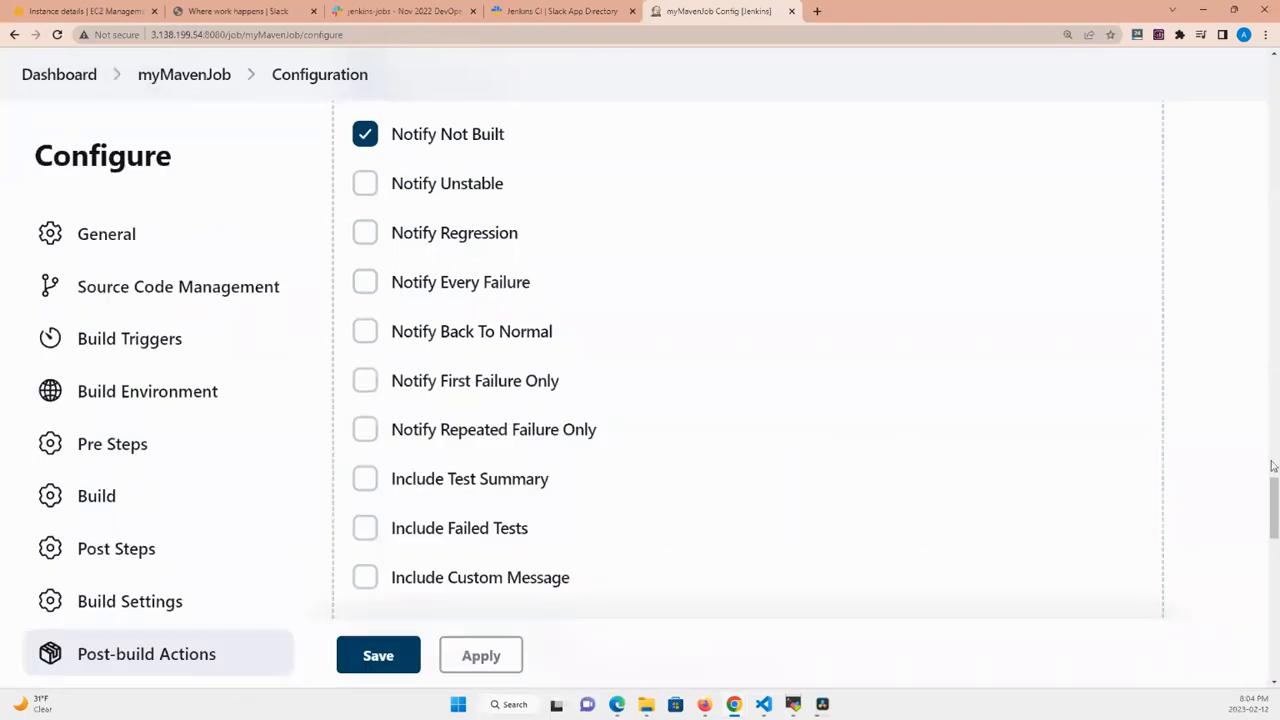
pyautogui.moveTo(1274, 513); pyautogui.dragTo(1274, 576)
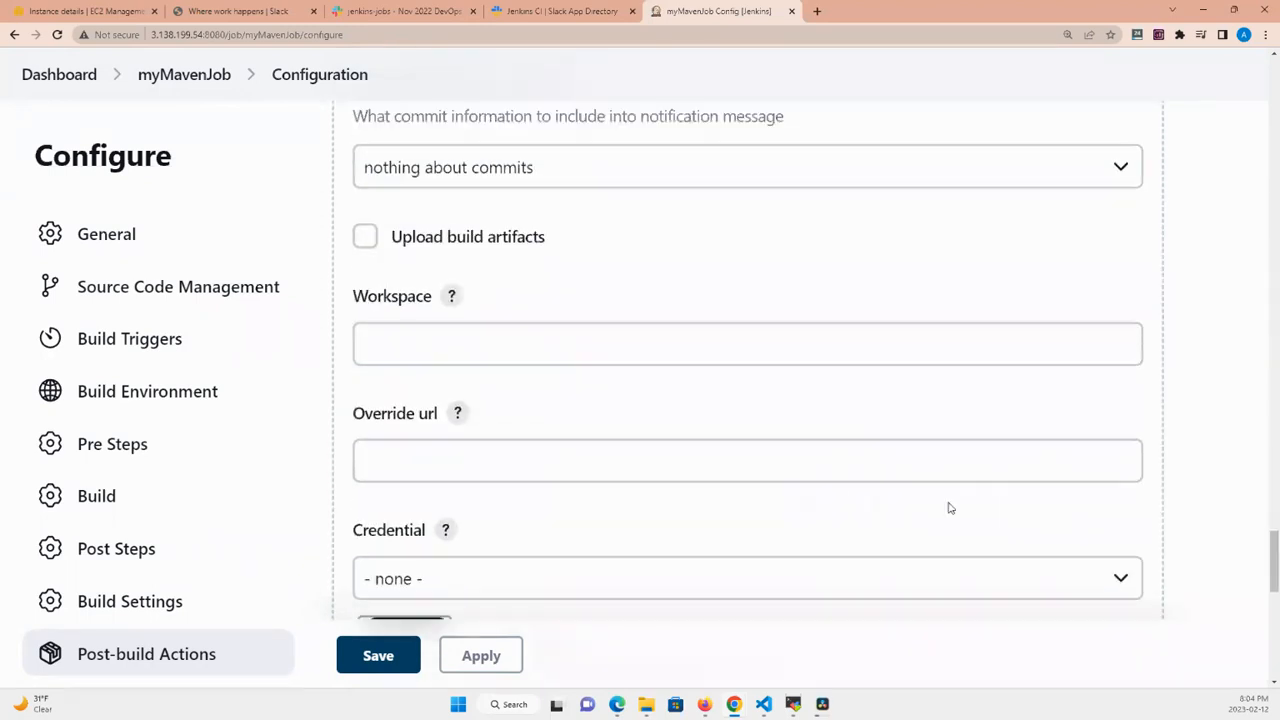
# Set the Slack Notifications Workspace to nov2022devopsclass, copied from the Team Subdomain in Slack's Jenkins CI setup instructions
pyautogui.click(381, 342)
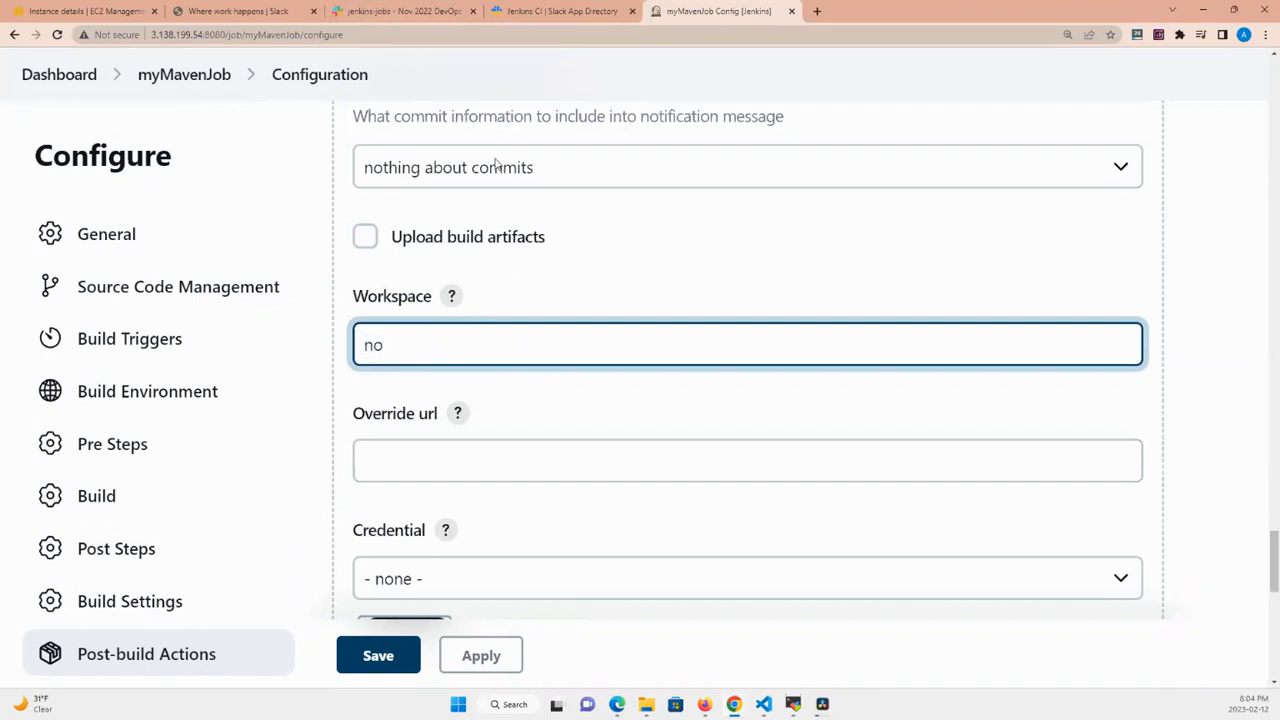
pyautogui.click(538, 10)
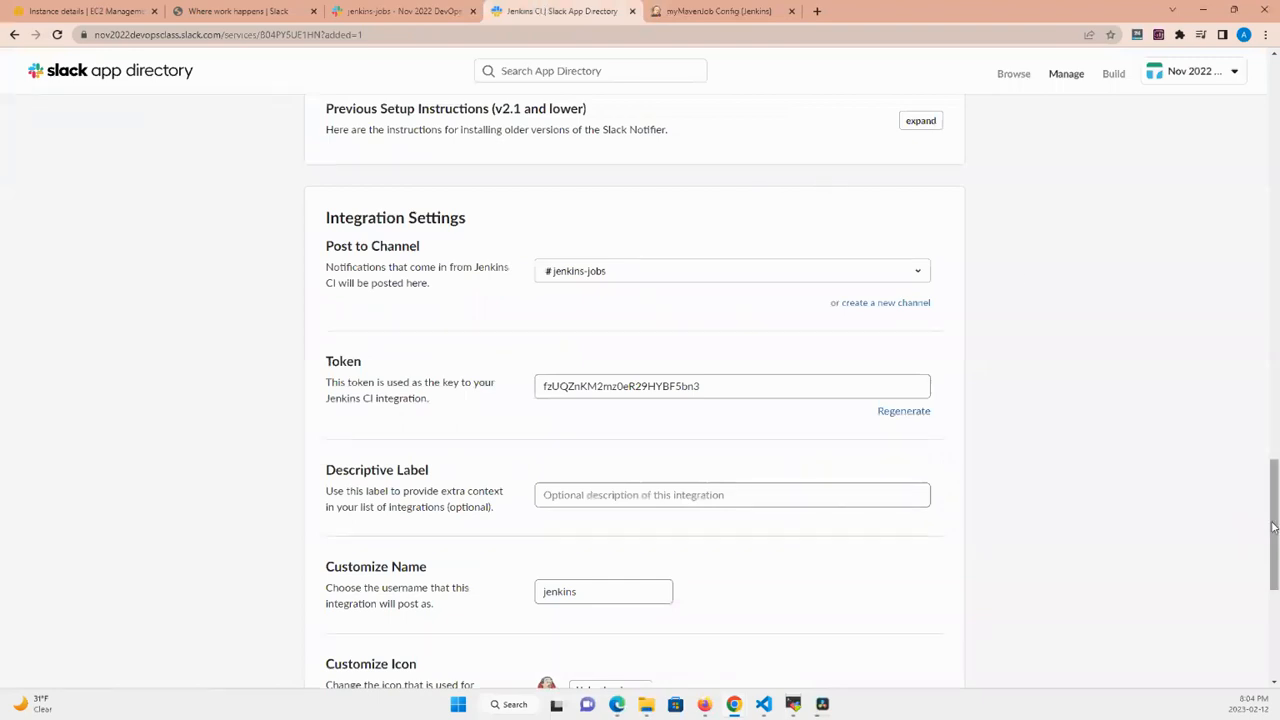
pyautogui.moveTo(1273, 527); pyautogui.dragTo(1257, 257)
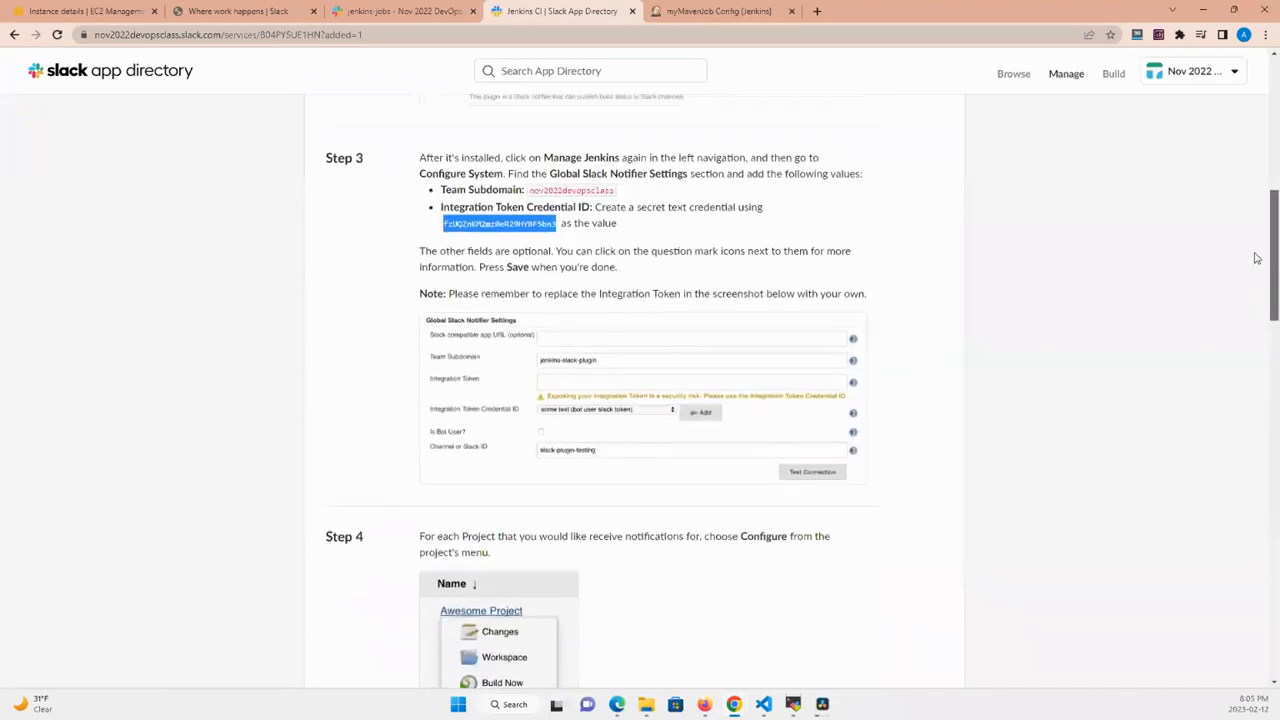
pyautogui.moveTo(617, 192); pyautogui.dragTo(529, 190)
pyautogui.hotkey('ctrl', 'c')
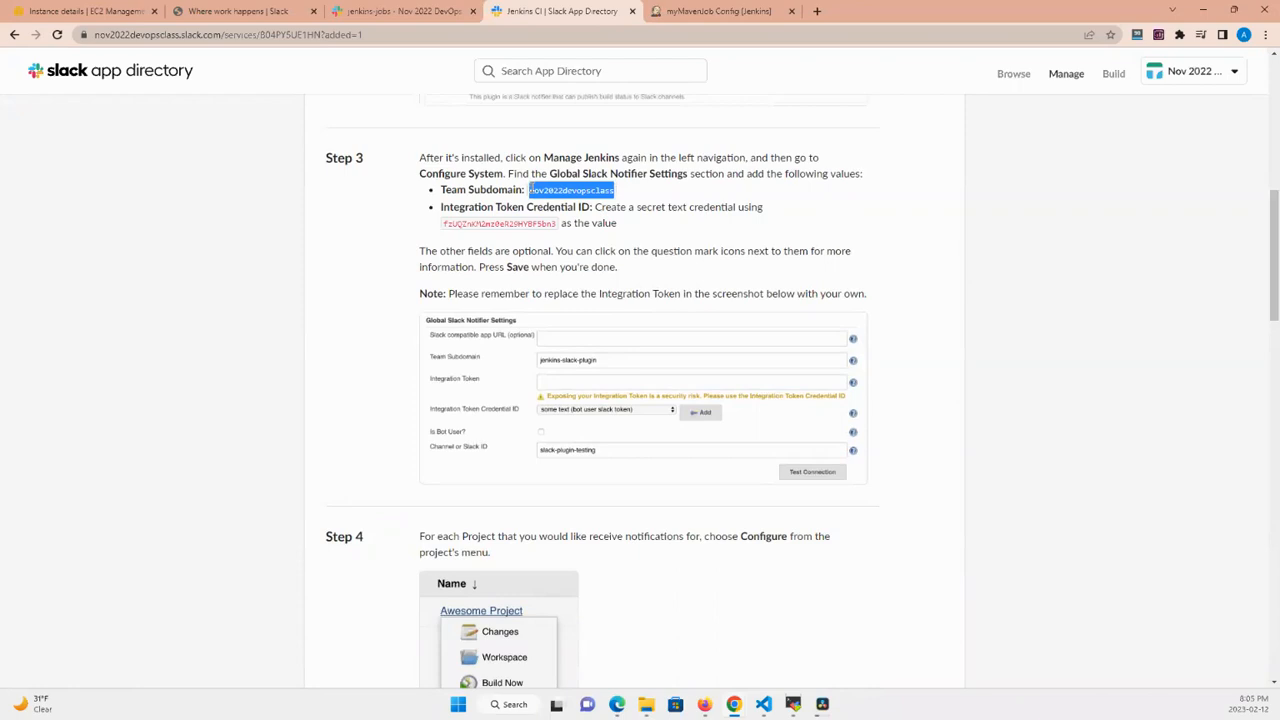
pyautogui.click(703, 18)
pyautogui.moveTo(392, 344); pyautogui.dragTo(352, 327)
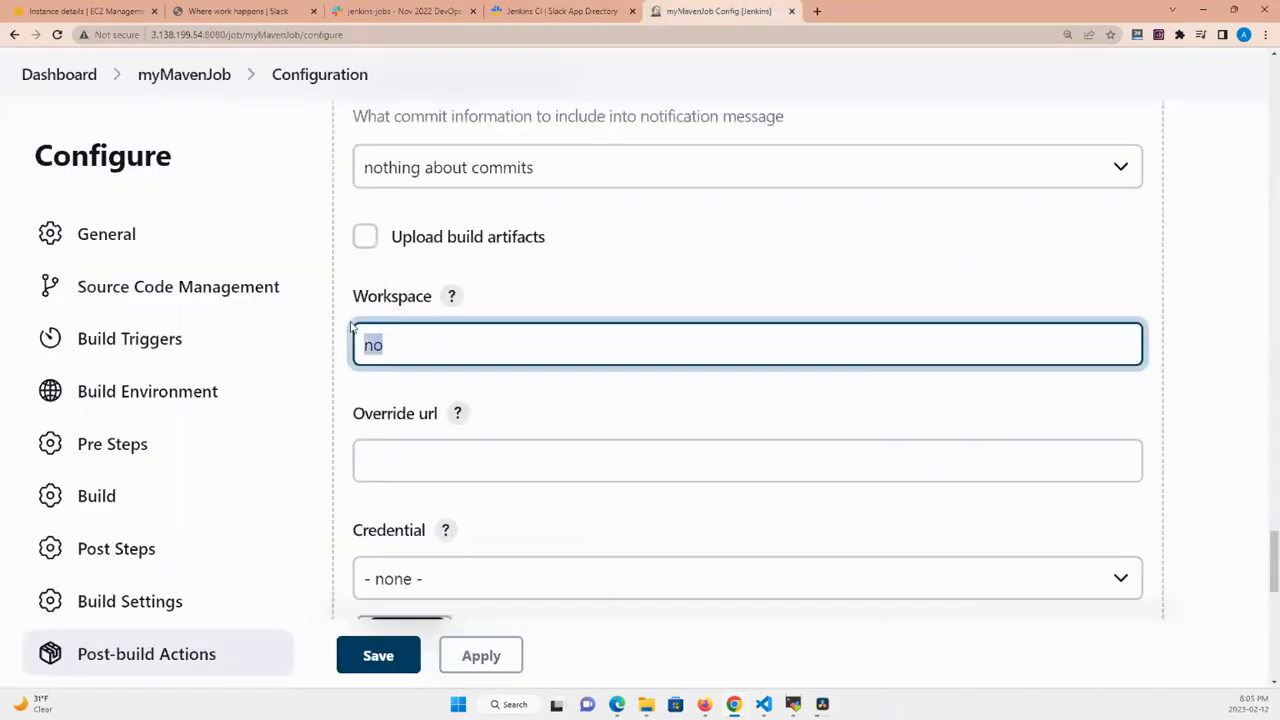
pyautogui.hotkey('ctrl', 'v')
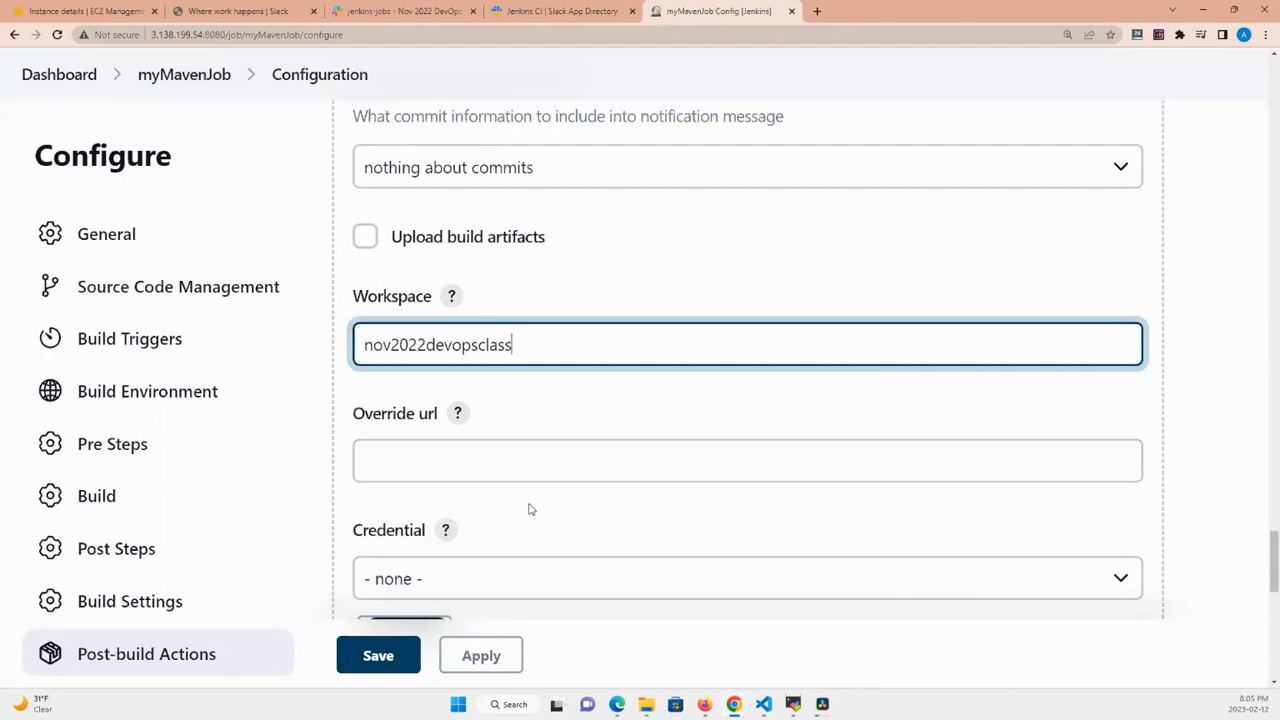
# Select Slack Credential as the credential for the Slack Notifications post-build action
pyautogui.moveTo(1276, 552)
pyautogui.mouseDown()
pyautogui.moveTo(1276, 588)
pyautogui.moveTo(1274, 574)
pyautogui.mouseUp()
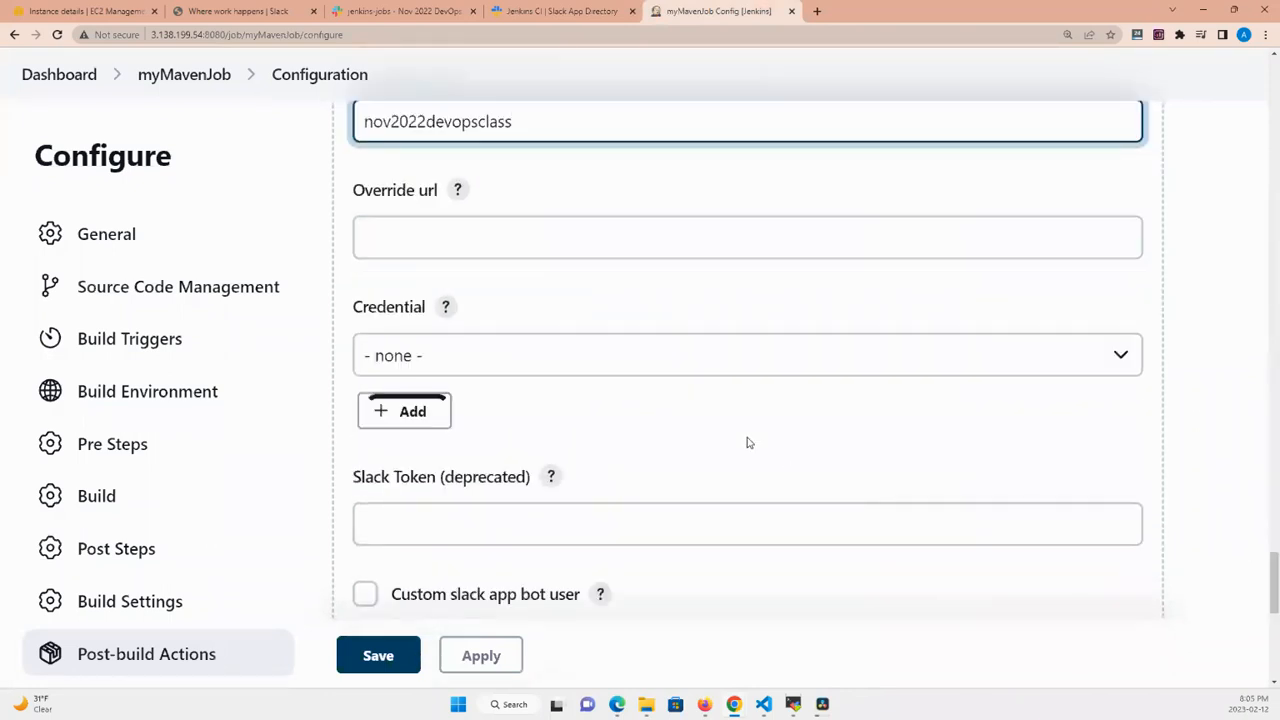
pyautogui.click(723, 366)
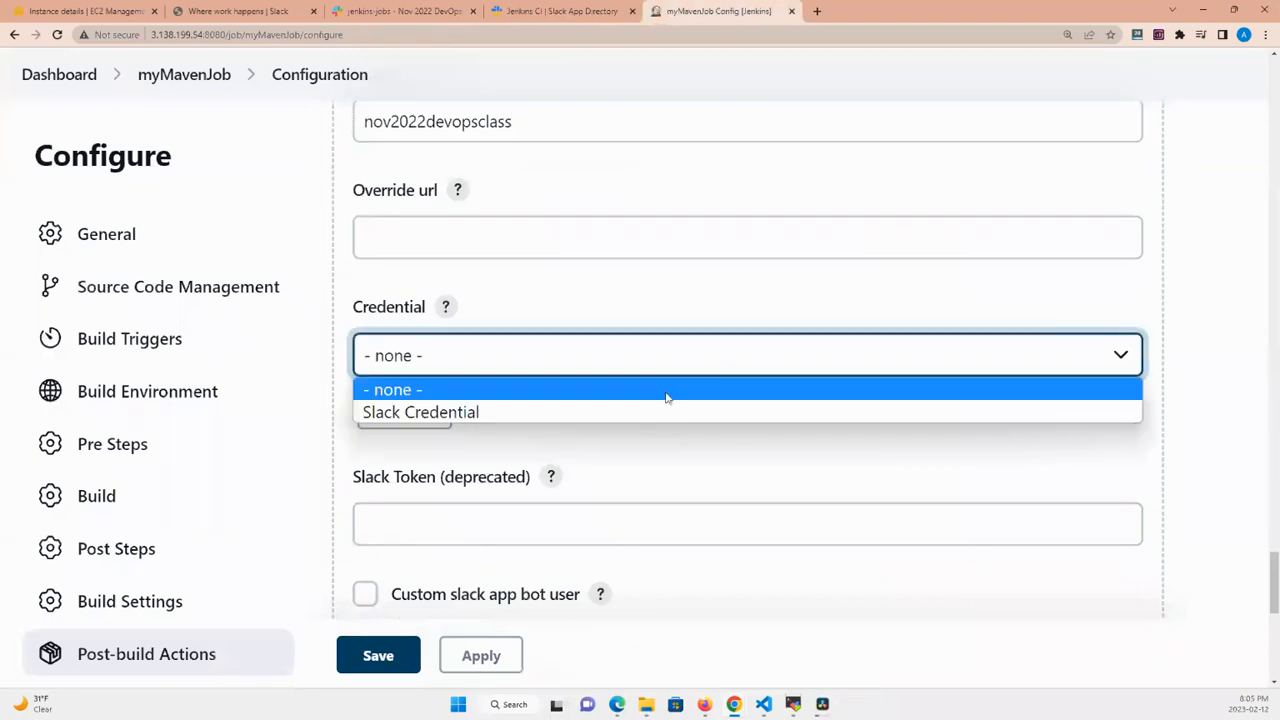
pyautogui.click(597, 413)
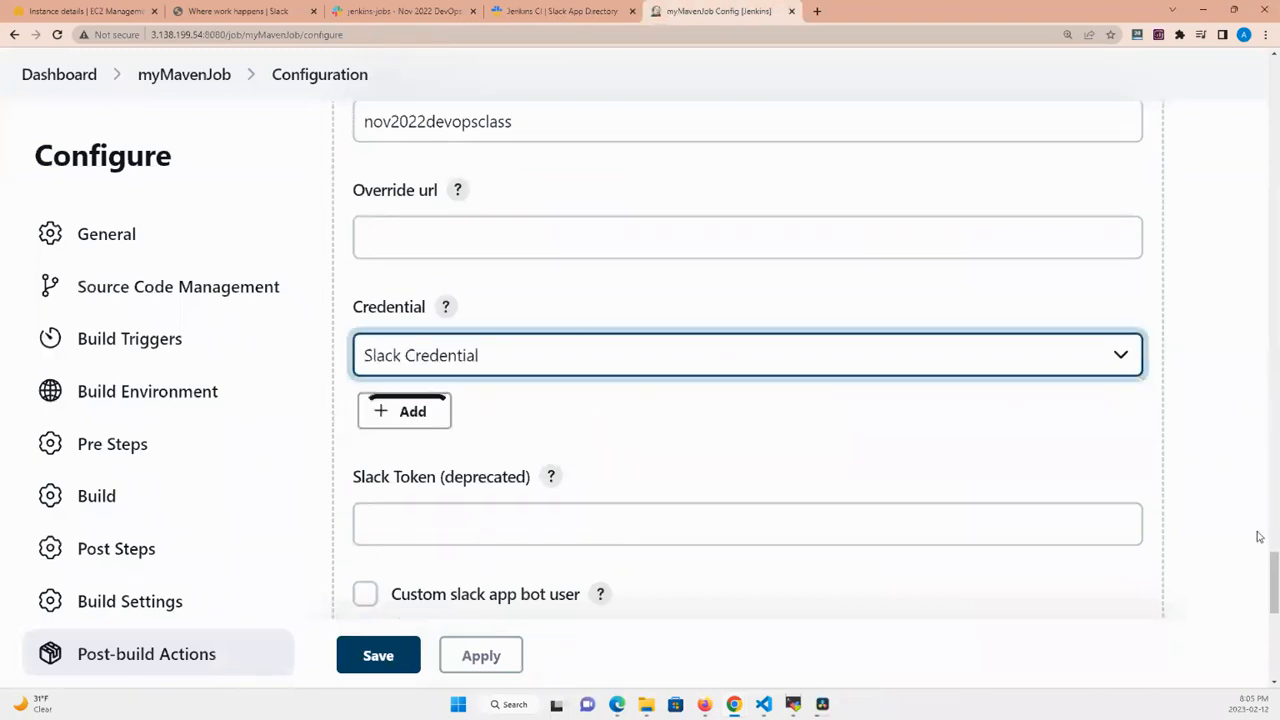
# Set the Slack Notifications Channel / member id to #random
pyautogui.moveTo(1273, 567); pyautogui.dragTo(1273, 622)
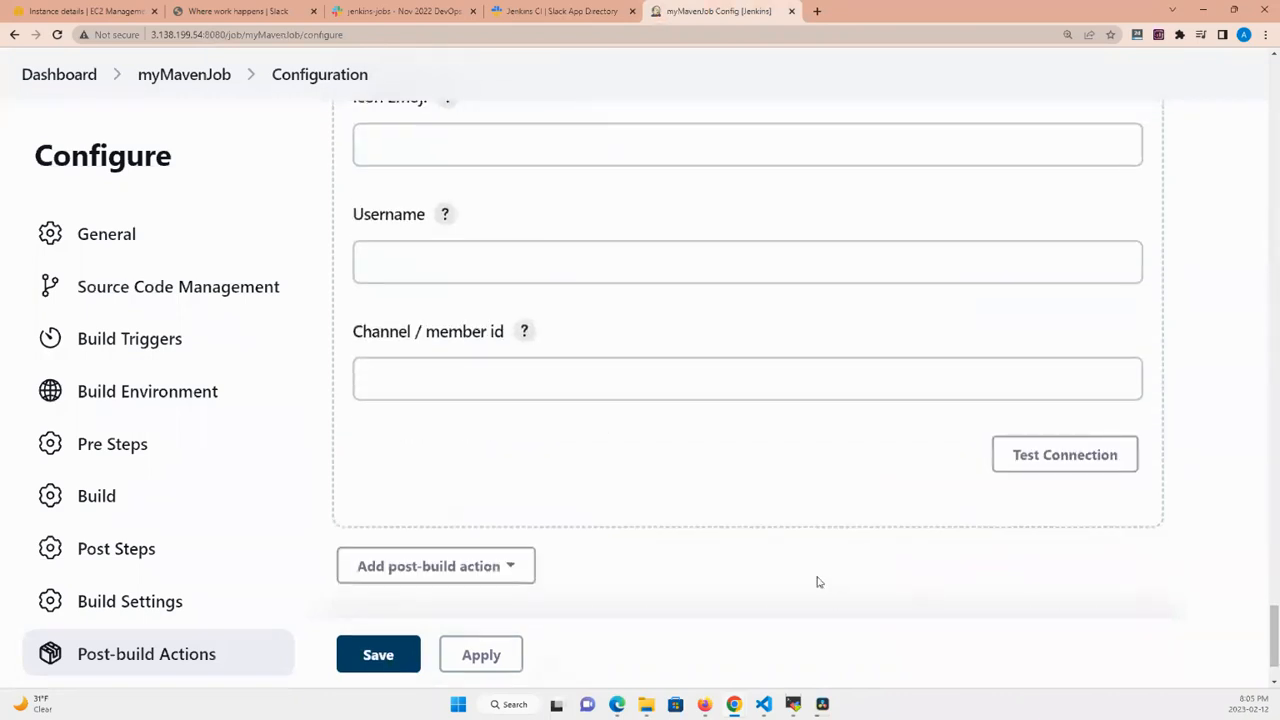
pyautogui.click(430, 379)
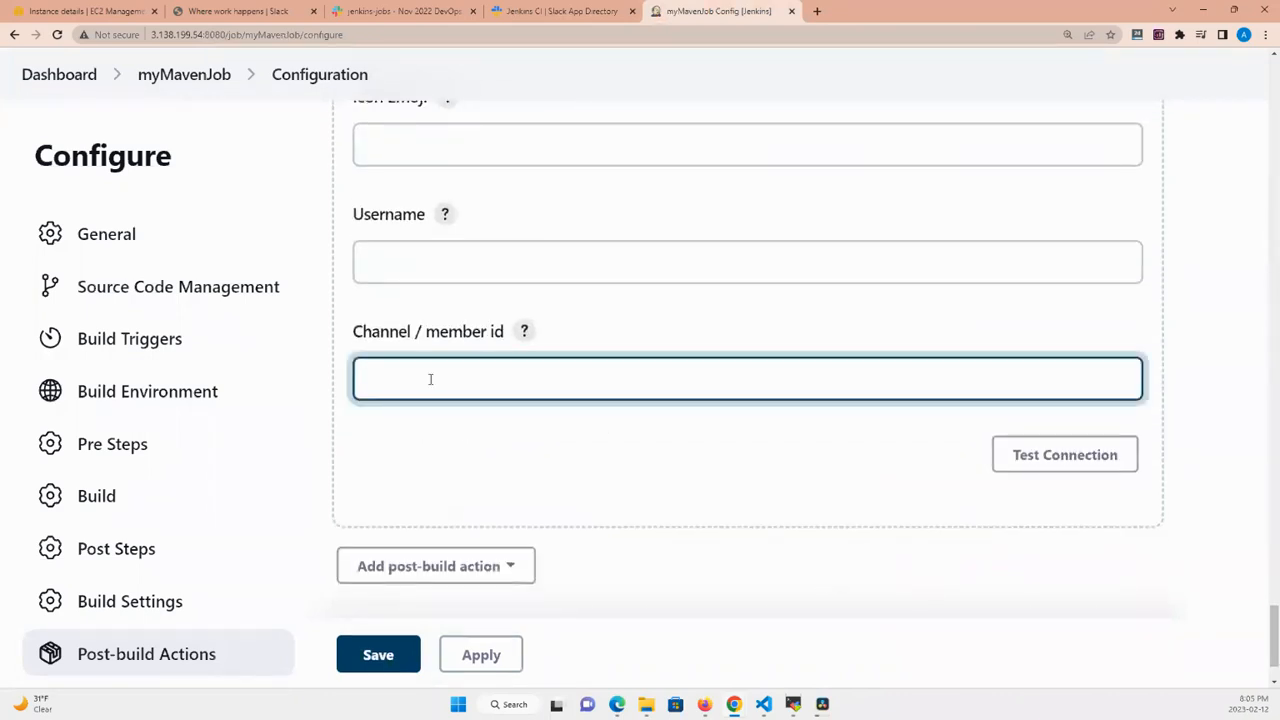
pyautogui.write('#random')
# Check the existing posts in Slack's #random channel, then return to Jenkins and apply and save the myMavenJob configuration
pyautogui.click(400, 11)
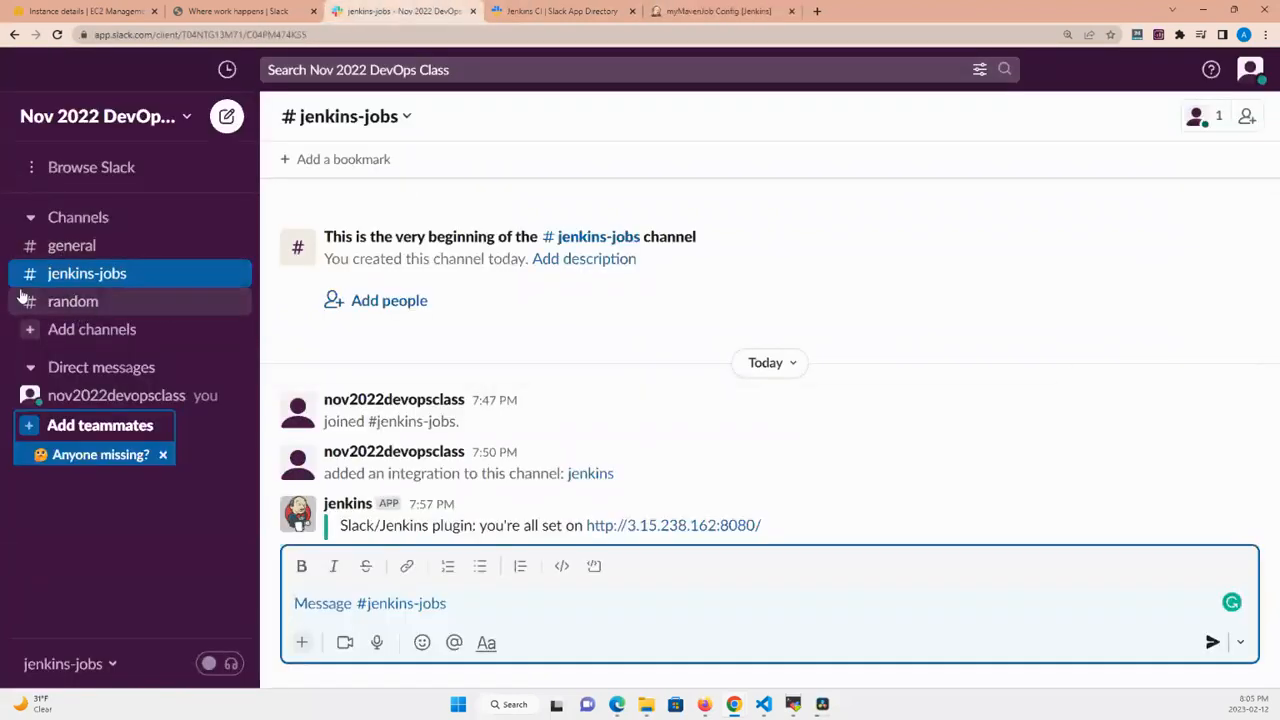
pyautogui.click(69, 305)
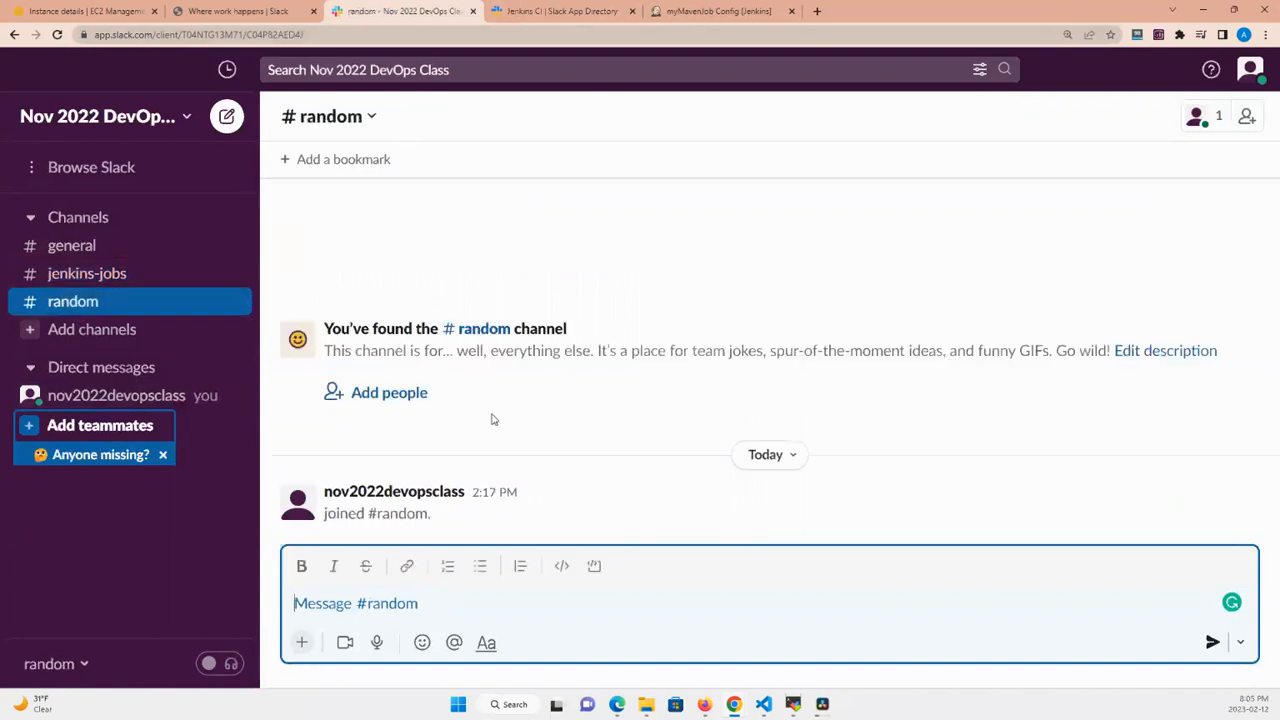
pyautogui.click(698, 15)
pyautogui.click(469, 656)
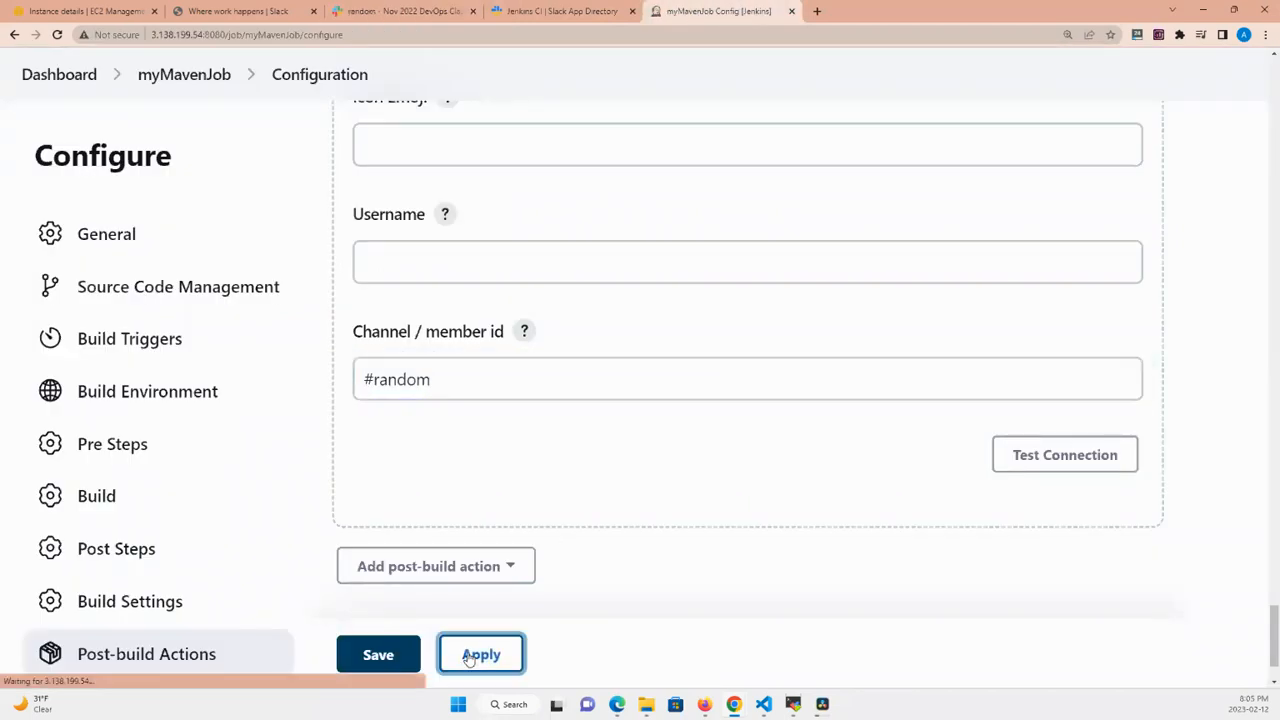
pyautogui.click(408, 662)
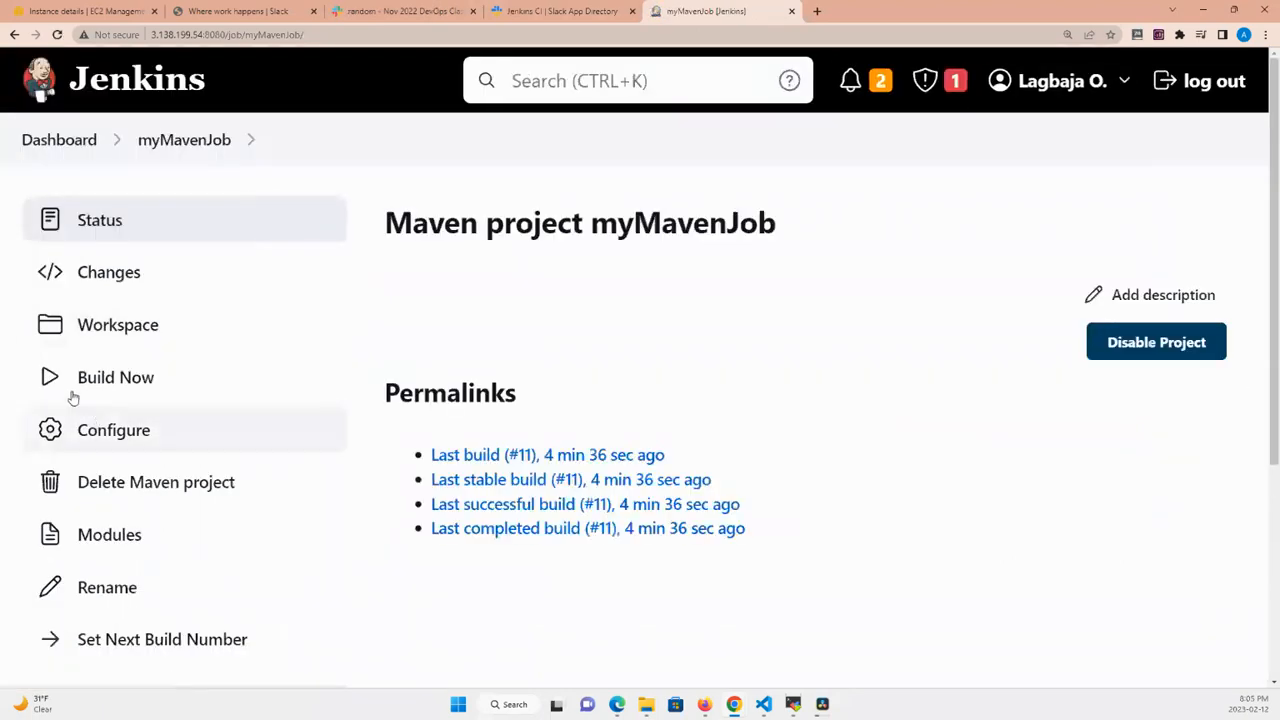
# Run a new build of myMavenJob, follow it in the build history, and check Slack's #random channel for its notifications
pyautogui.click(116, 377)
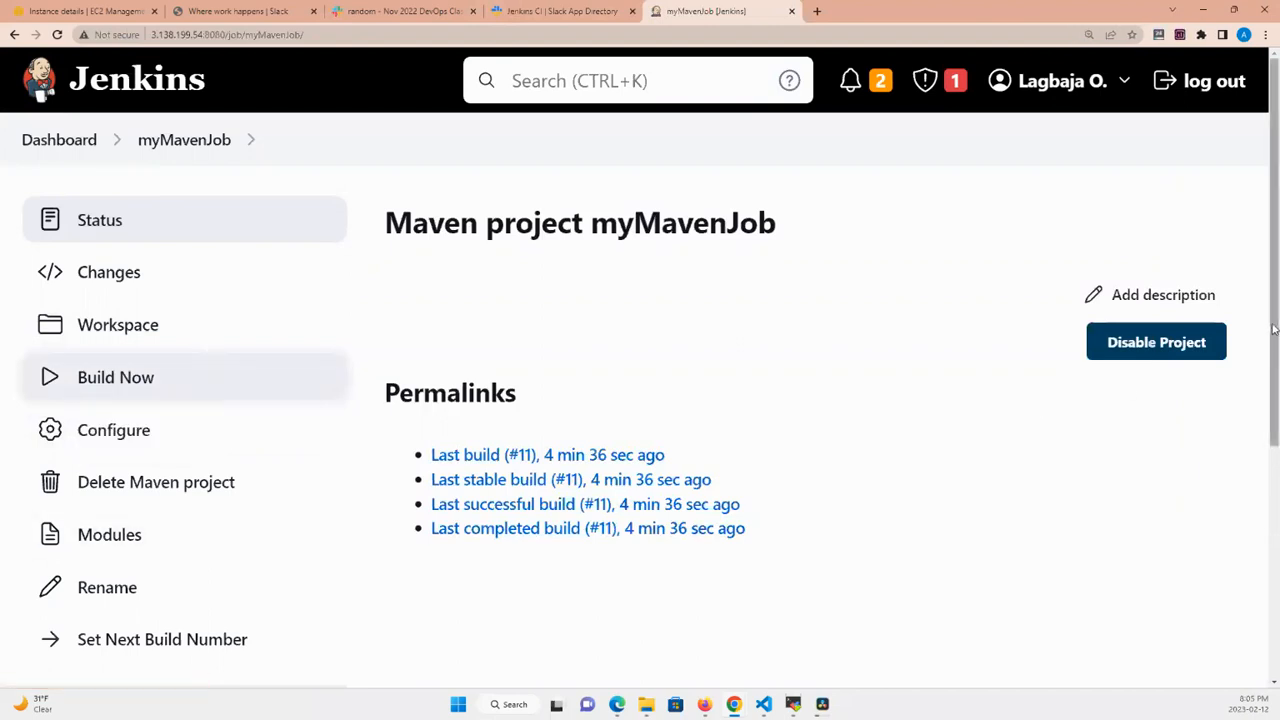
pyautogui.moveTo(1274, 329); pyautogui.dragTo(1278, 331)
pyautogui.scroll(-3, 1277, 331)
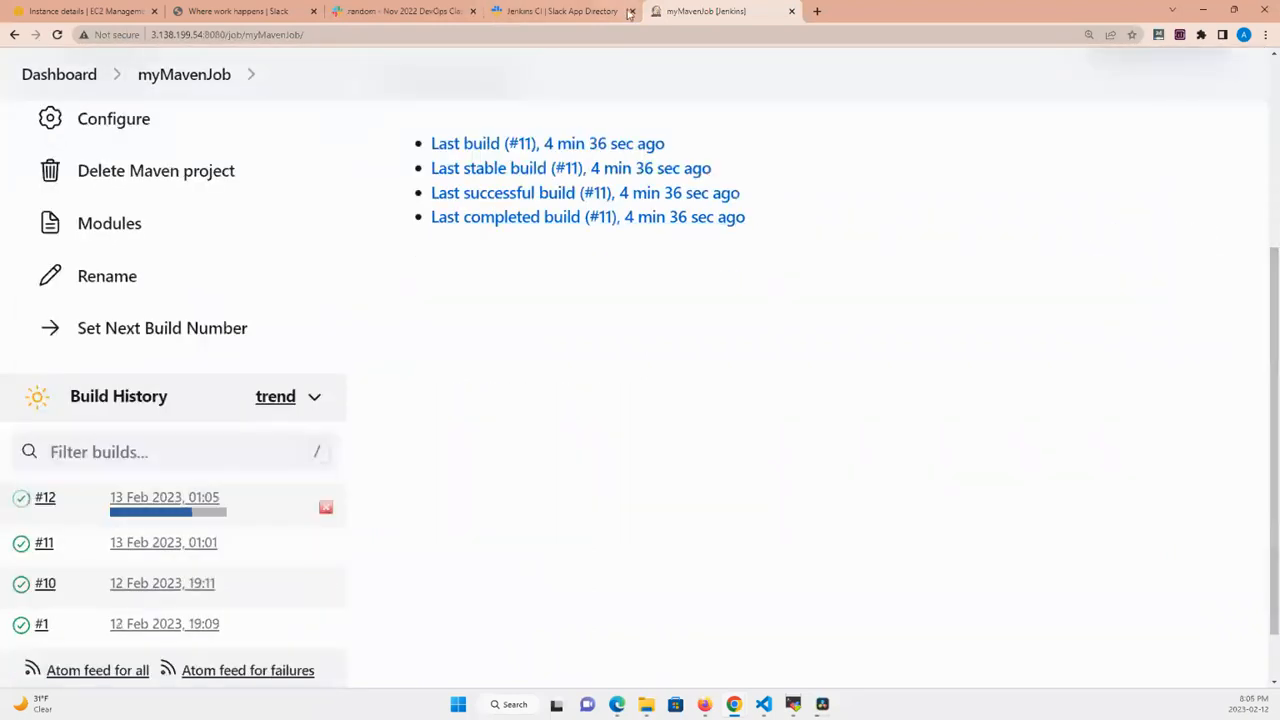
pyautogui.click(386, 16)
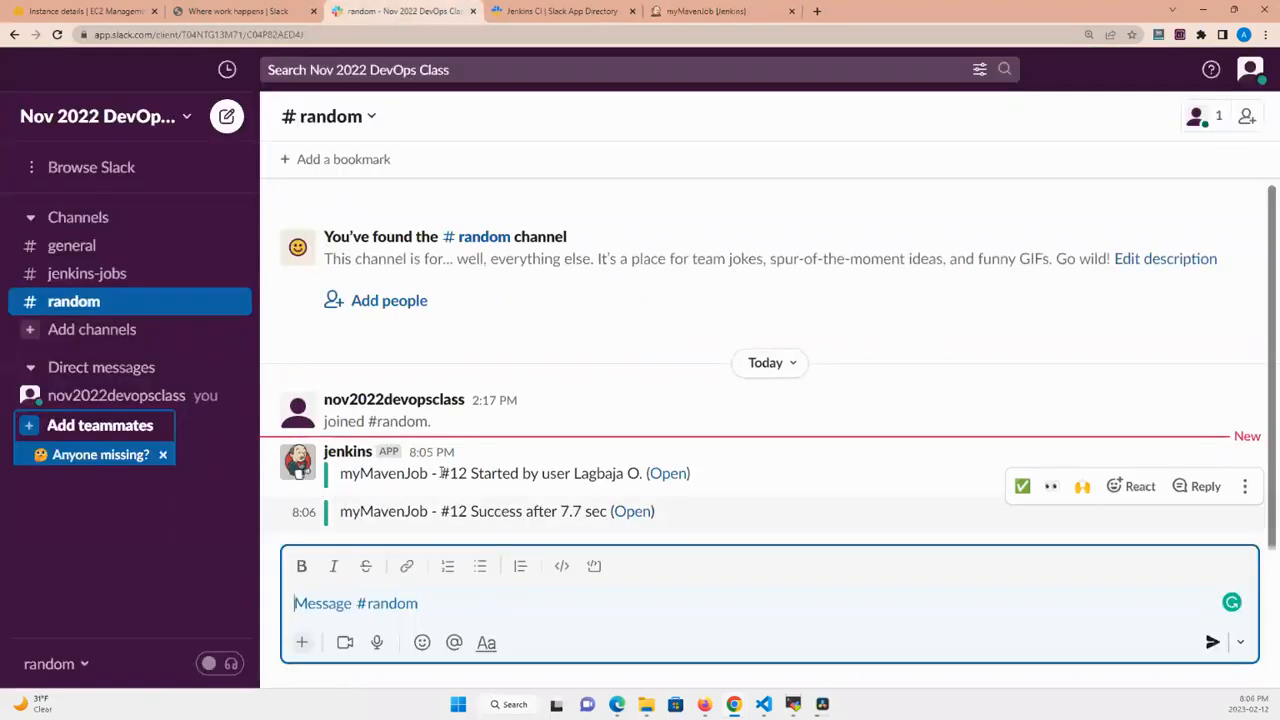